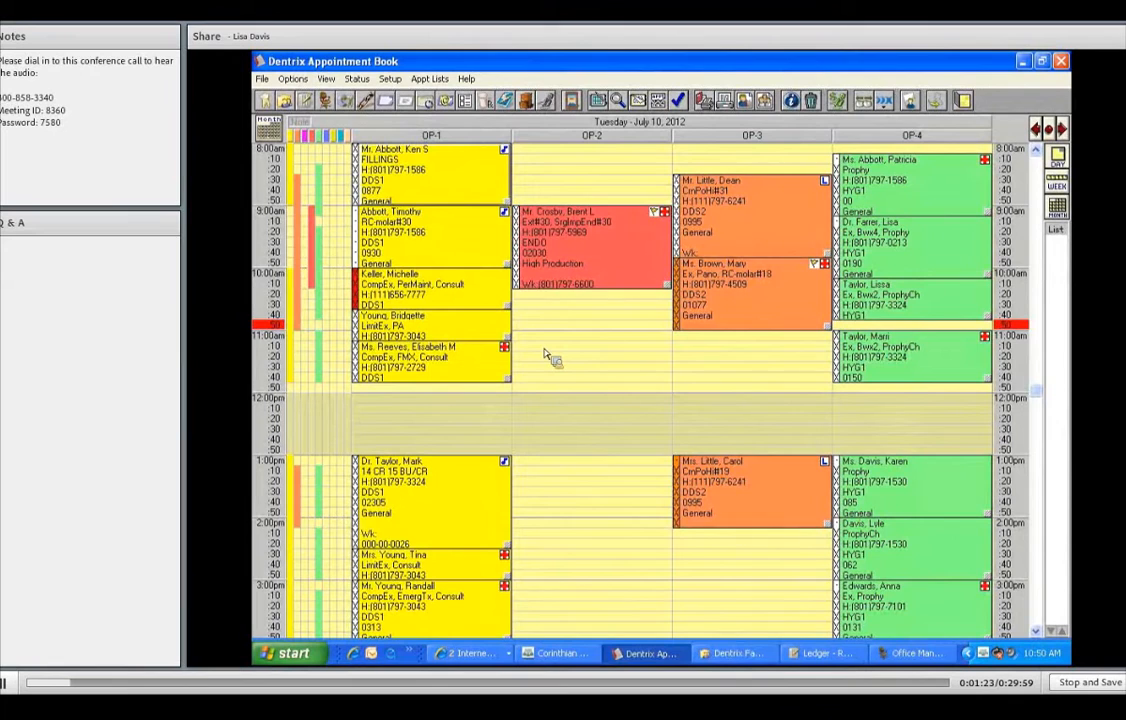
- Scroll the appointment schedule down and back up to review it
scroll(546, 355, "down", 4)
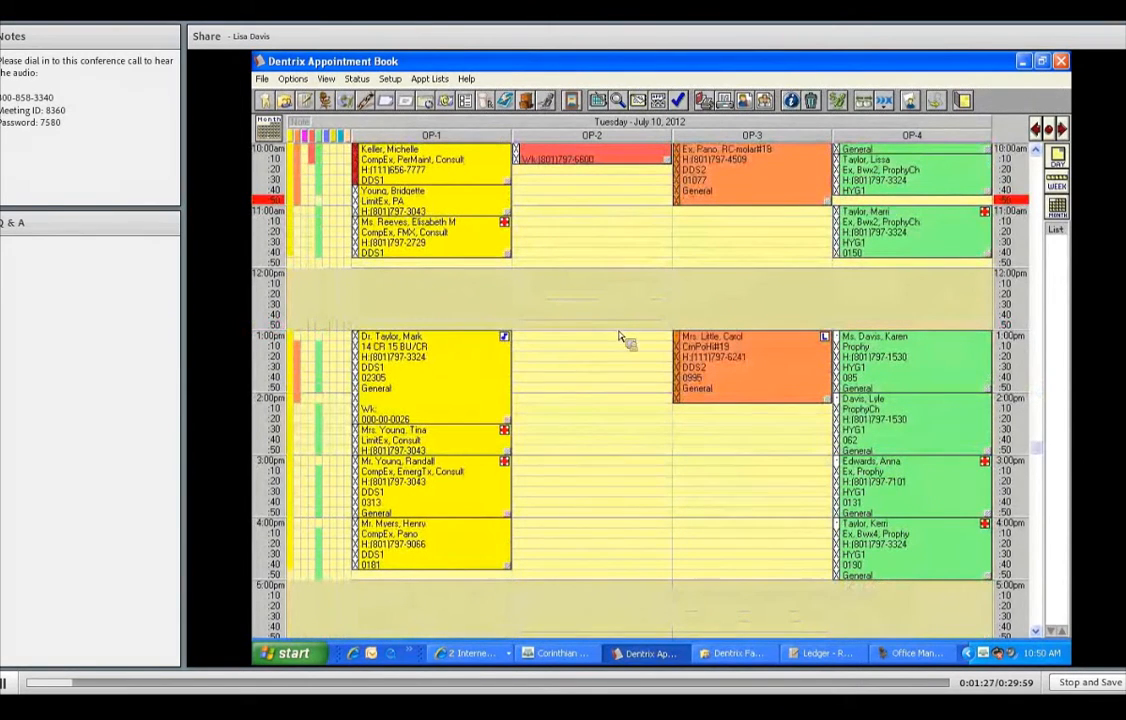
scroll(612, 345, "up", 4)
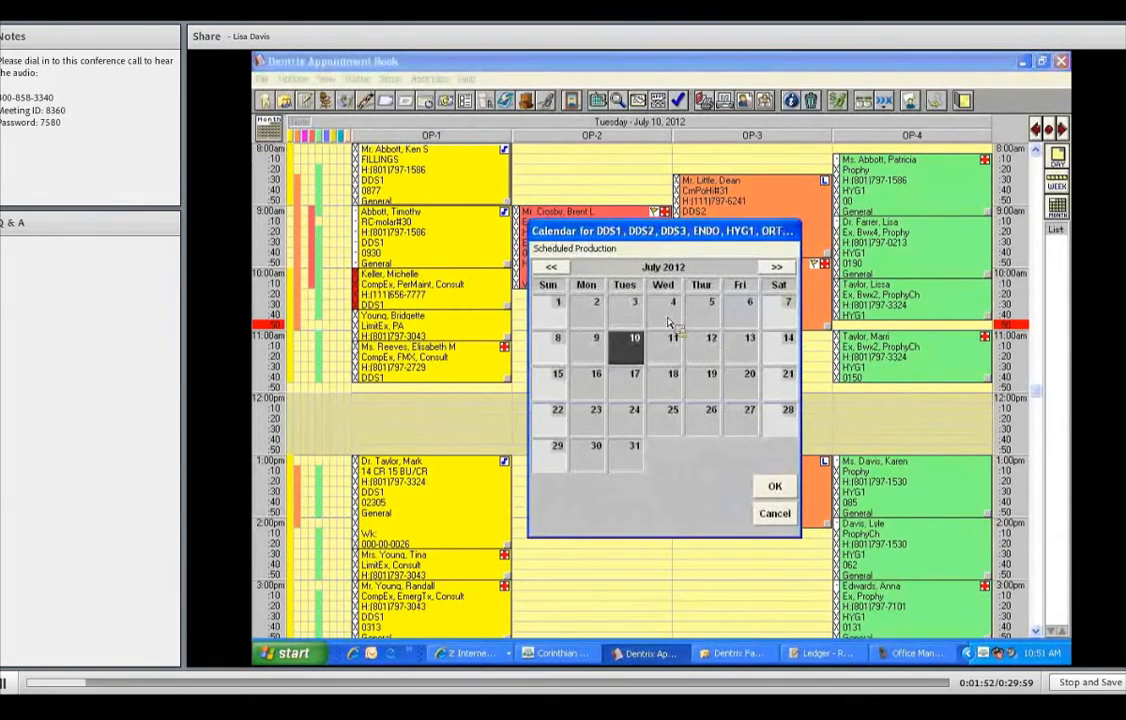
- Advance the calendar to November 2012 and pick the 14th
double_click(780, 271)
left_click(780, 271)
left_click(780, 271)
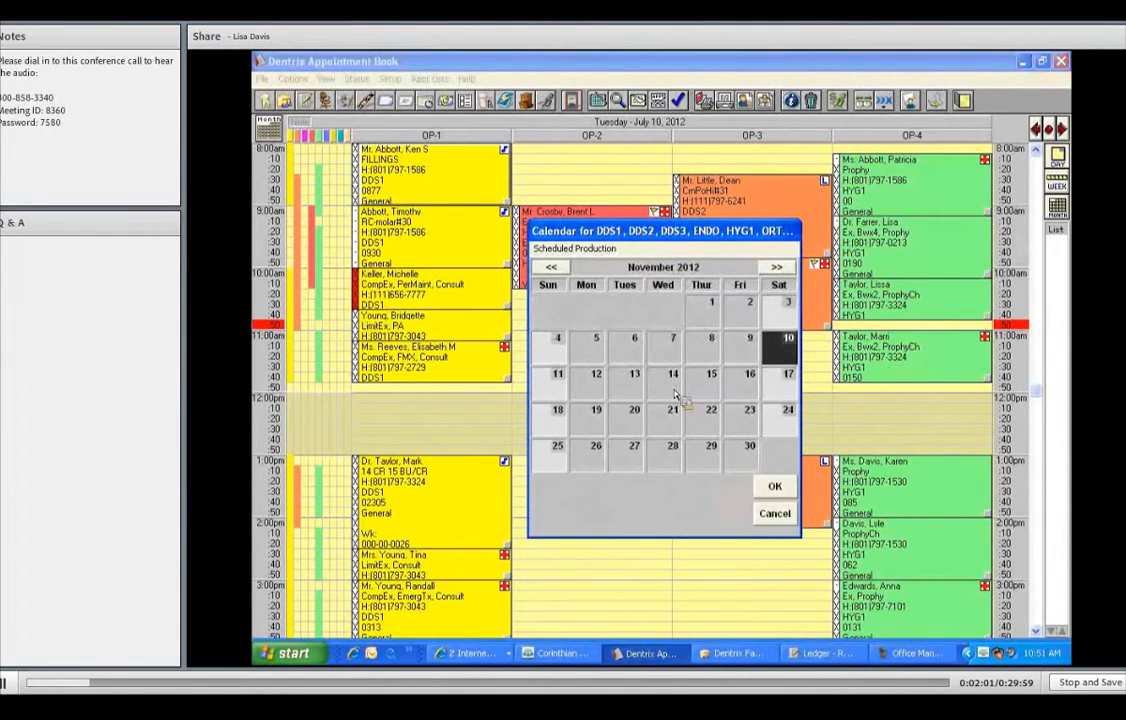
left_click(674, 393)
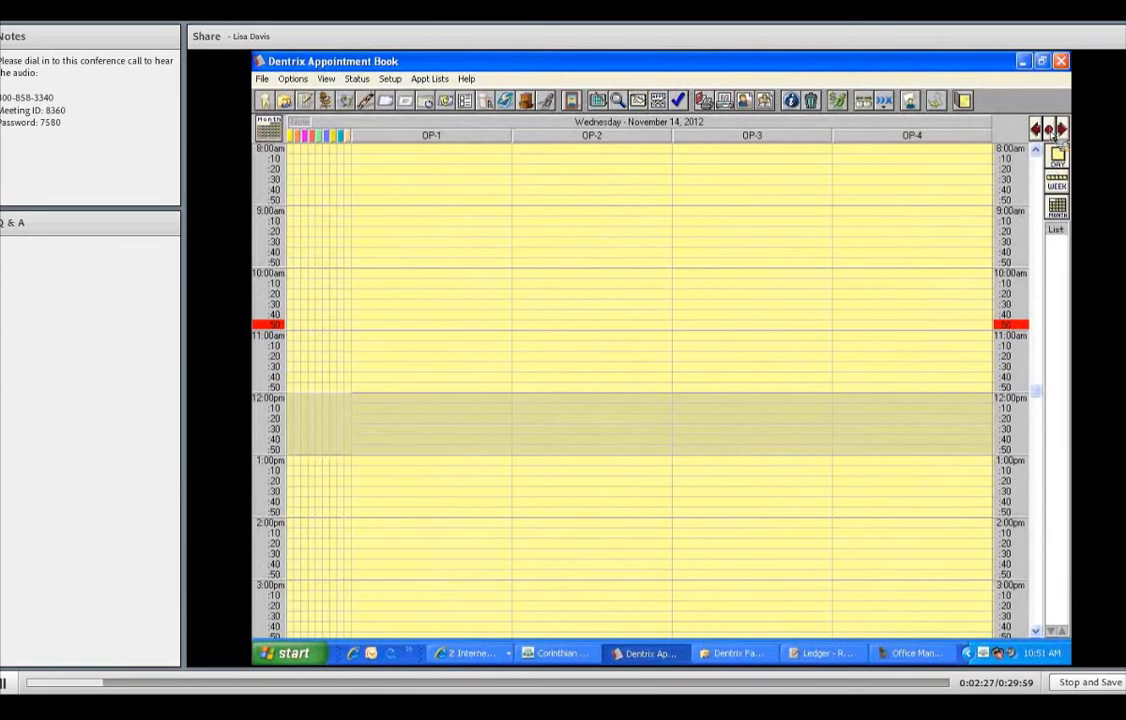
- Browse from today, July 10, to Thursday, July 12, then return to July 10
left_click(1049, 132)
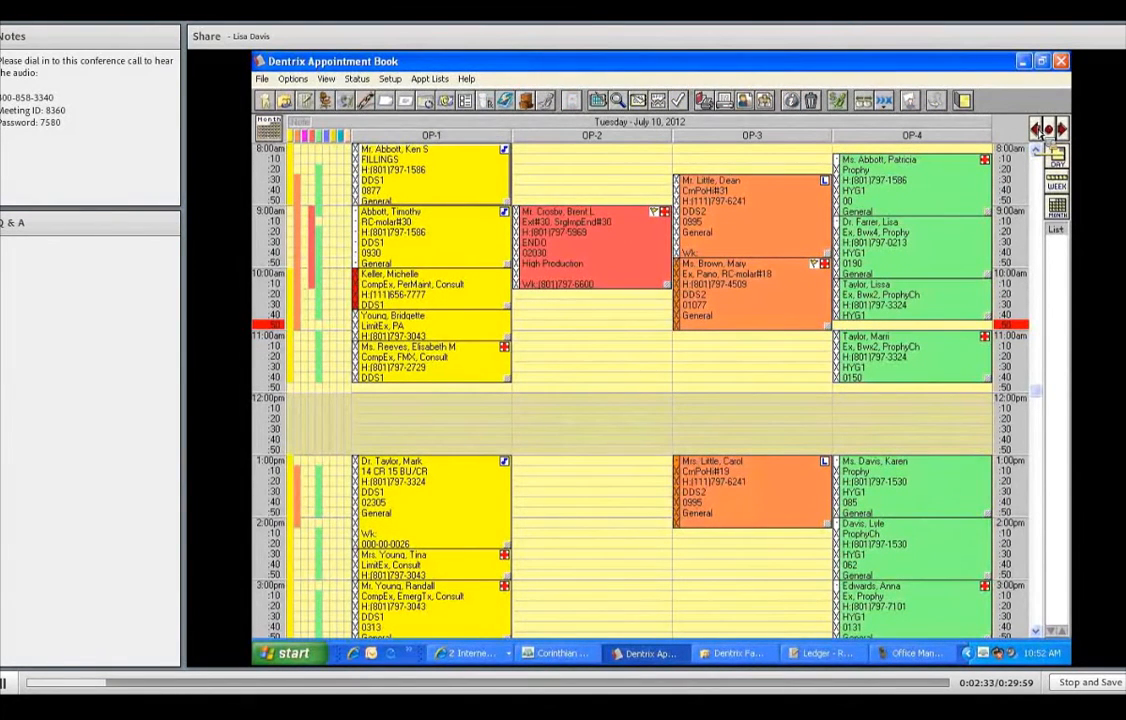
left_click(1040, 130)
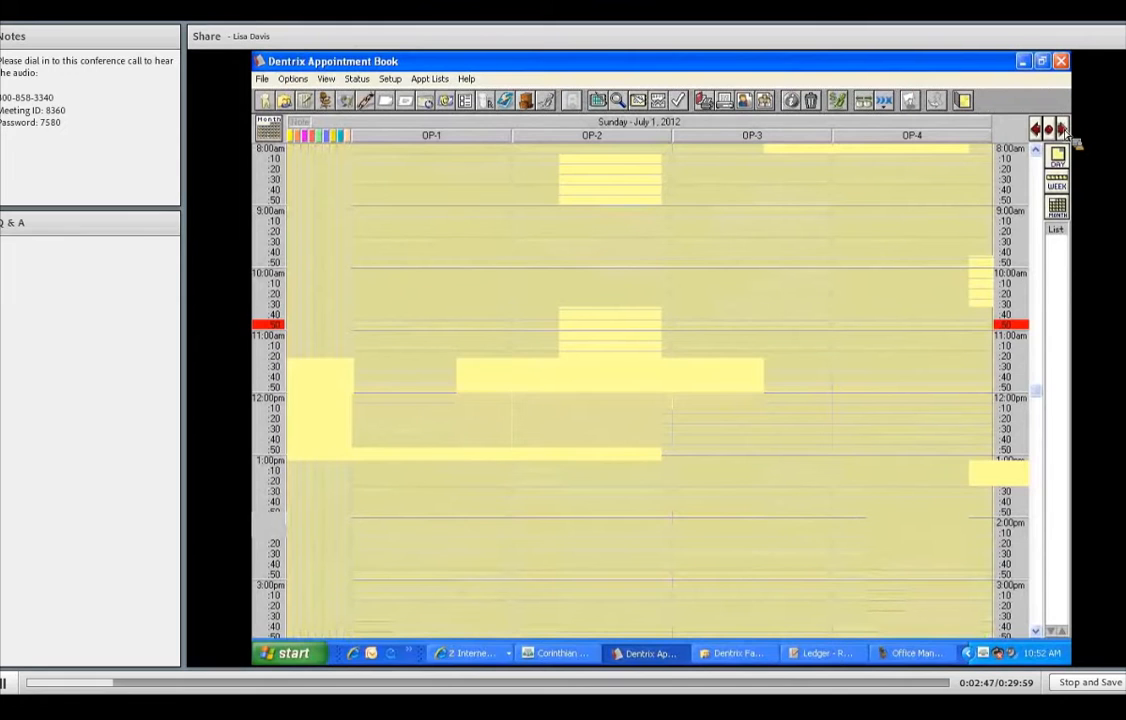
left_click(1063, 130)
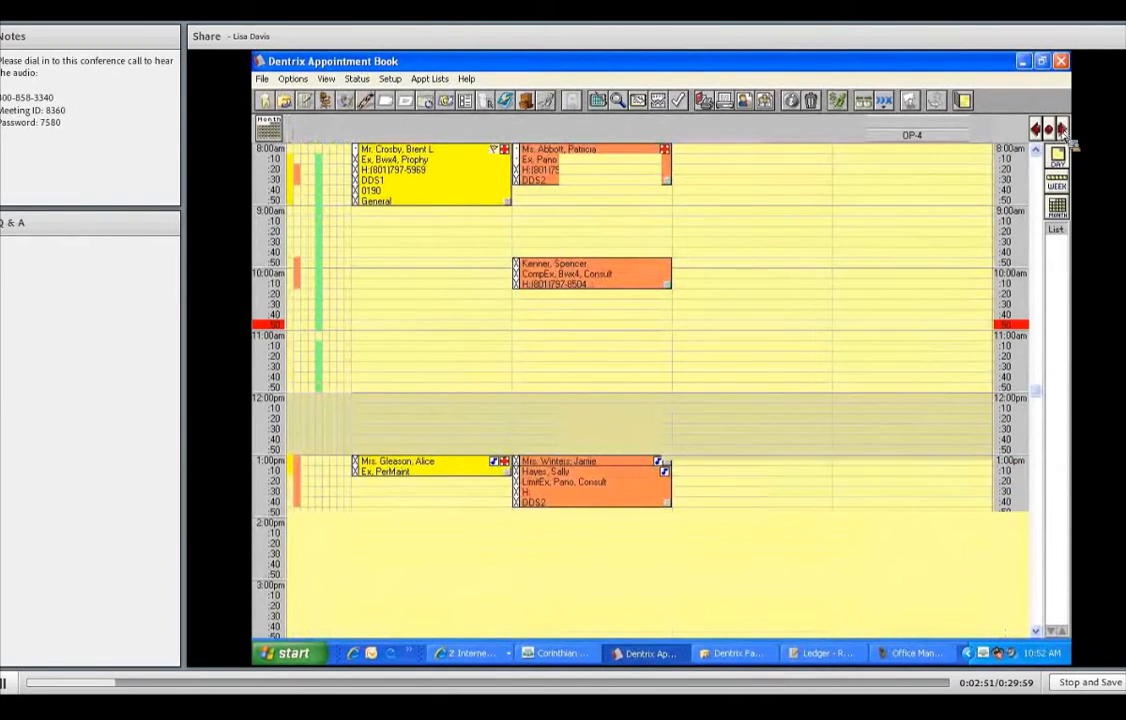
left_click(1062, 131)
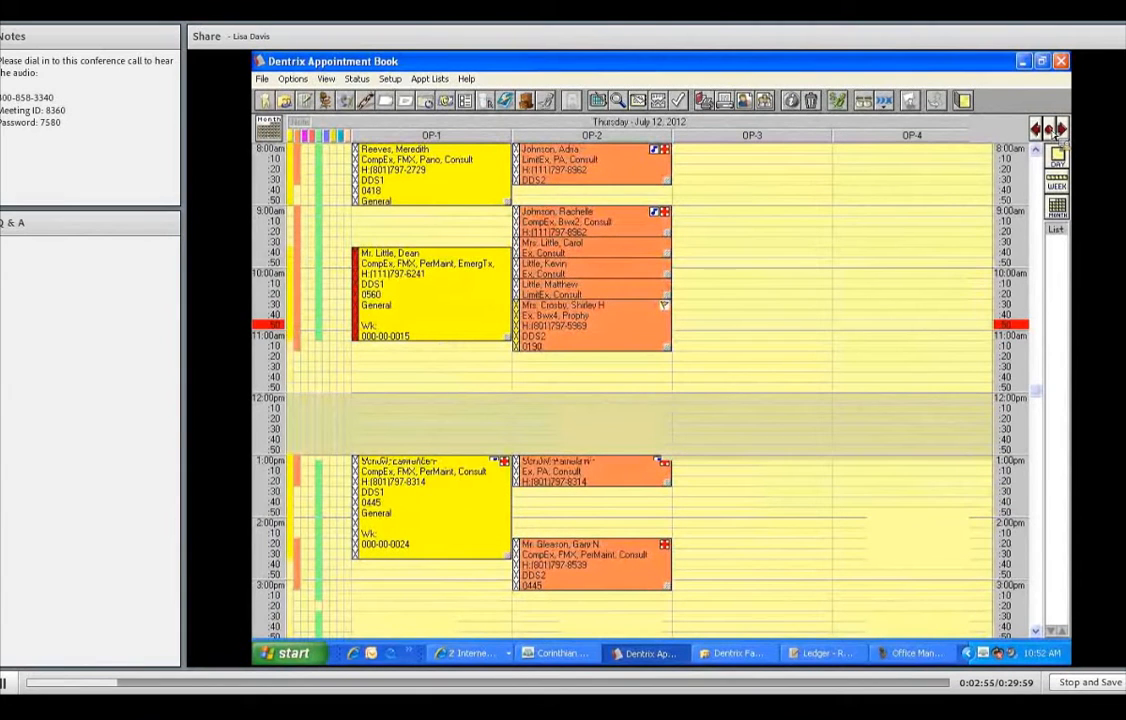
left_click(275, 135)
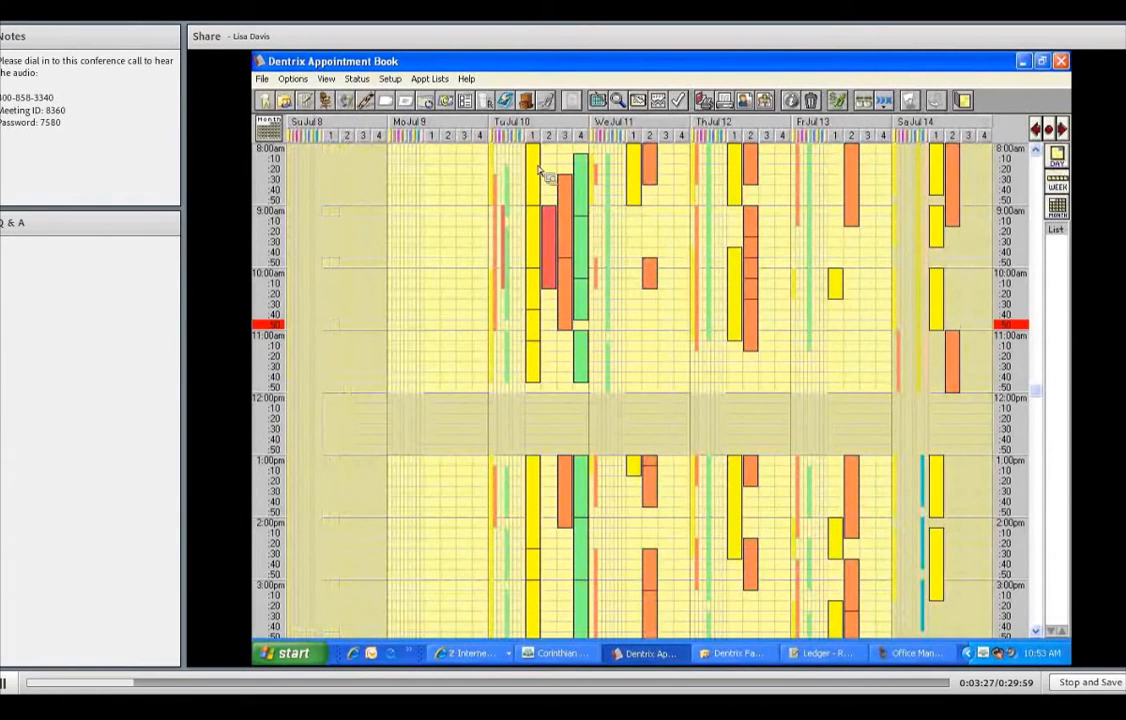
- Switch to the July 2012 month overview, then back toward a shorter-range view
left_click(1061, 210)
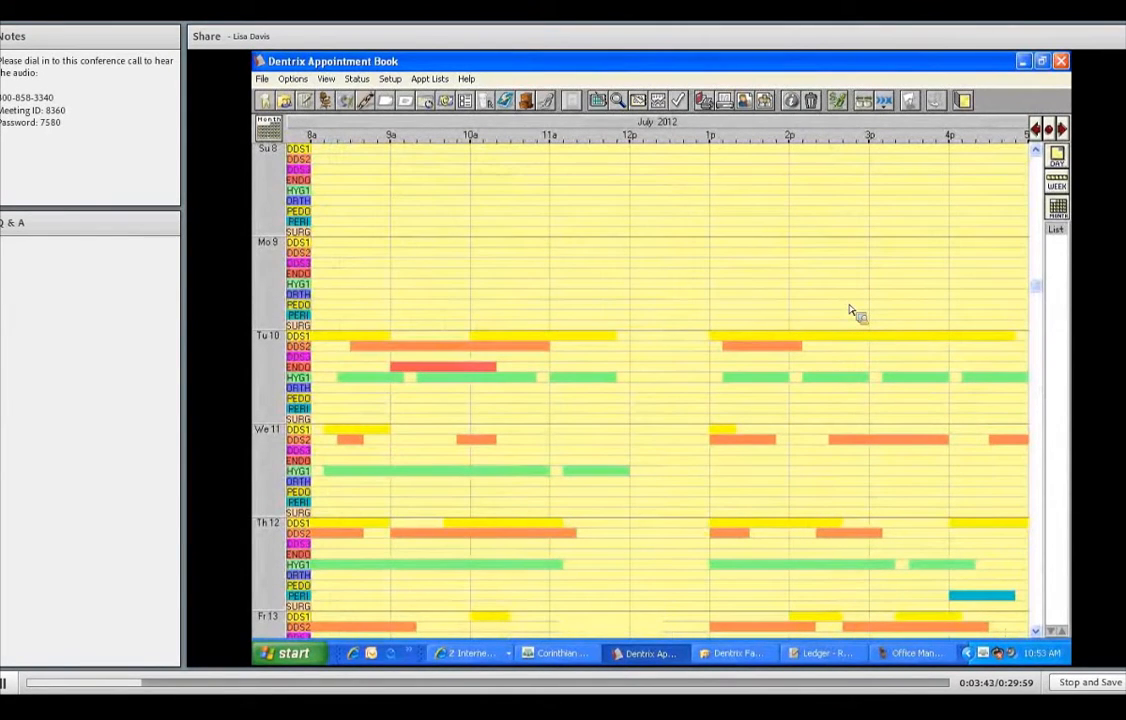
left_click(1058, 186)
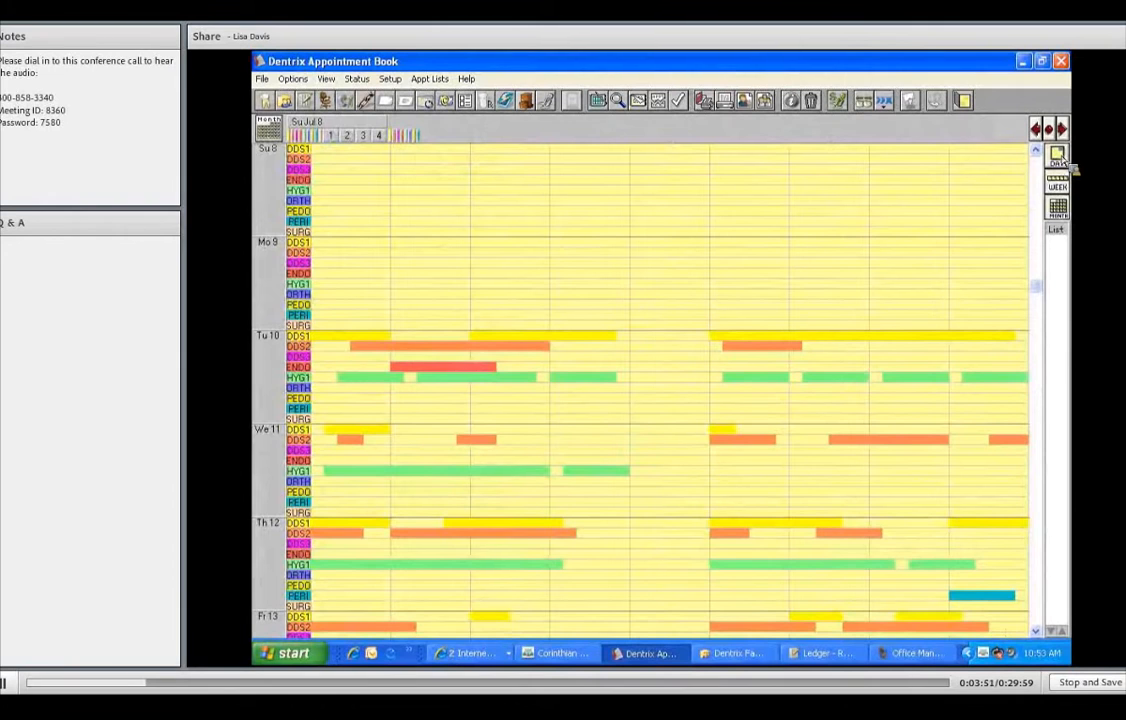
- Switch to the Day view for Tuesday, July 10, 2012
left_click(1060, 157)
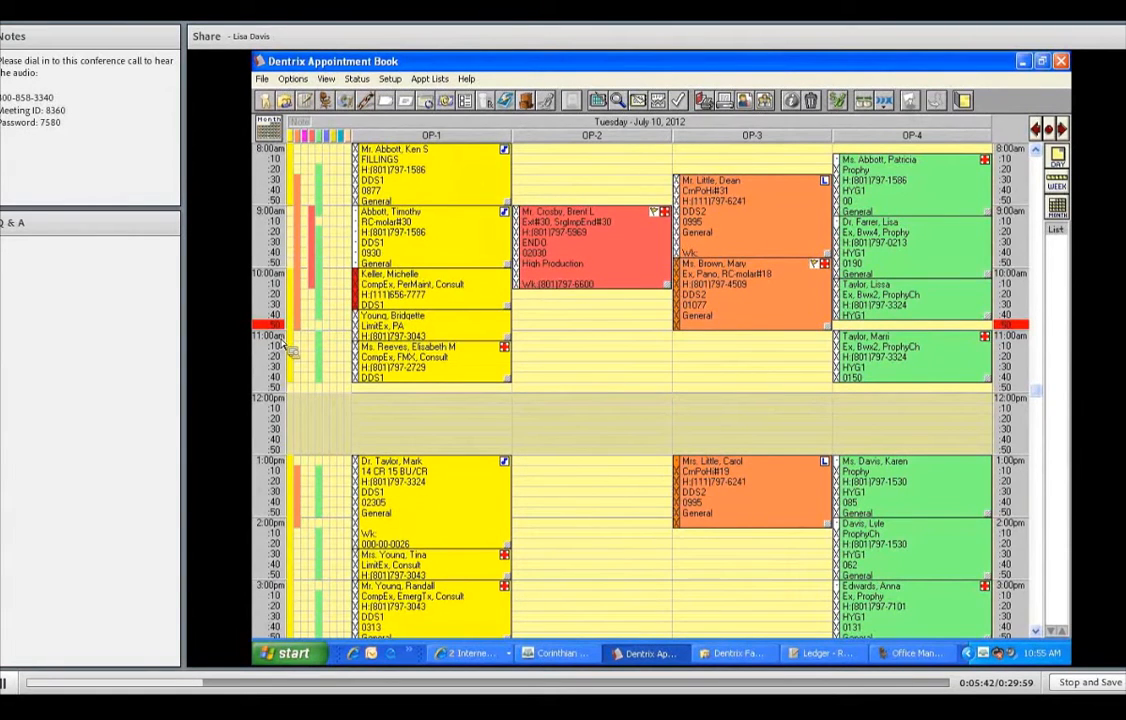
- Book the patient into an empty OP-2 slot, entered by last and first name
double_click(586, 344)
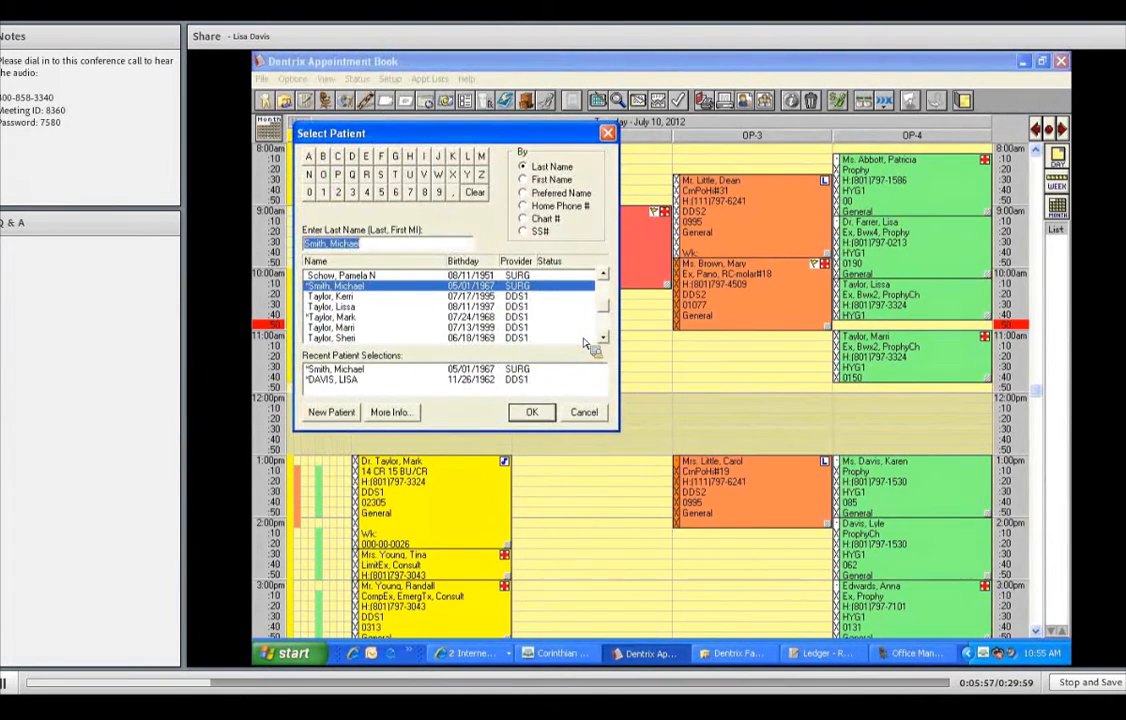
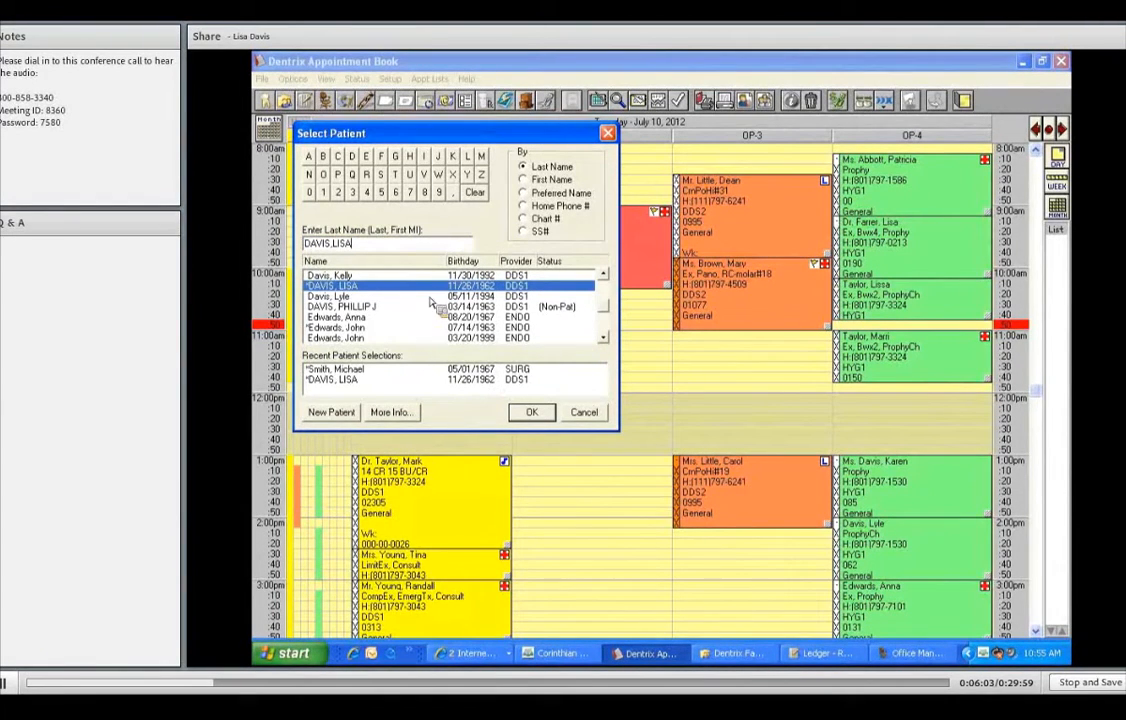
left_click(533, 413)
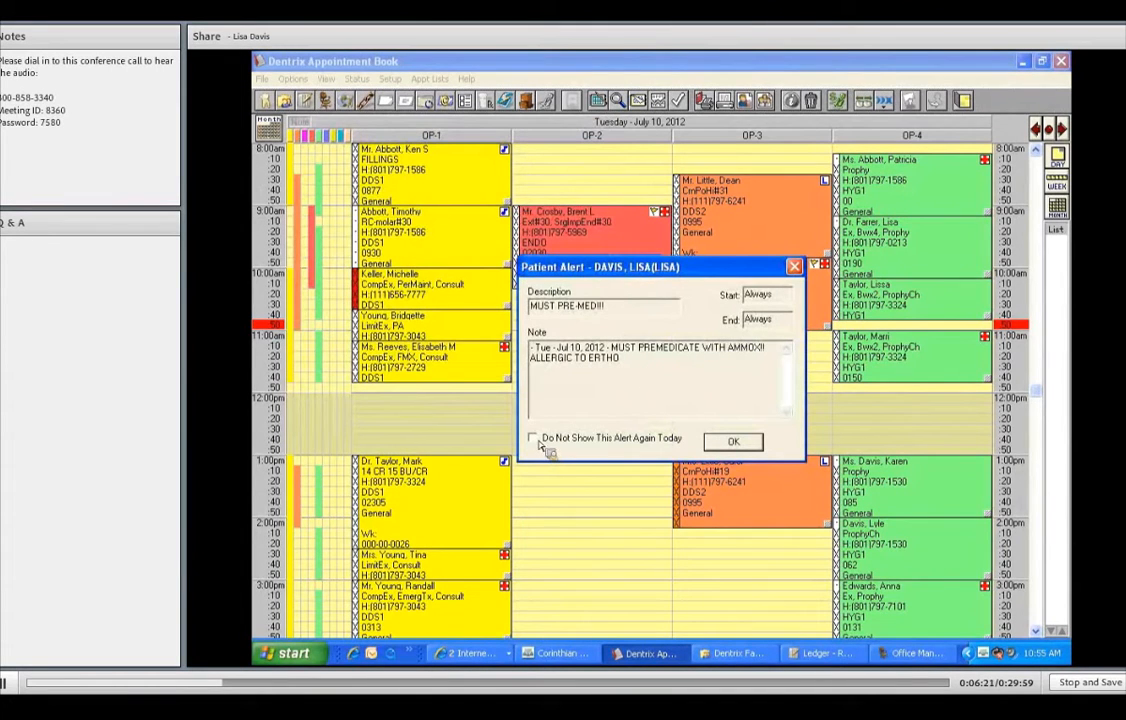
- Suppress the pre-med alert for today and dismiss the hygienist preference alert
left_click(535, 440)
key("Return")
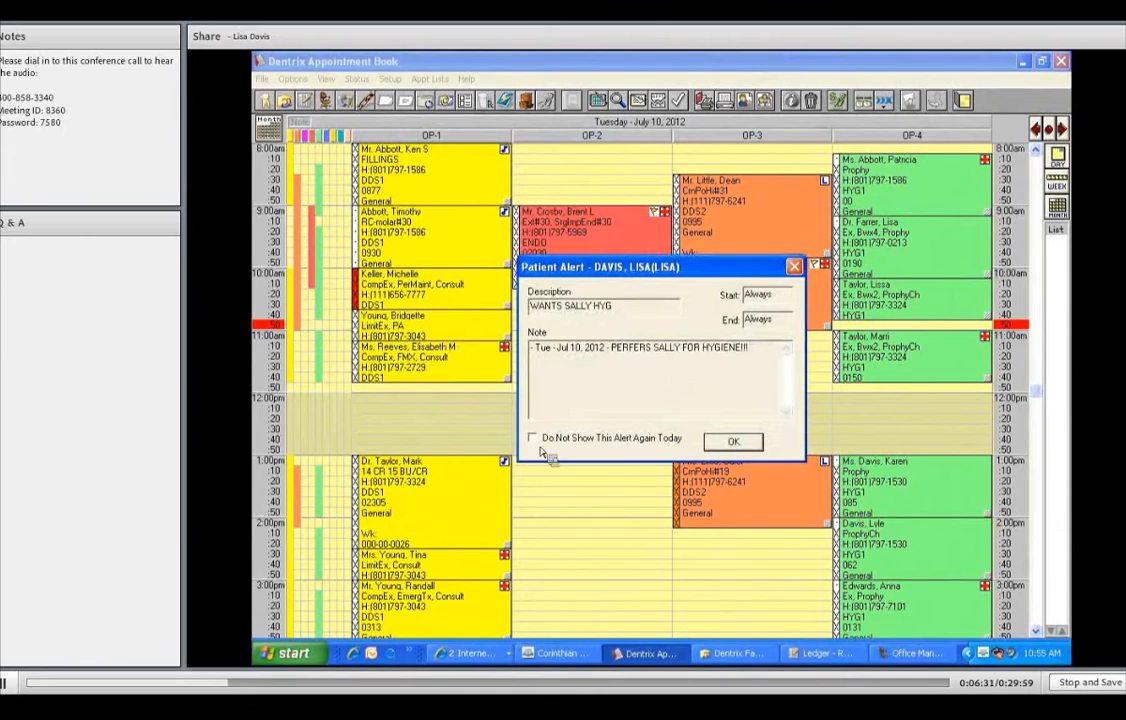
left_click(730, 443)
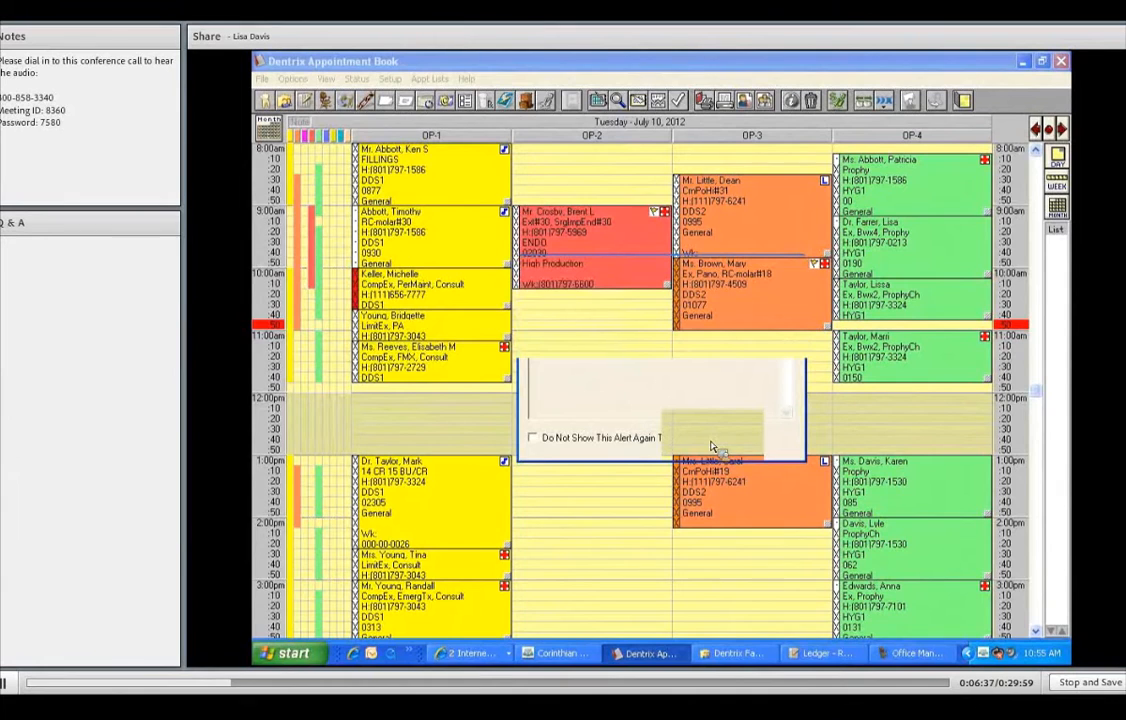
left_click_drag(577, 133, 642, 131)
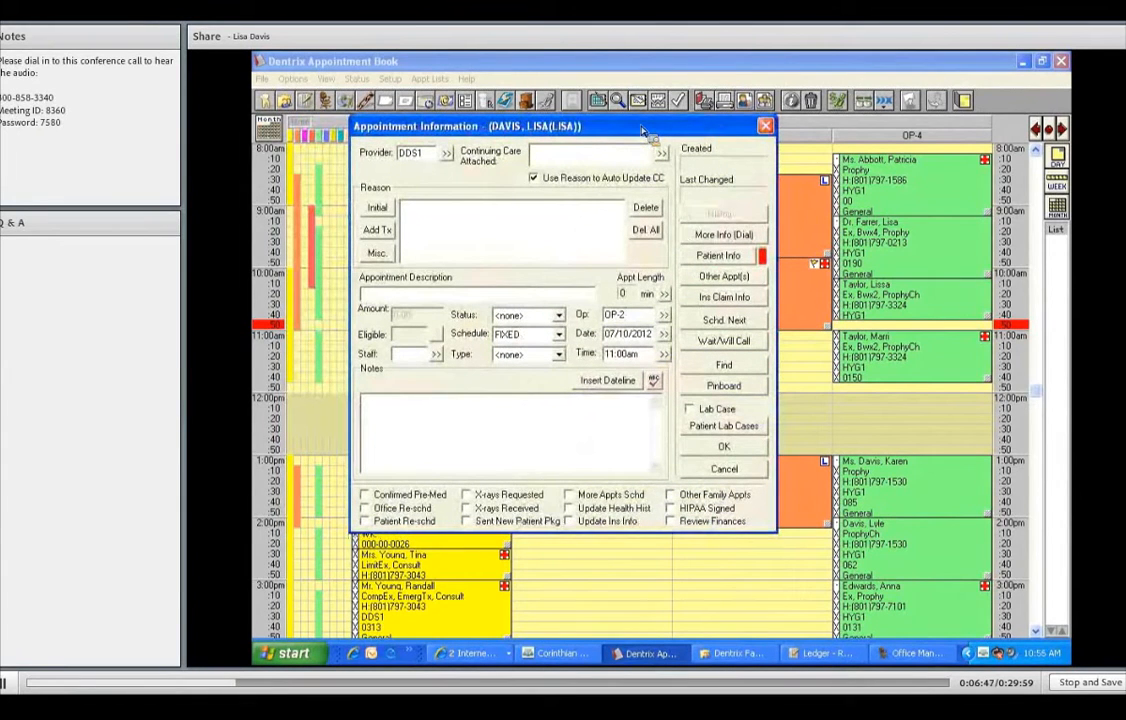
- Change the 11:00am OP-2 appointment's provider to hygienist HYG1
double_click(412, 153)
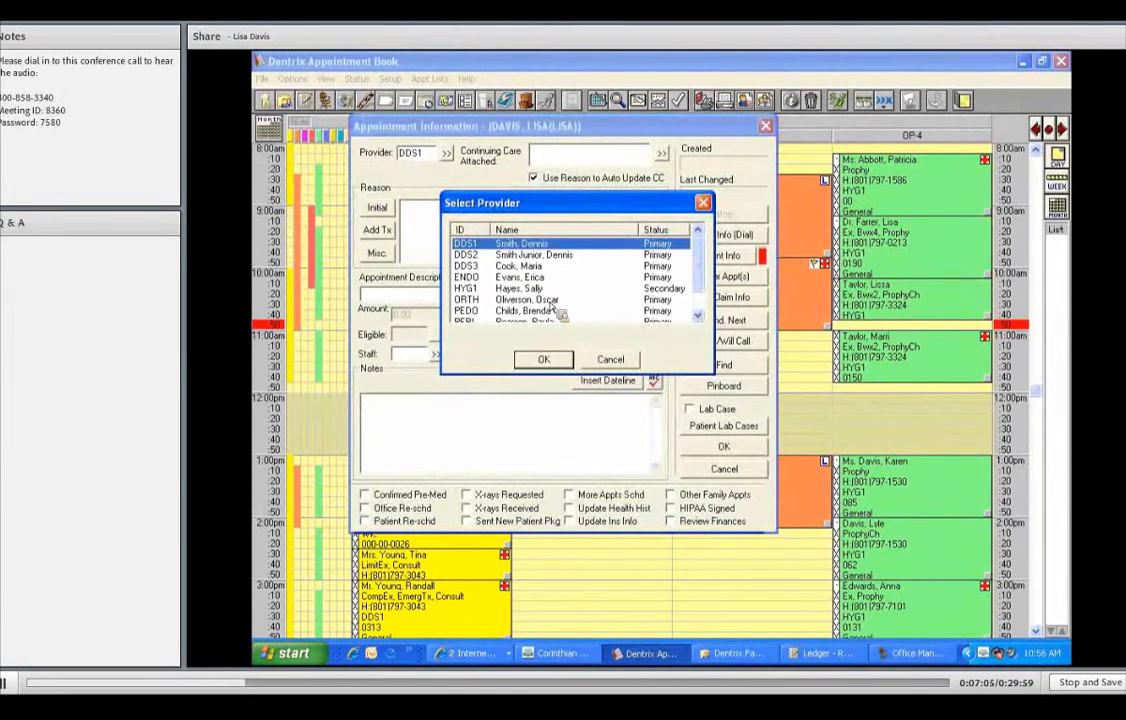
left_click(550, 303)
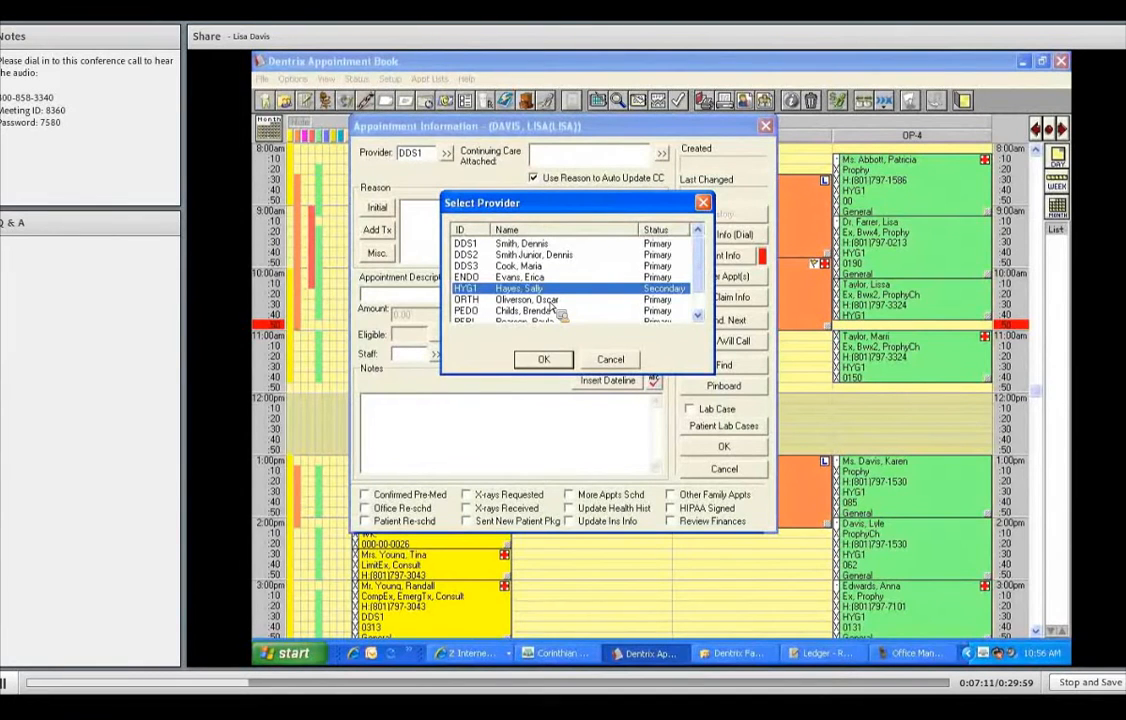
left_click(549, 361)
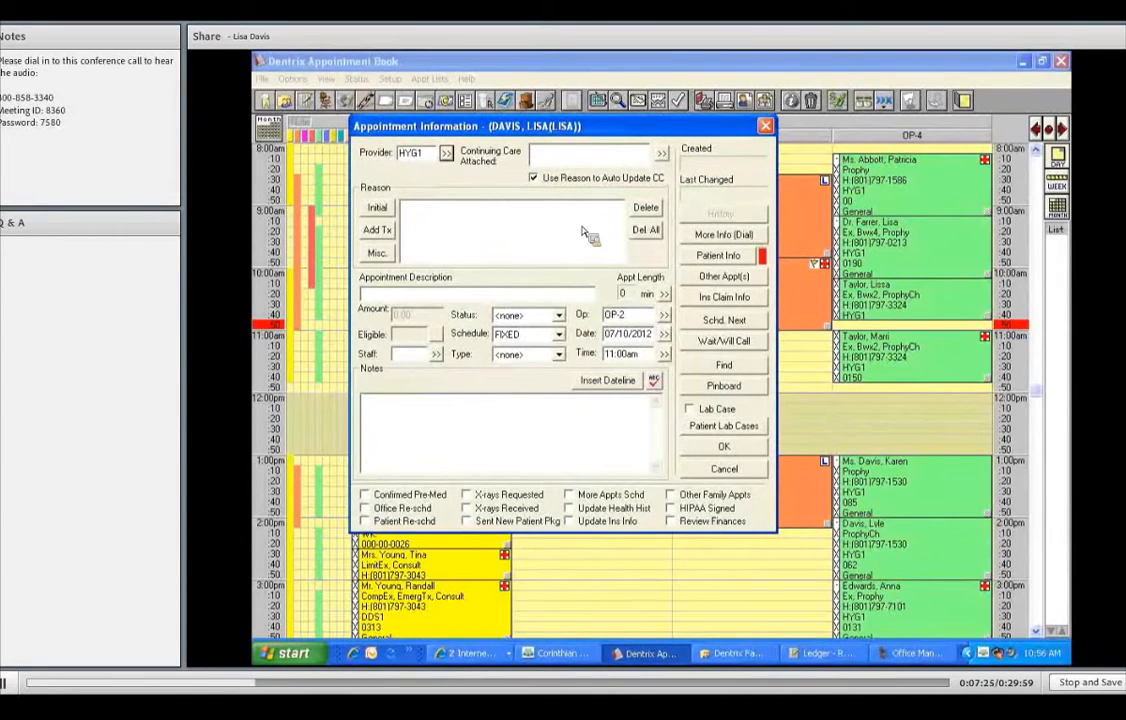
- Select CompEx, Pano, Bwx4 and Prophy as the appointment's initial reasons
left_click(384, 212)
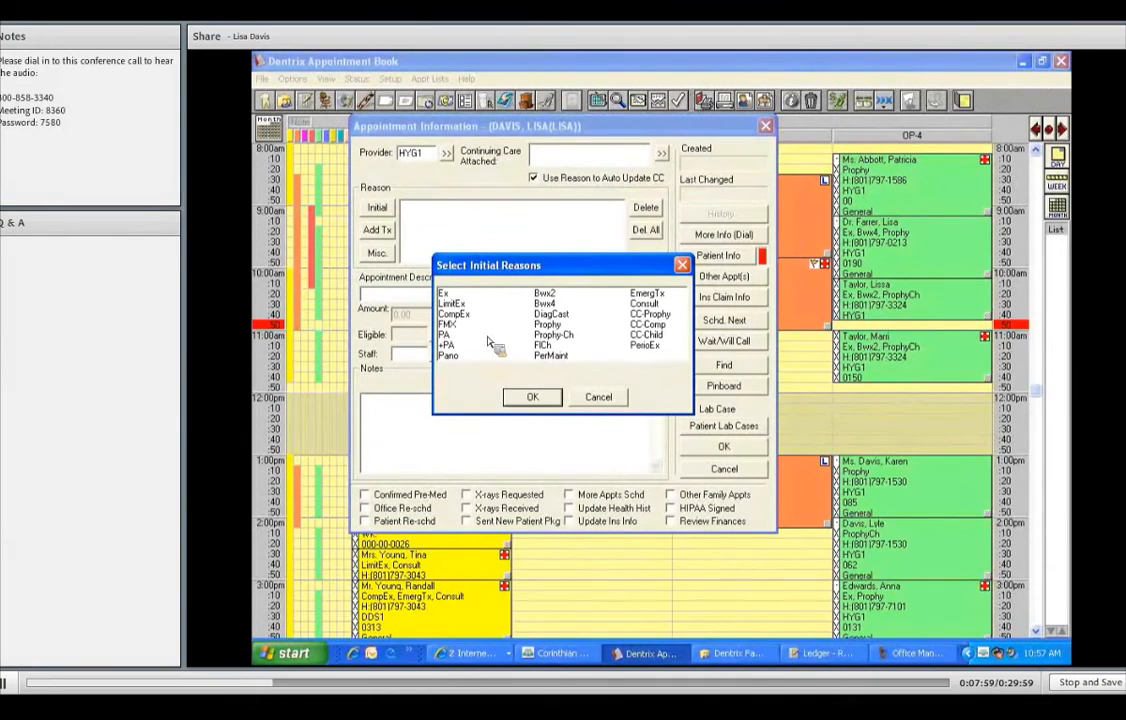
left_click(442, 314)
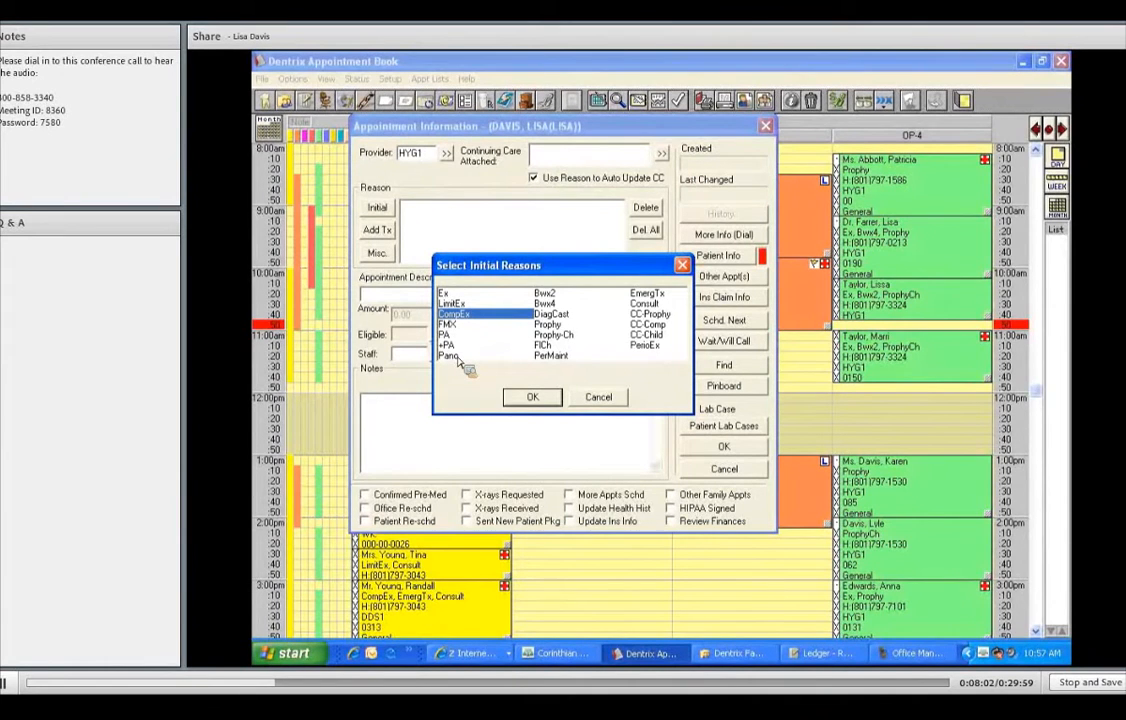
left_click(458, 358)
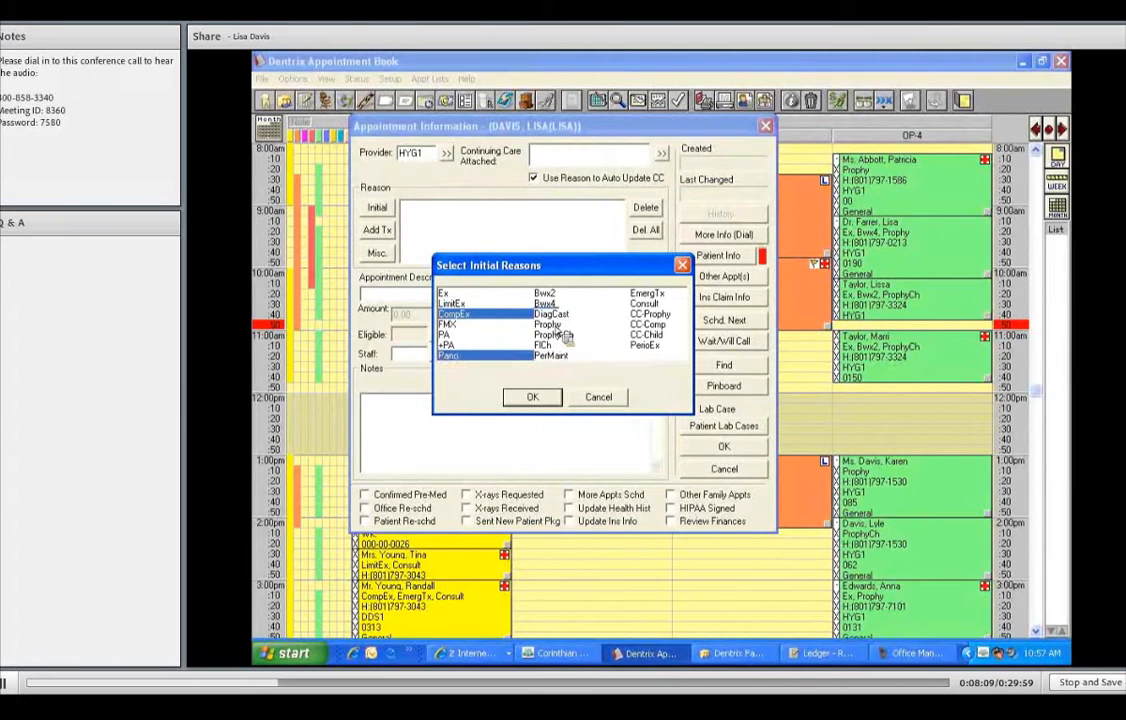
left_click(545, 304)
left_click(549, 325)
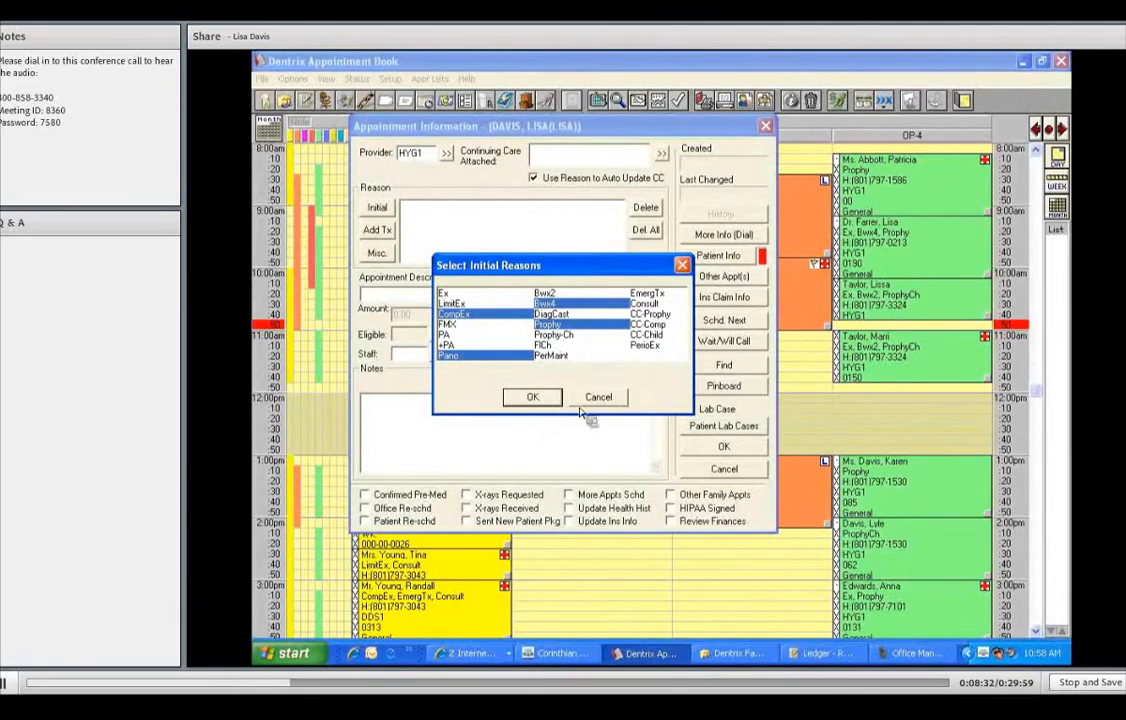
key("Return")
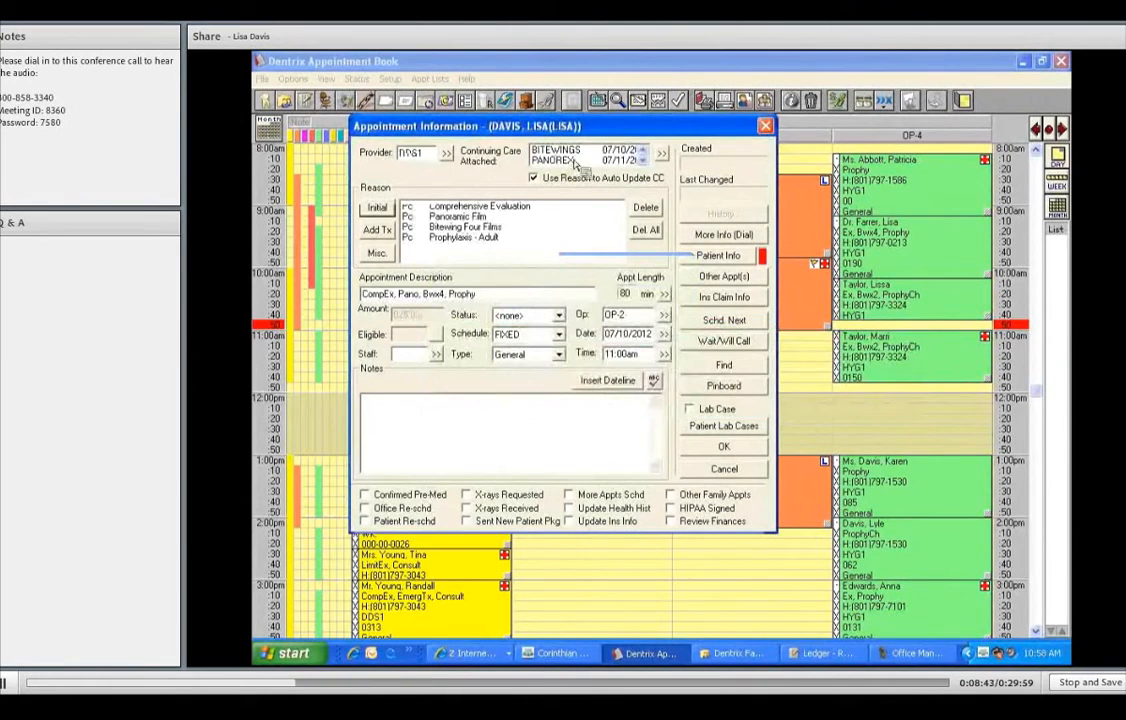
- Review the continuing care list and select the 'CompEx, Pano, Bwx4, Prophy' description text
left_click(646, 161)
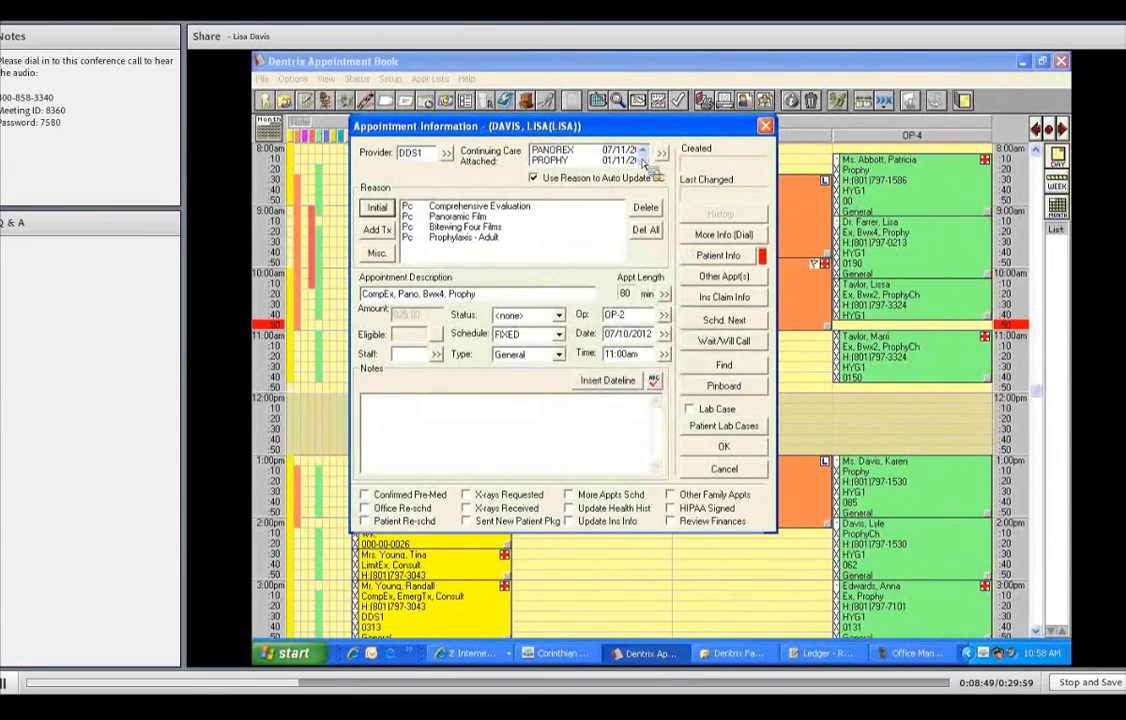
left_click(645, 150)
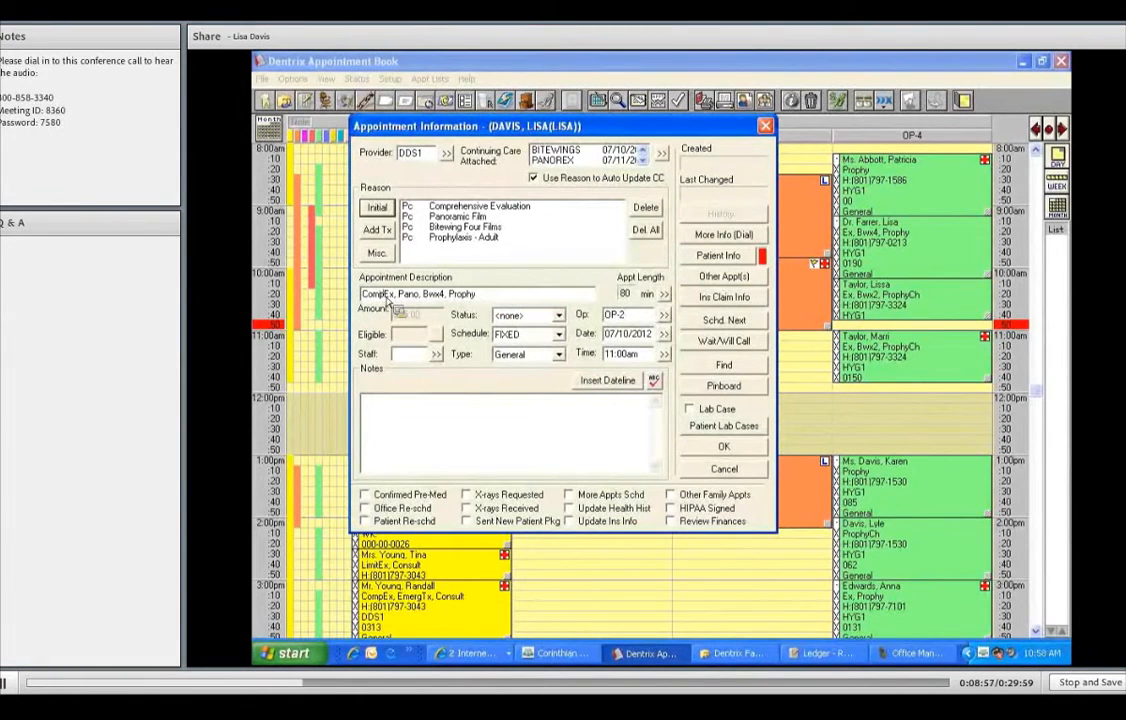
left_click(492, 298)
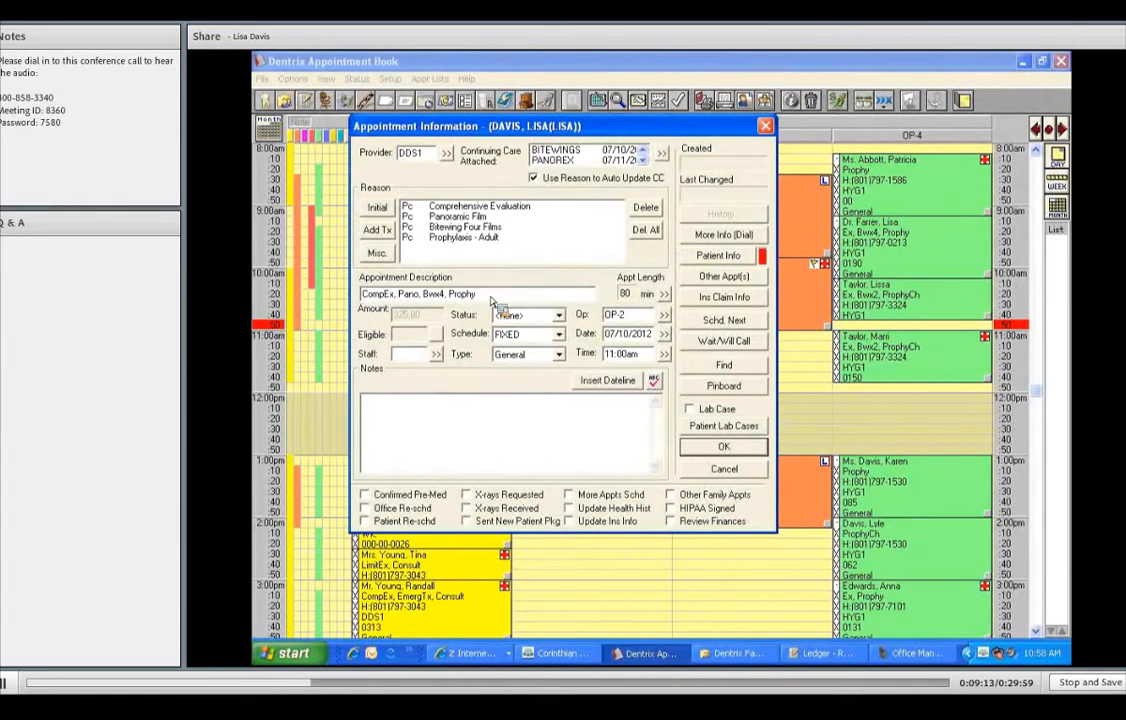
left_click_drag(487, 299, 343, 303)
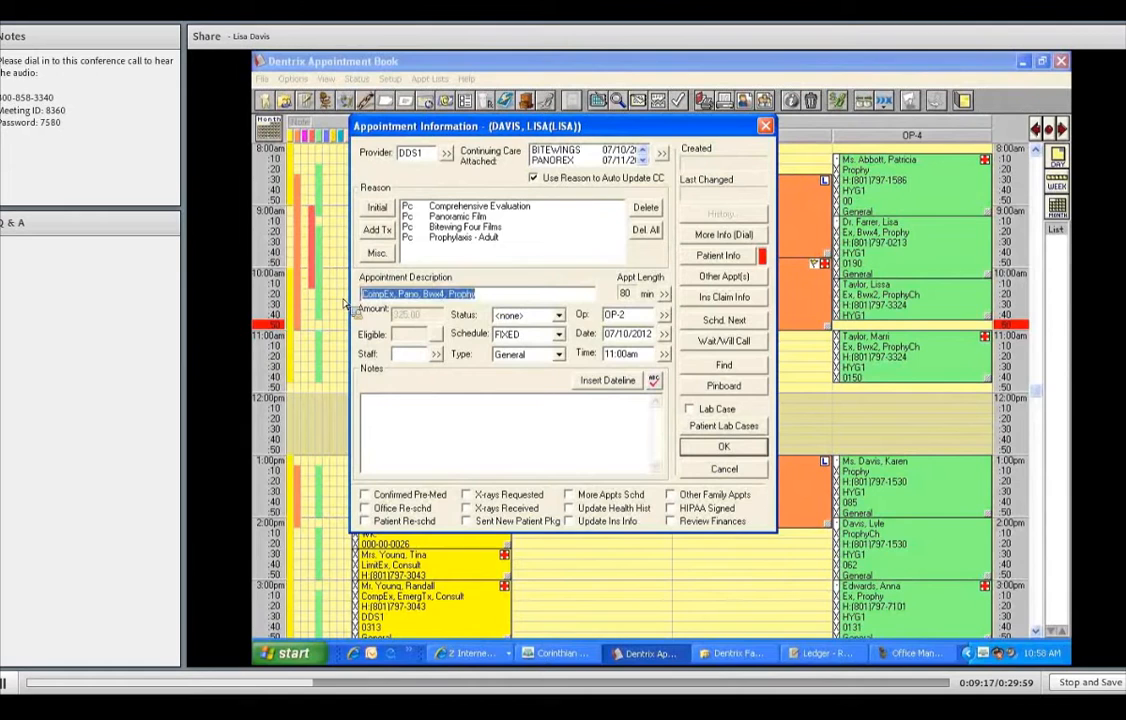
- Replace the selected appointment description with 'NP RECALL WITH PANO'
type("NP RECALL WITH PANO")
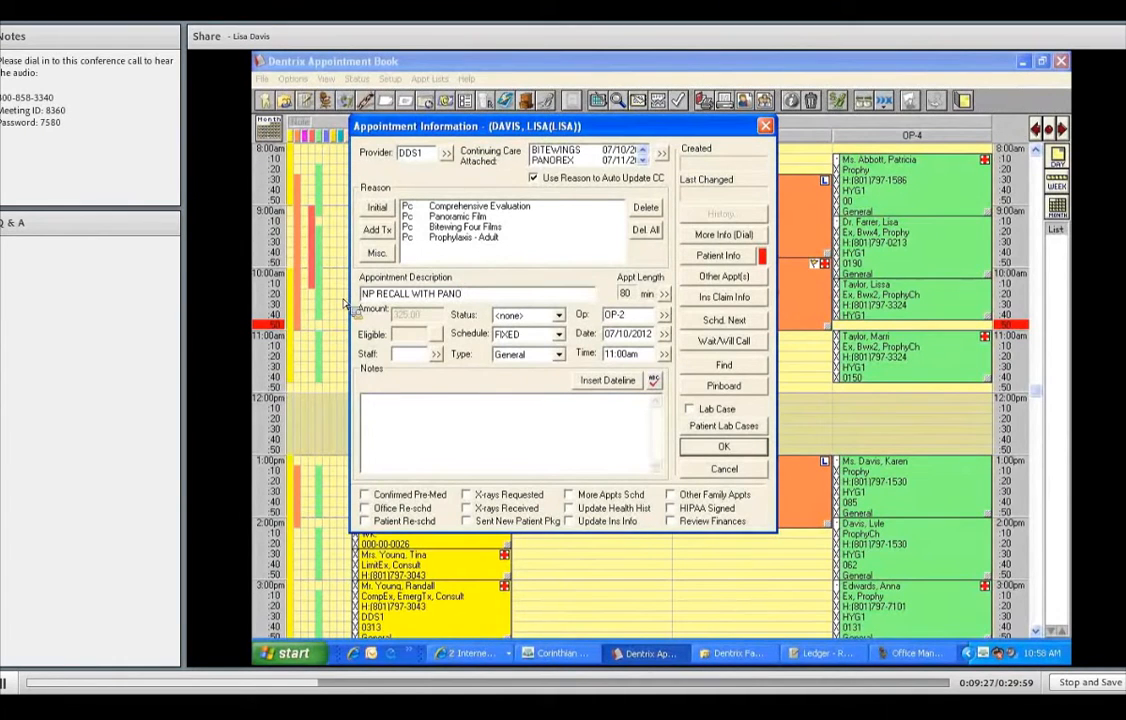
- Pick OFC1 from the staff list as the appointment's staff member
left_click(436, 355)
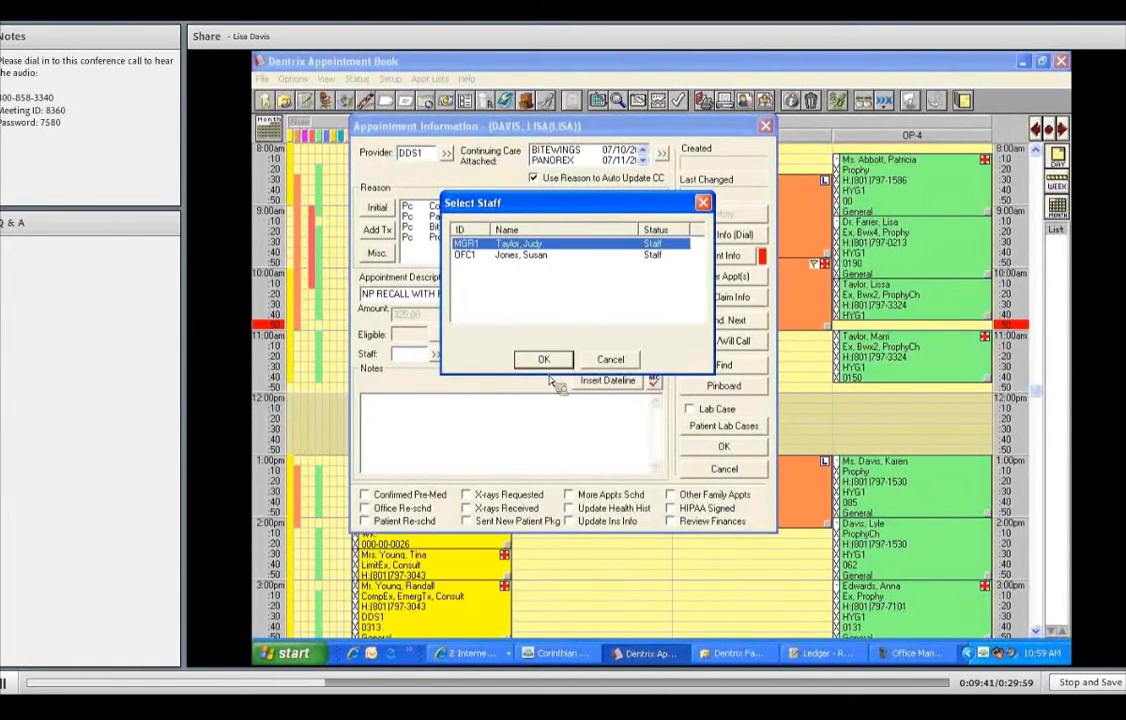
key("Down")
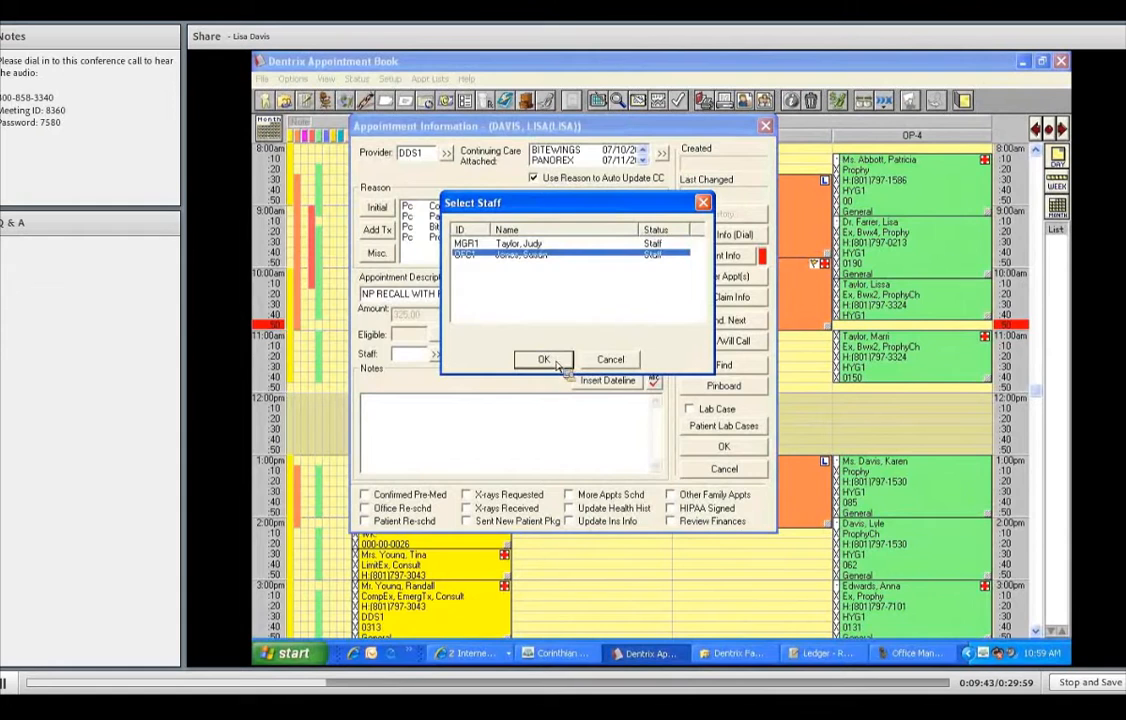
left_click(552, 362)
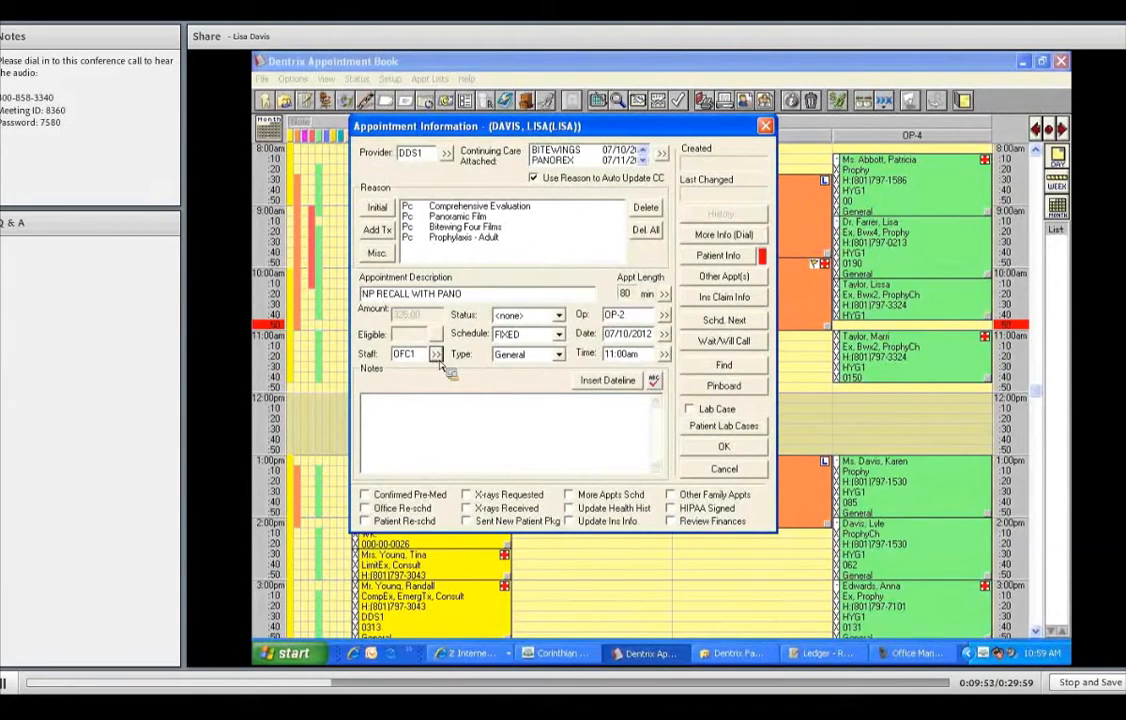
- Set the appointment status to FIRM and insert the Tue - Jul 10, 2012 dateline into Notes
left_click(559, 316)
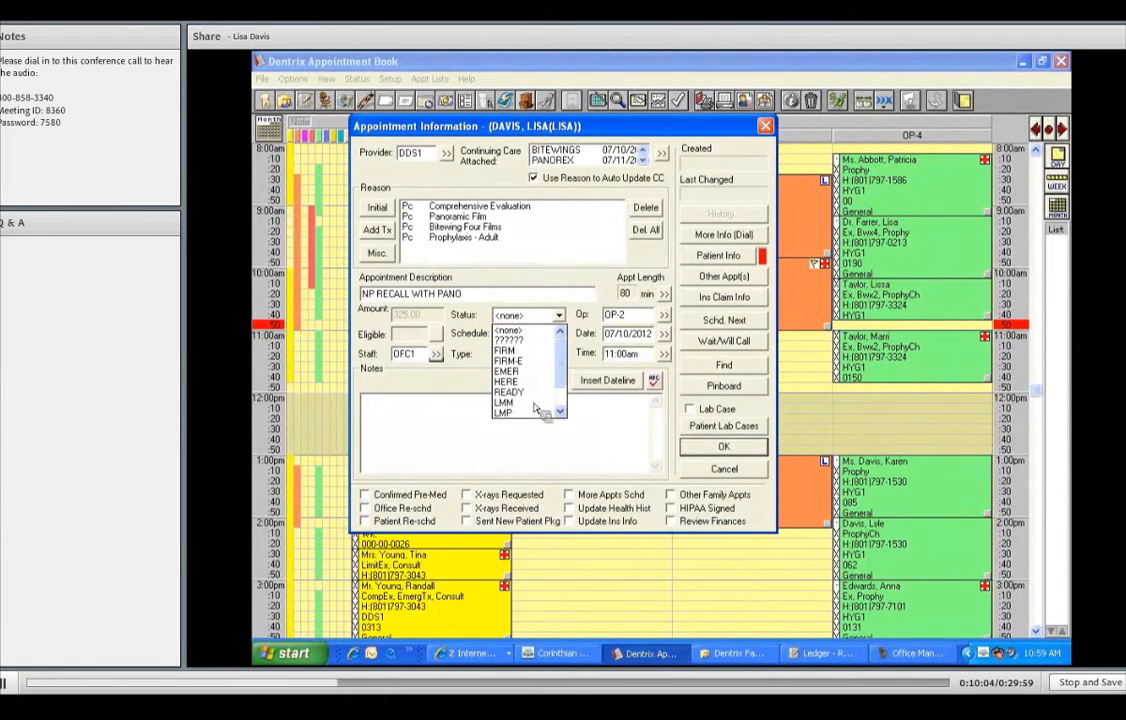
left_click(508, 351)
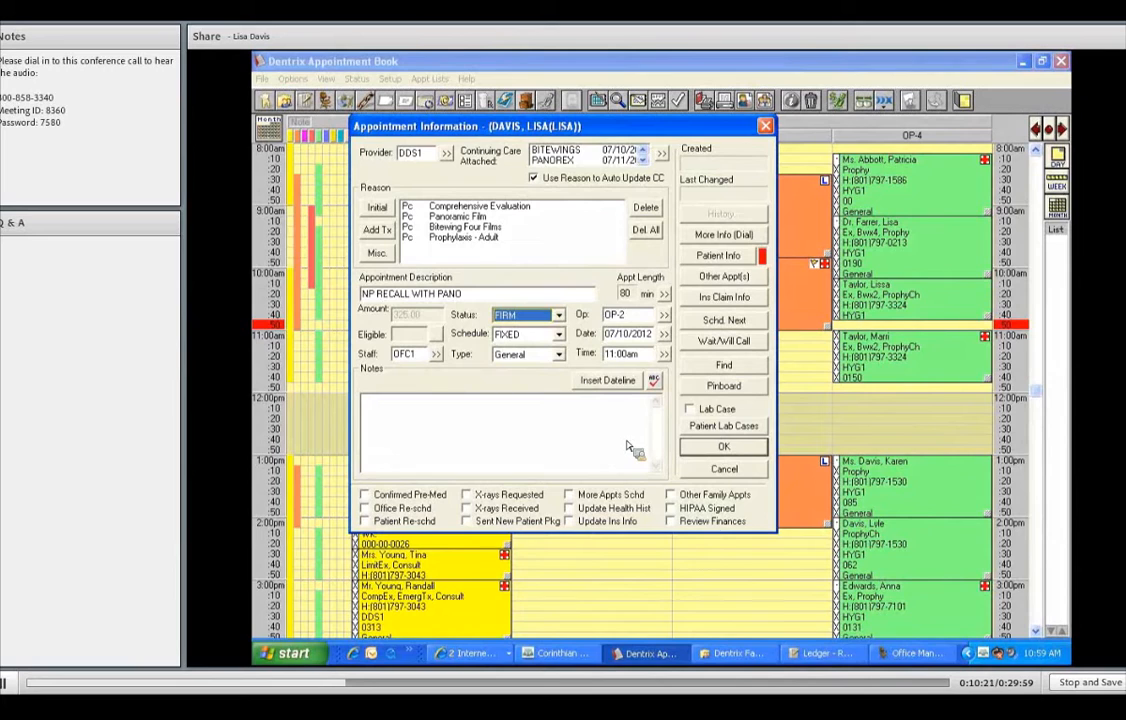
left_click(607, 380)
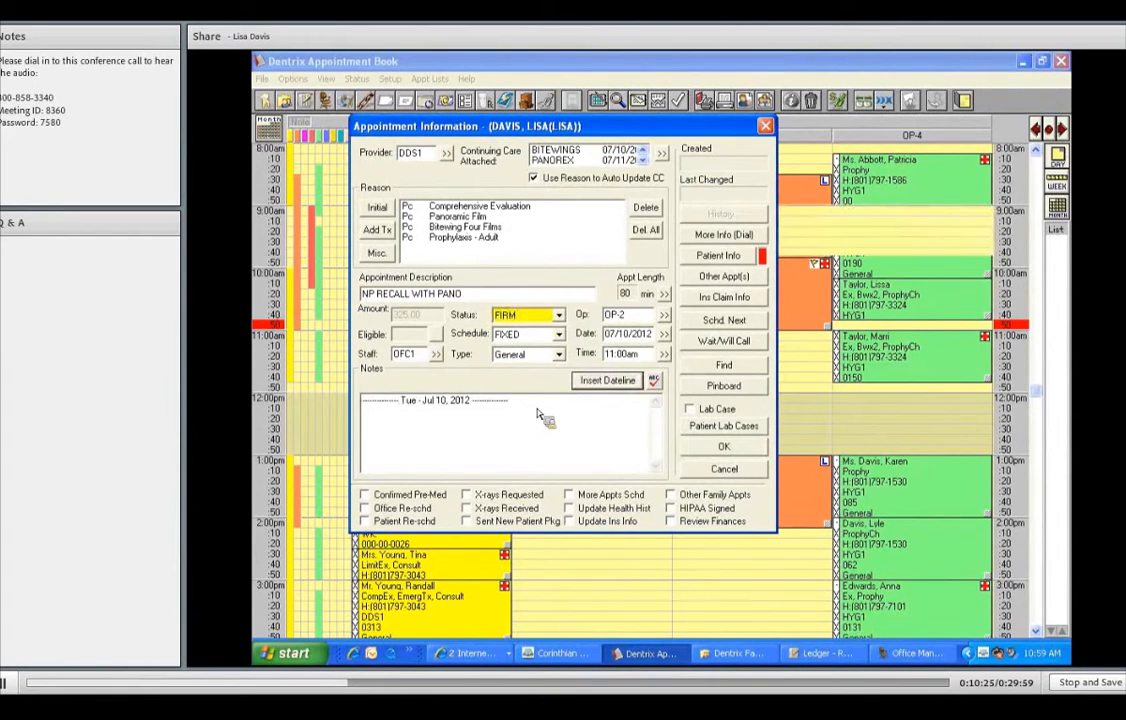
- Add the note 'MUST PREMEDICATE!!! CVM, LM WITH SON. RS DUE TO ILLNESS.' after the dateline
type("MYUS")
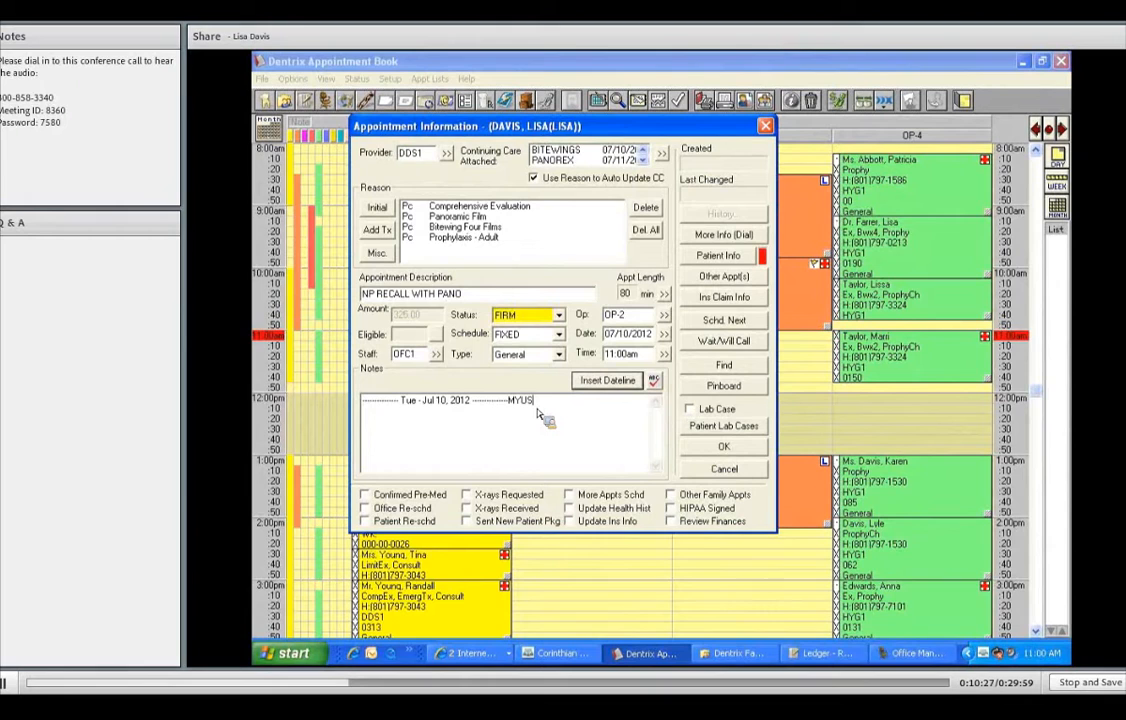
type("UST PREMEDICATE!!!")
type("CVM, LM WITH")
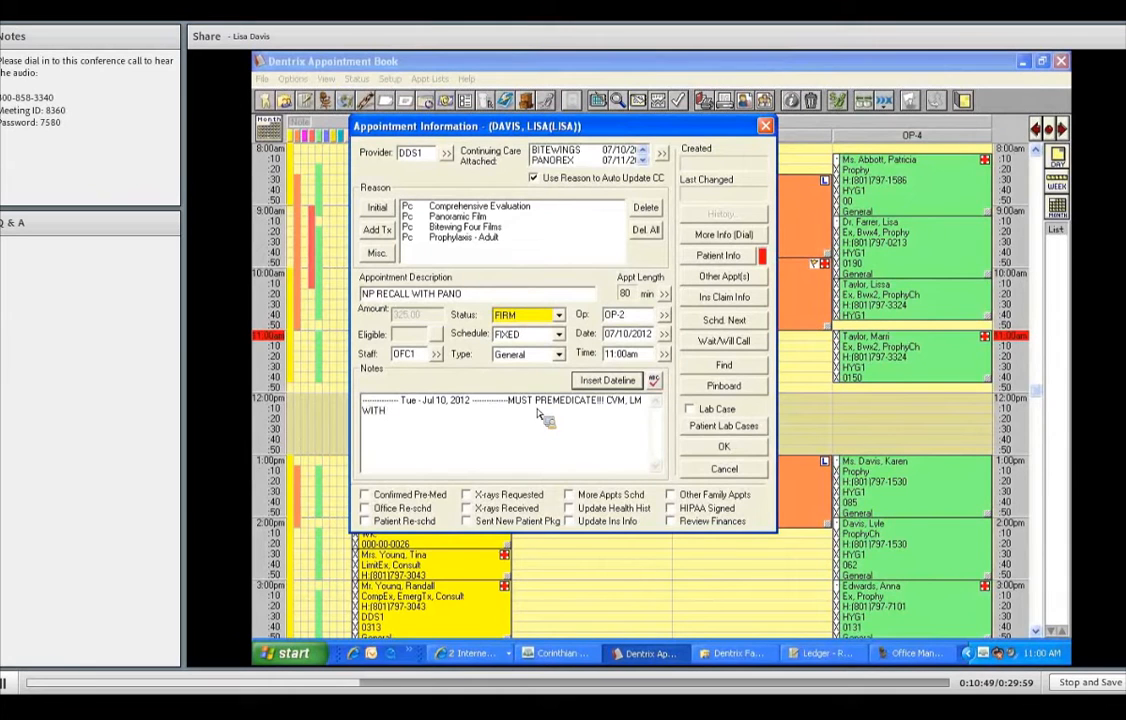
type(" SON. RS DUE TO ILLNESS.")
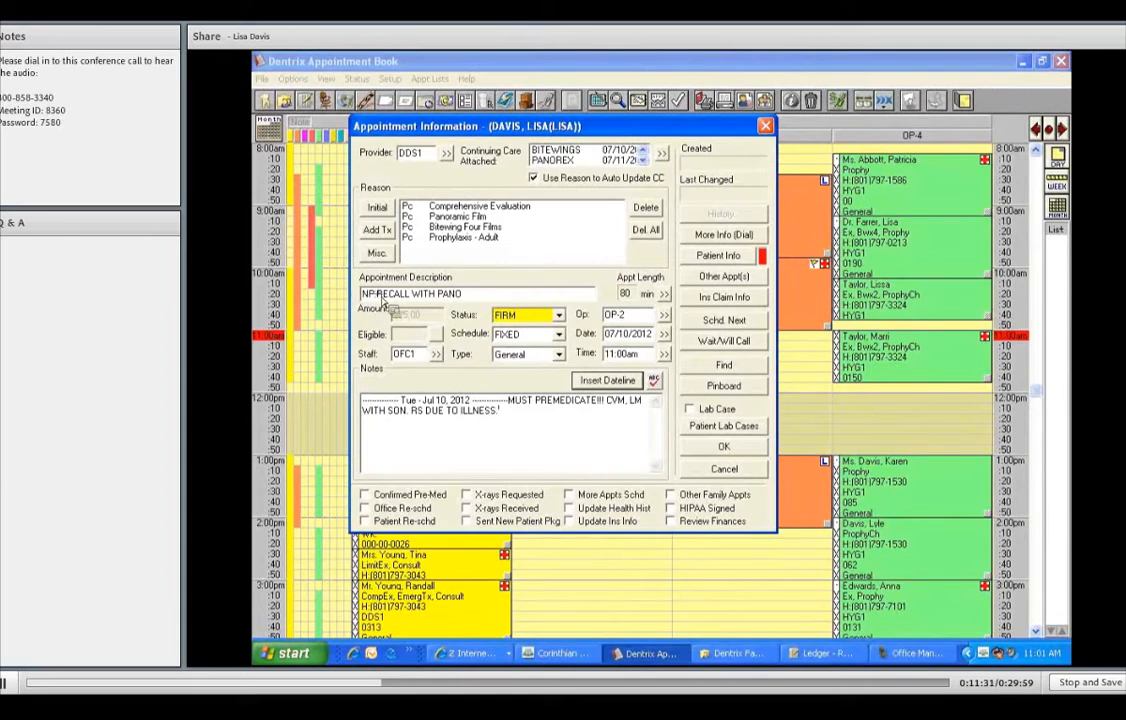
left_click(489, 297)
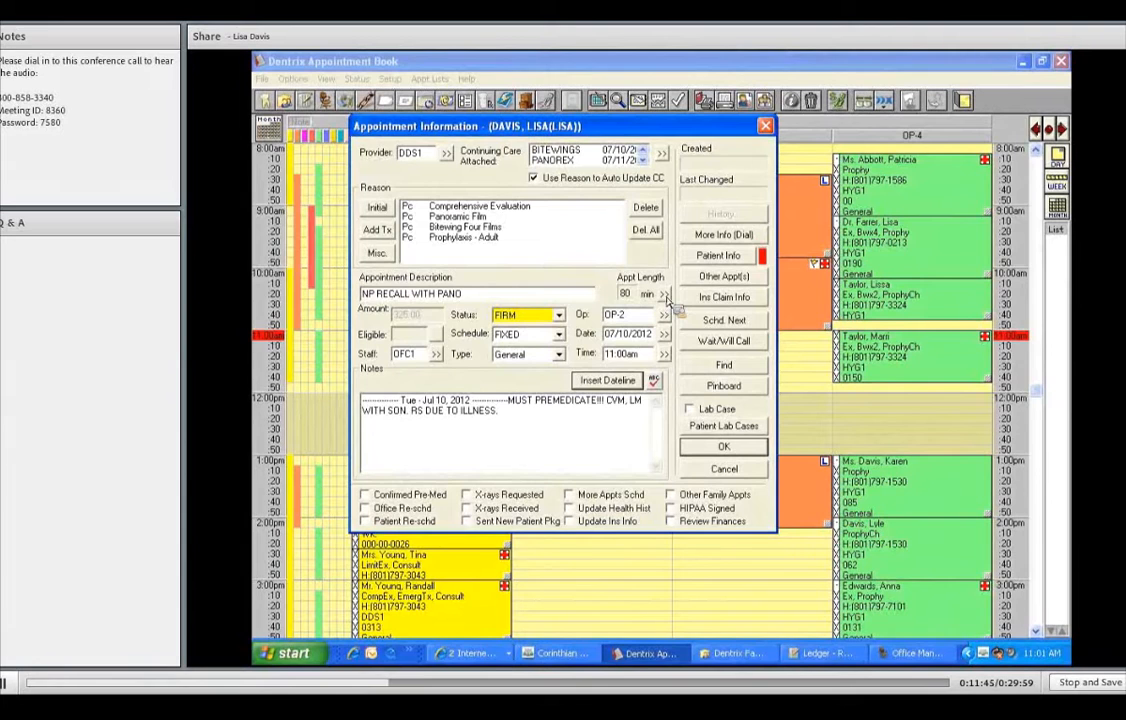
- Change the time pattern to 60 minutes with a '/' first unit, redoing it once, and confirm
left_click(665, 295)
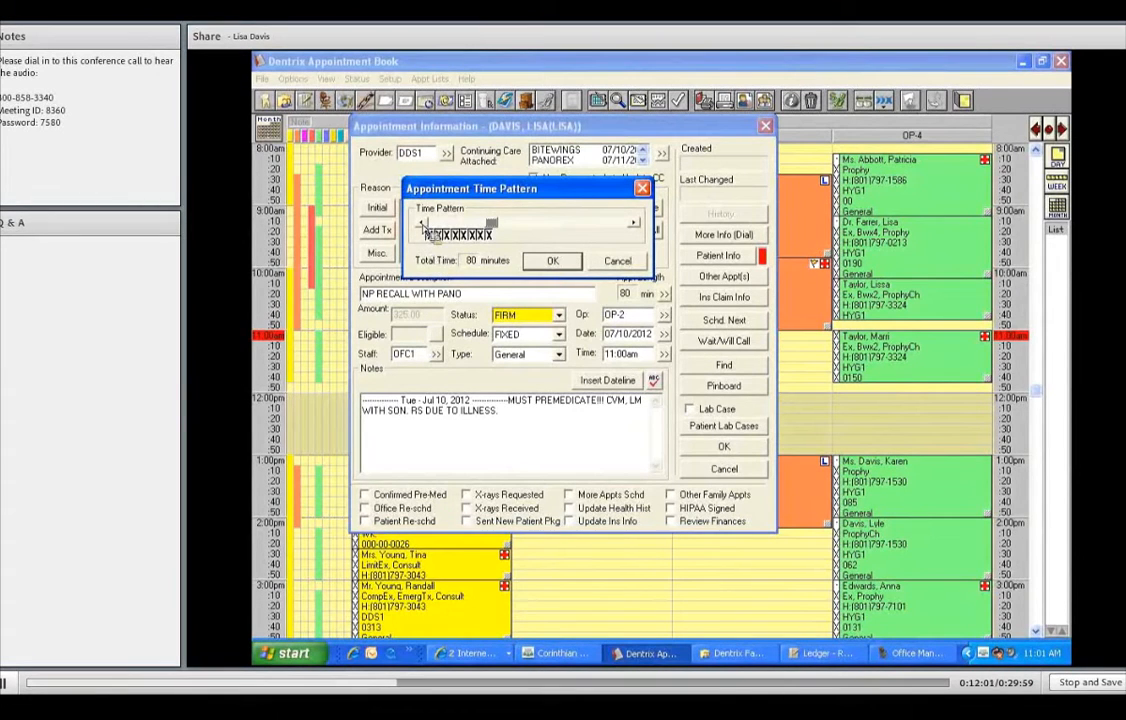
left_click(423, 224)
left_click(423, 224)
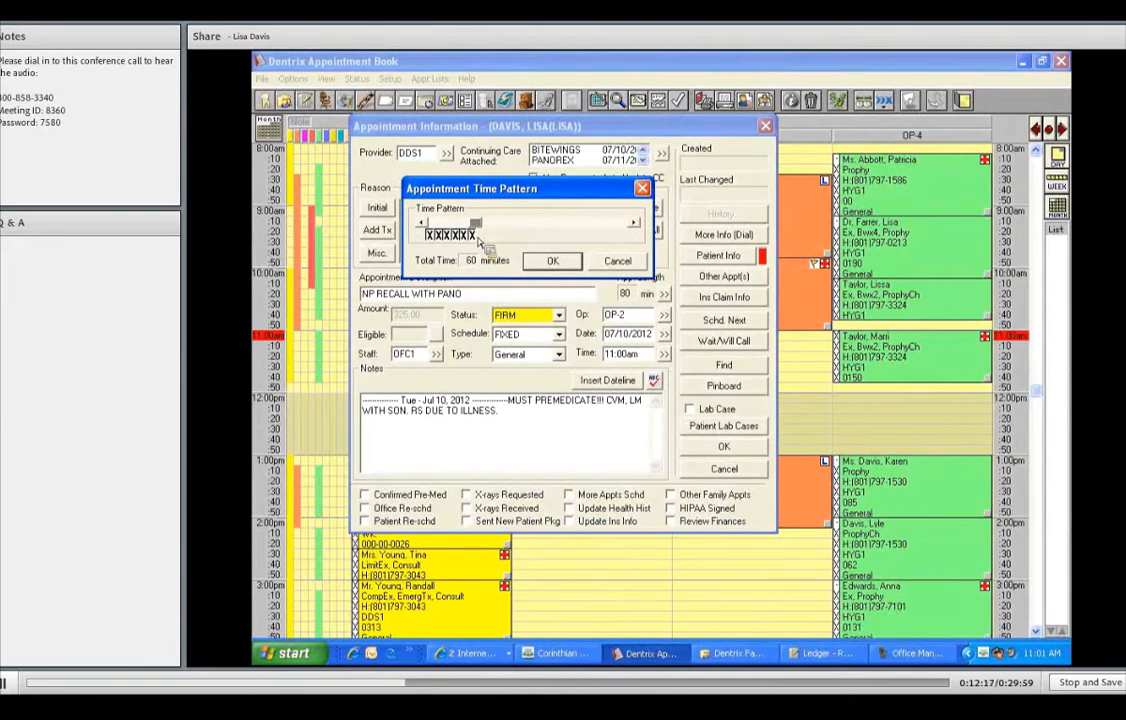
left_click(430, 236)
left_click(431, 236)
left_click(552, 258)
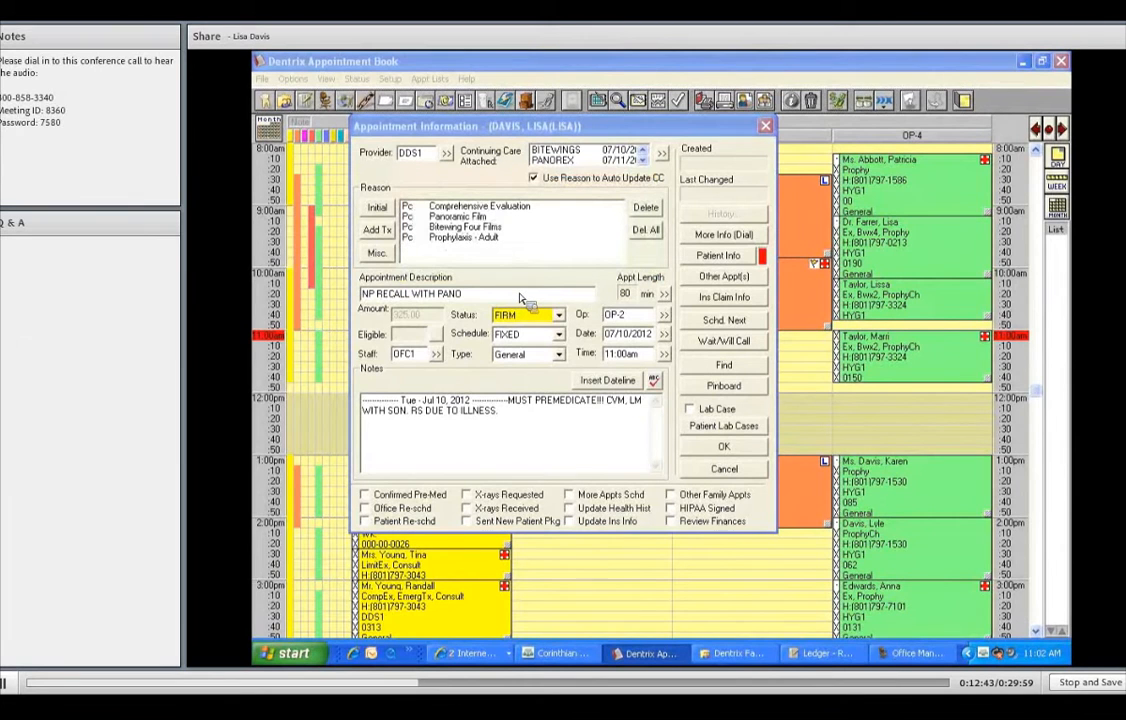
left_click(664, 294)
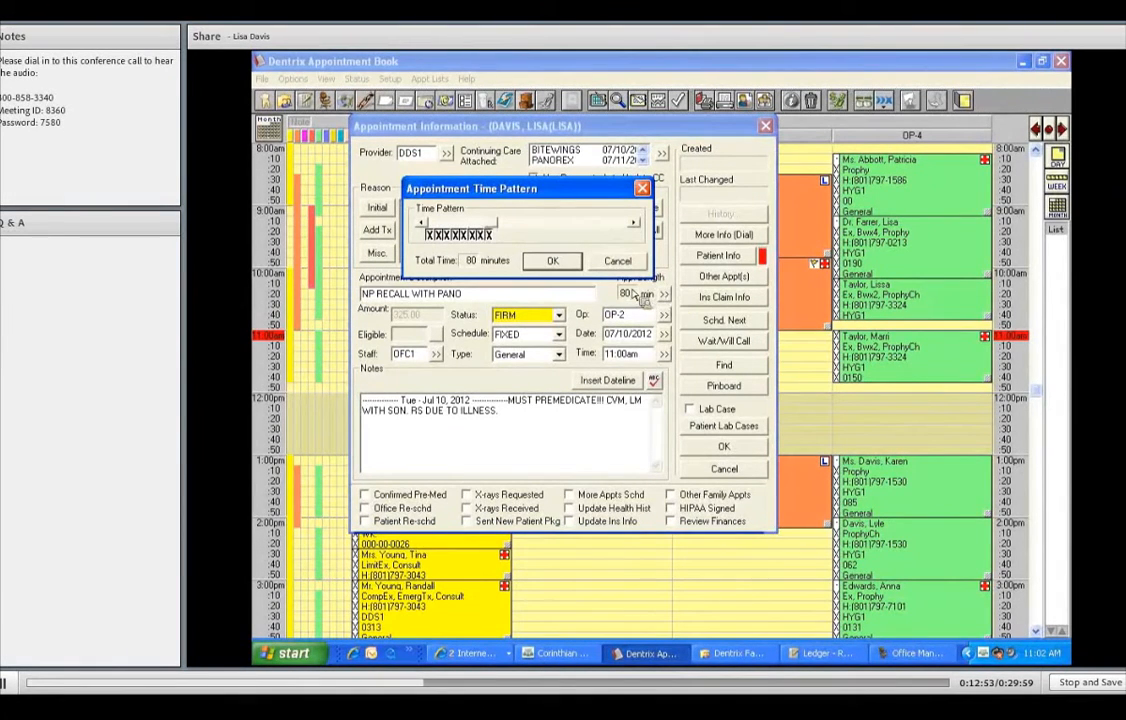
left_click(421, 223)
left_click(421, 223)
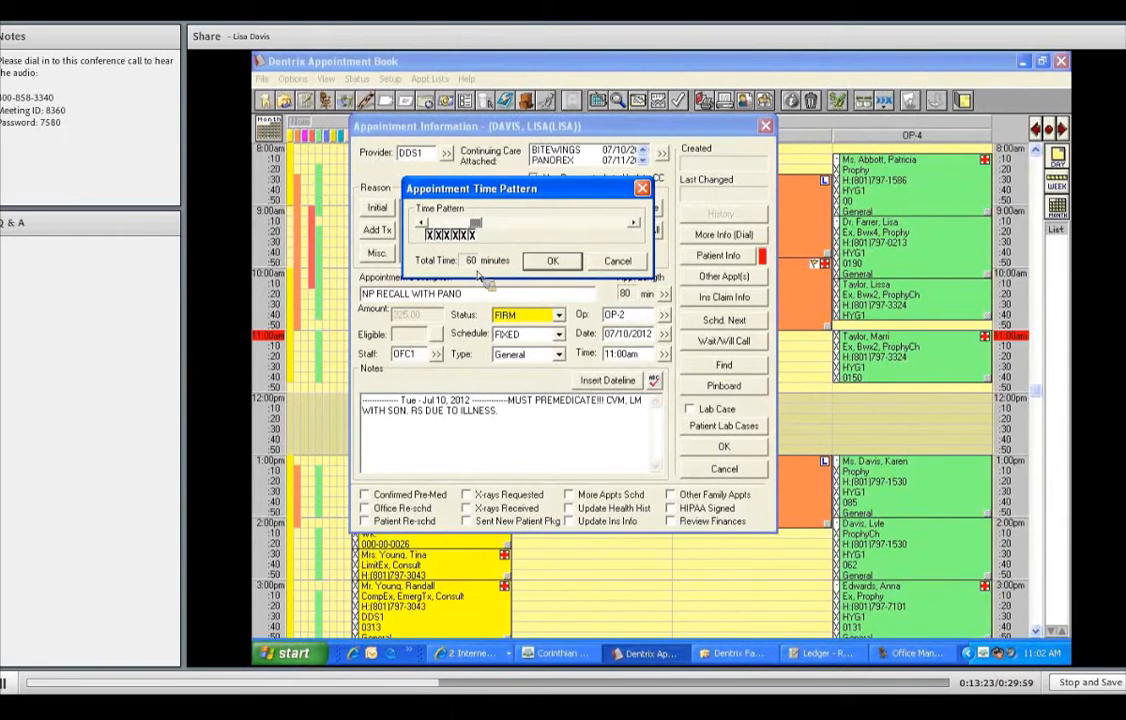
left_click(430, 238)
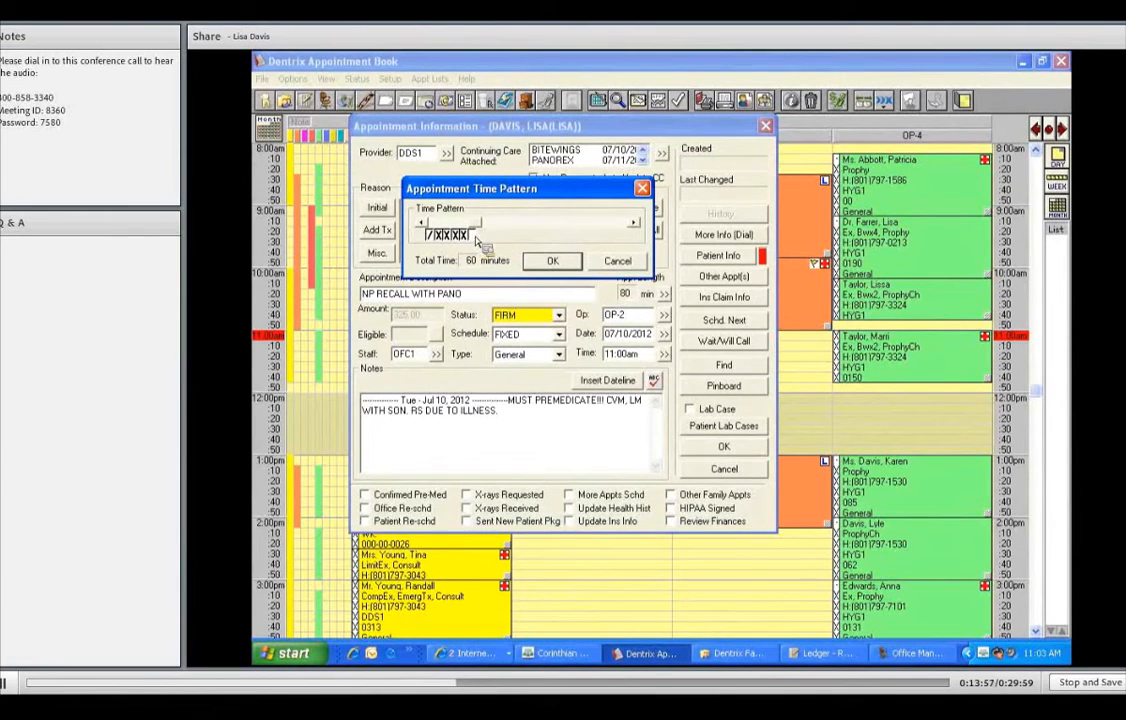
left_click(570, 265)
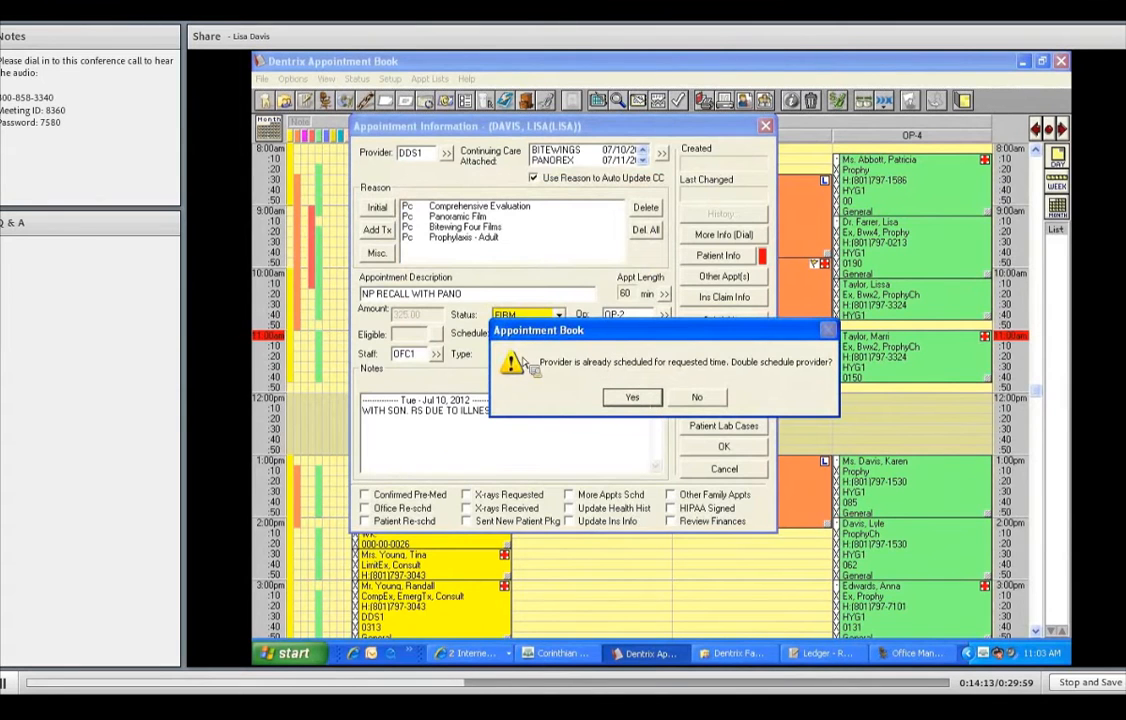
key("Return")
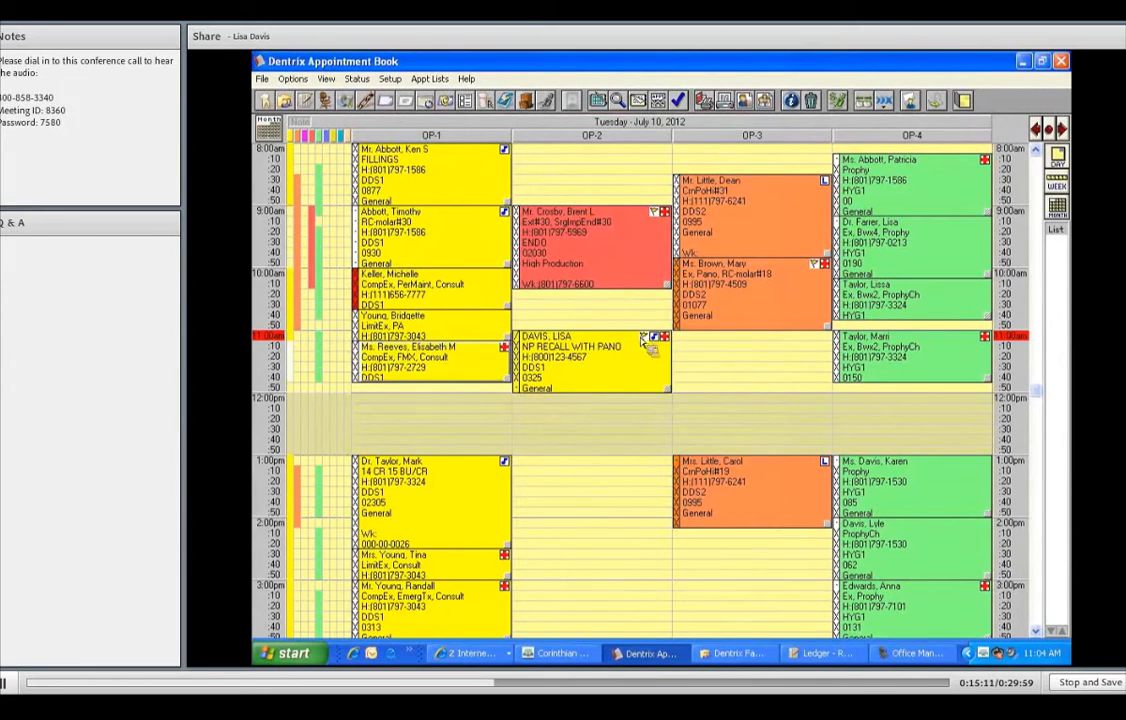
scroll(632, 381, "down", 2)
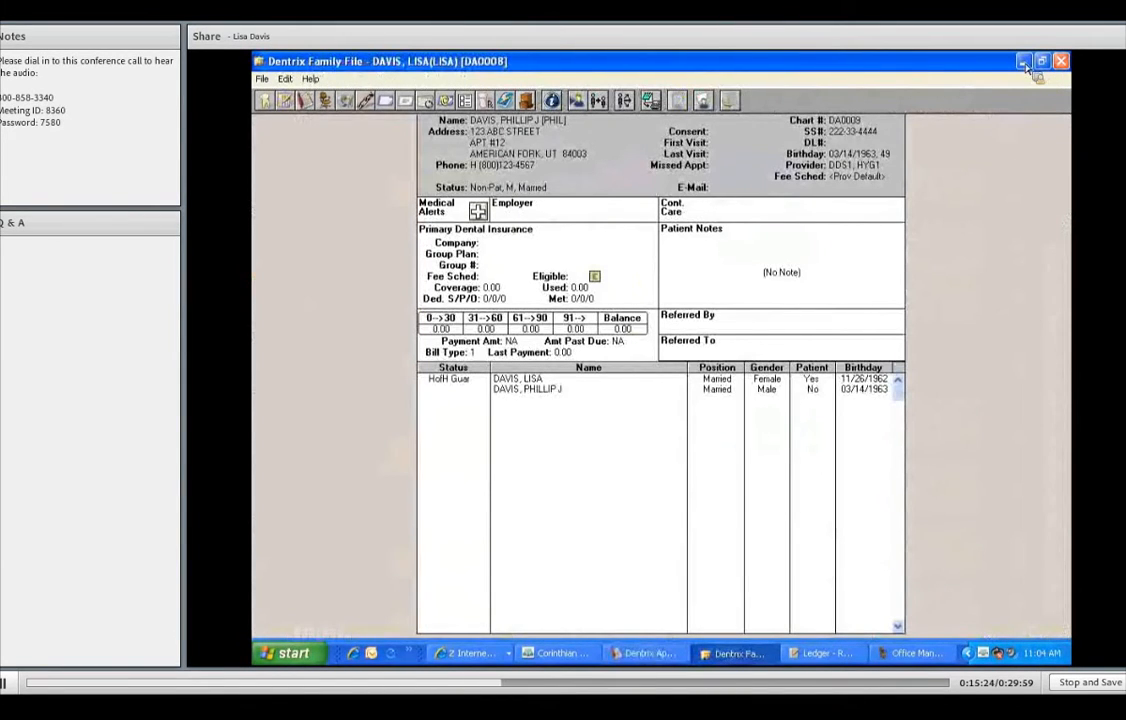
- Minimize the Family File window to bring the Appointment Book back into view
left_click(1024, 63)
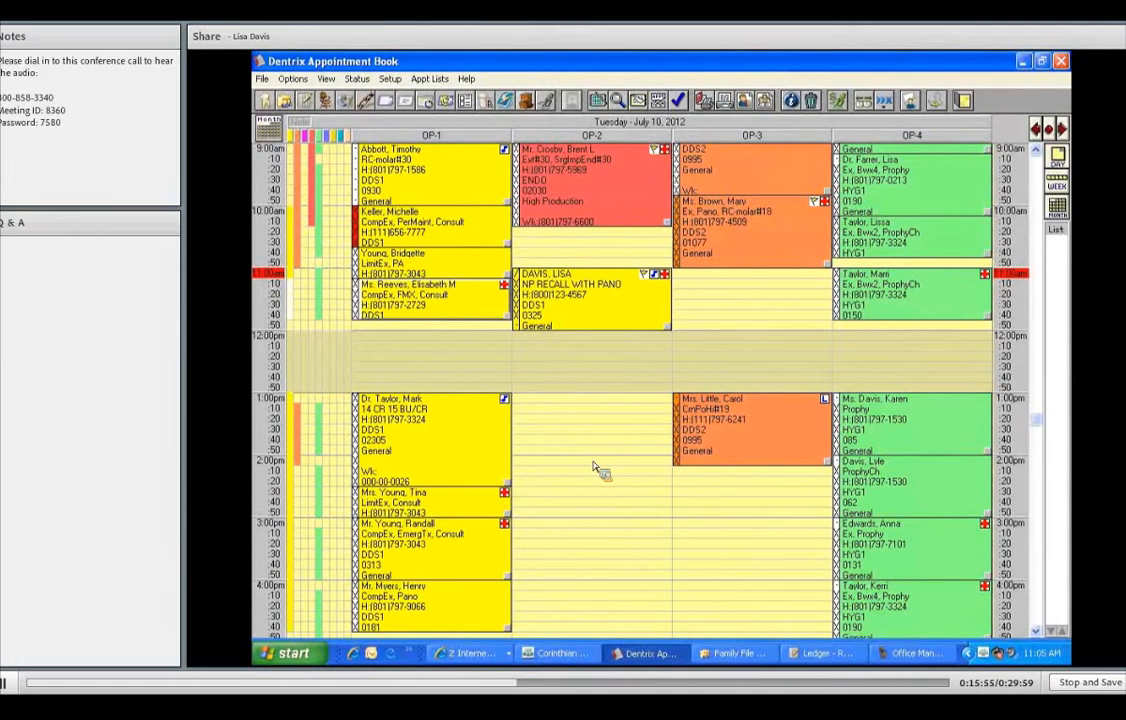
- From an empty OP-2 slot, search for the child by name, then start a new patient
double_click(594, 465)
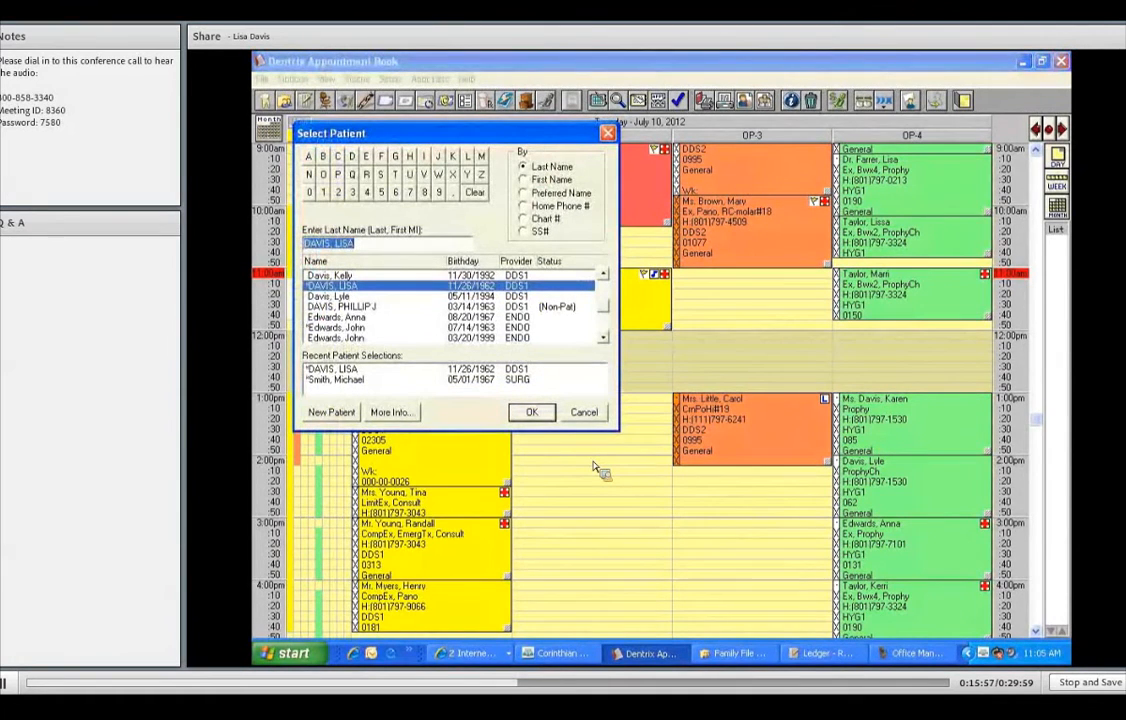
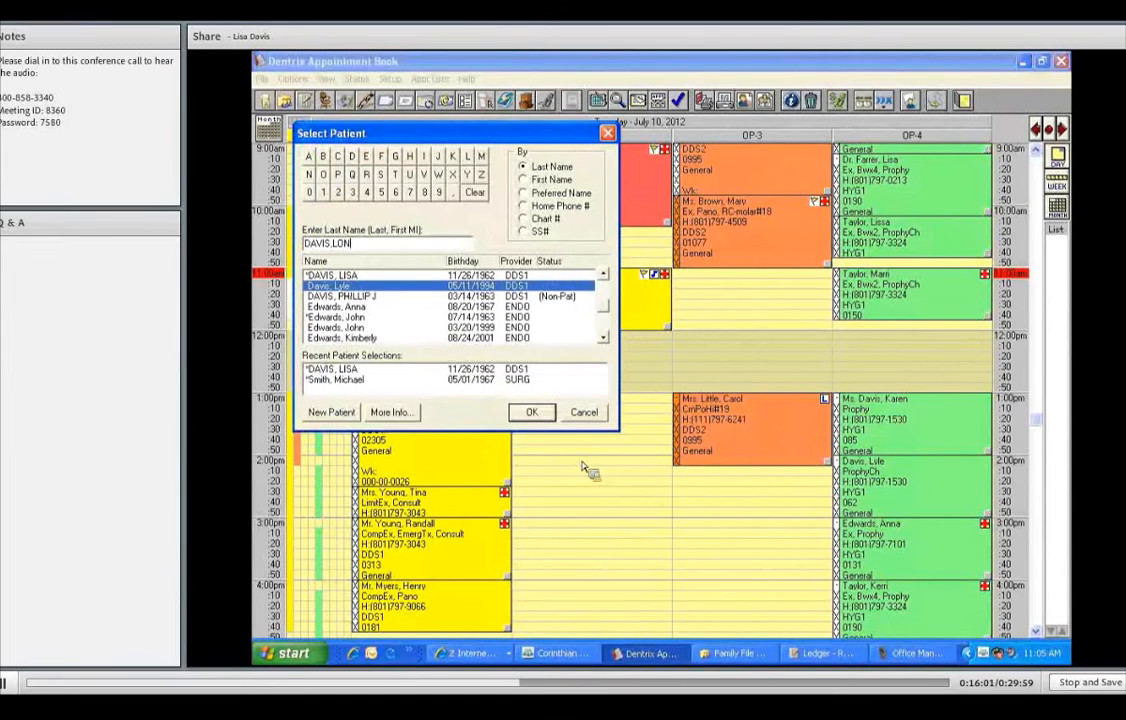
left_click(337, 416)
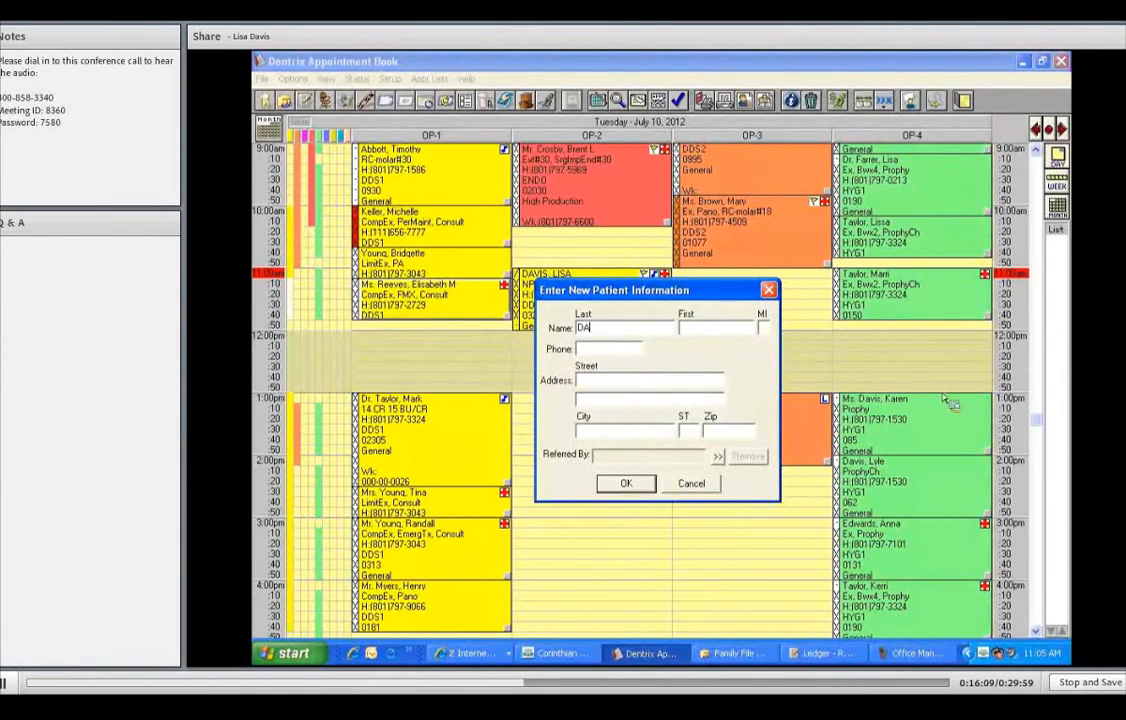
- Fill in the new patient's last and first names in Enter New Patient Information
key("Tab")
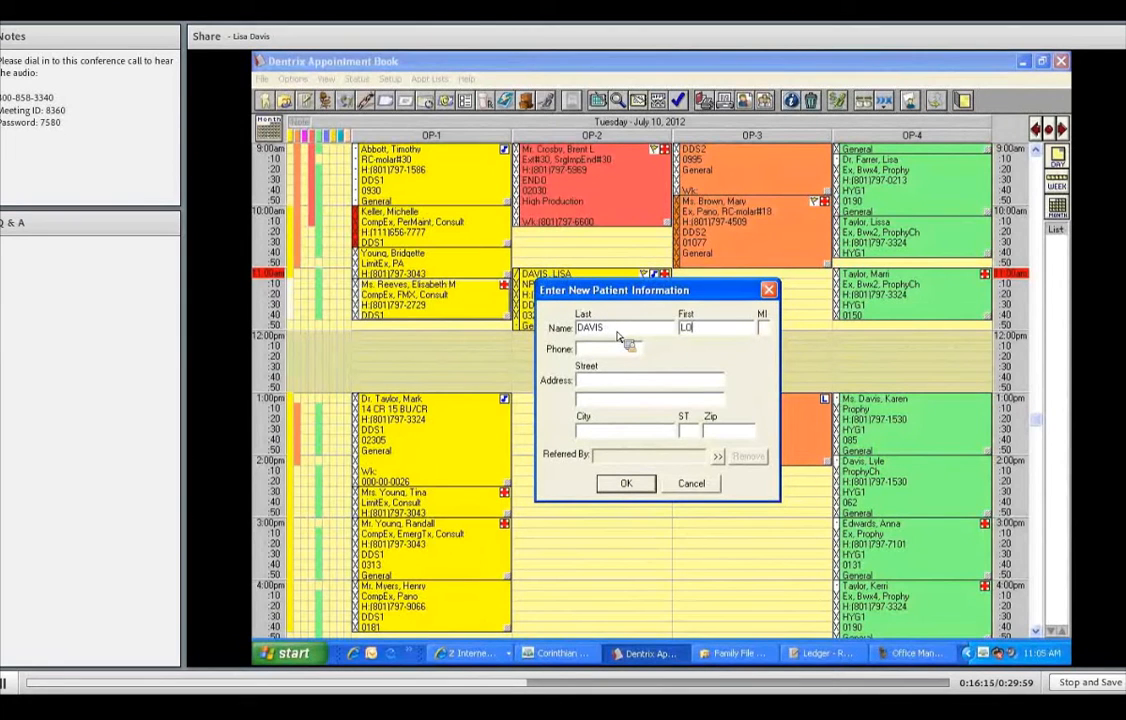
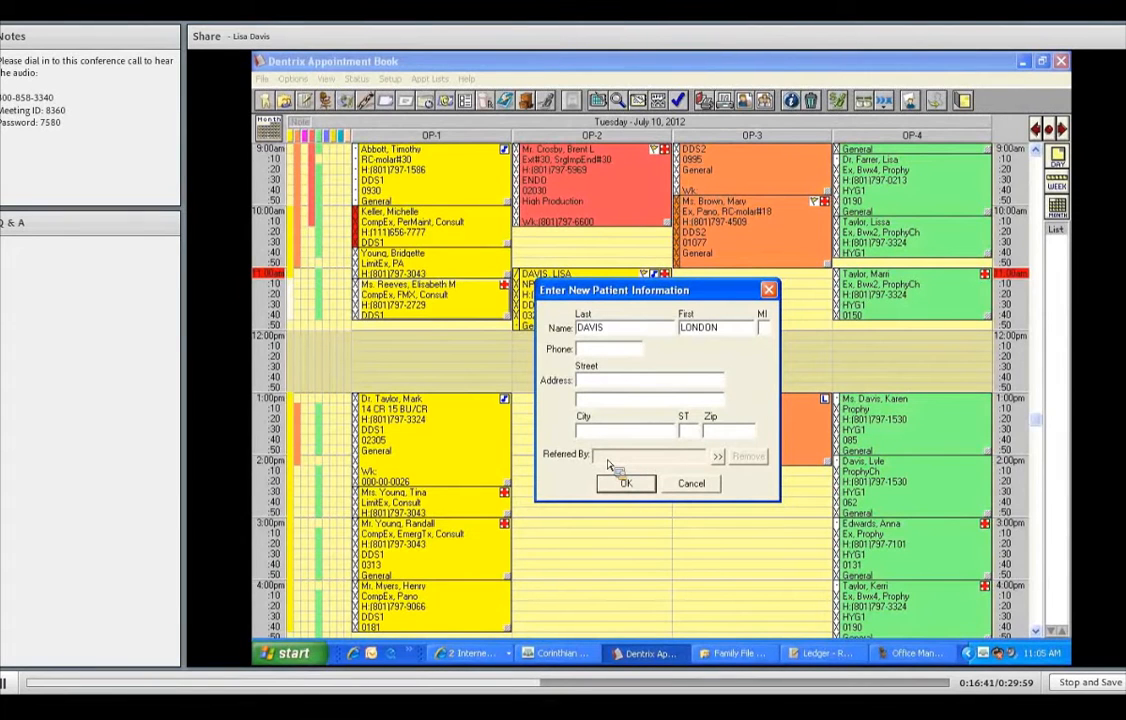
left_click(718, 456)
- Set the referral source to the family's guarantor, found by searching the family name
left_click(692, 467)
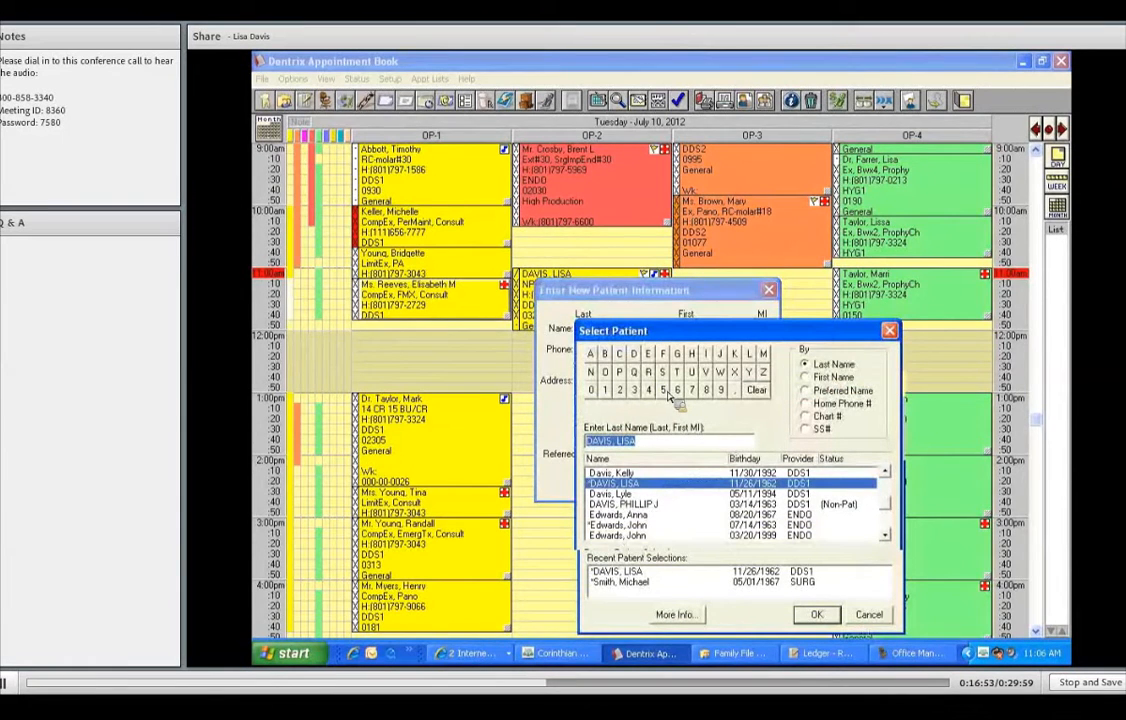
type("DAB")
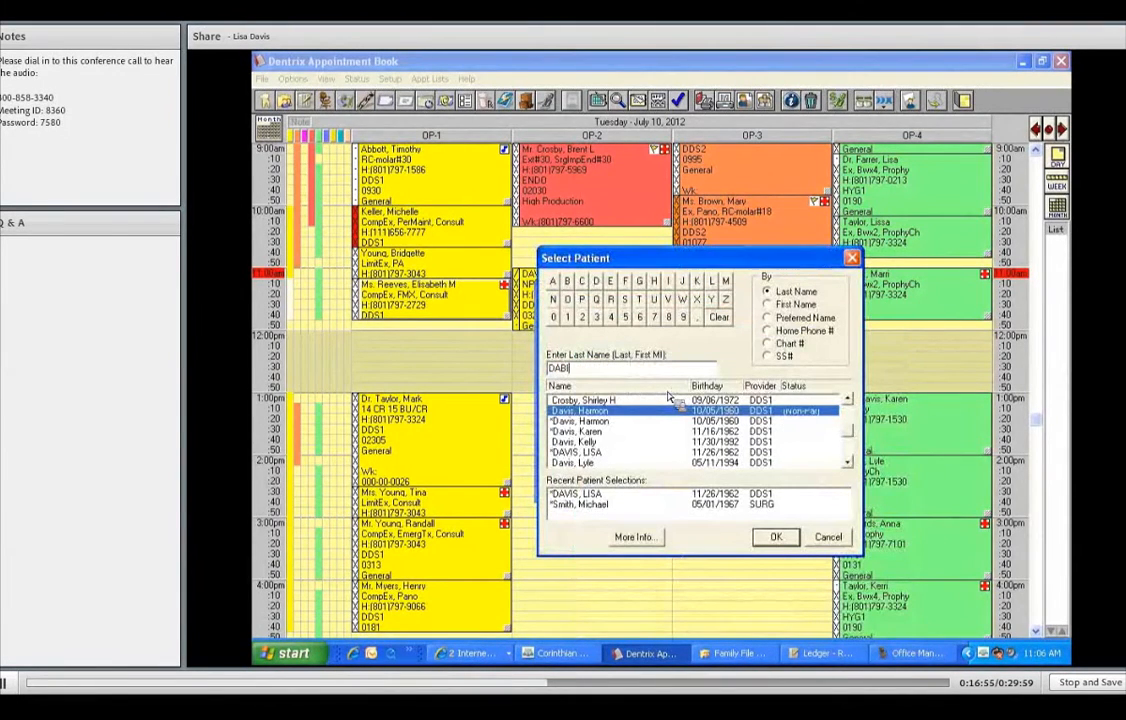
key("BackSpace")
type("VIS,L")
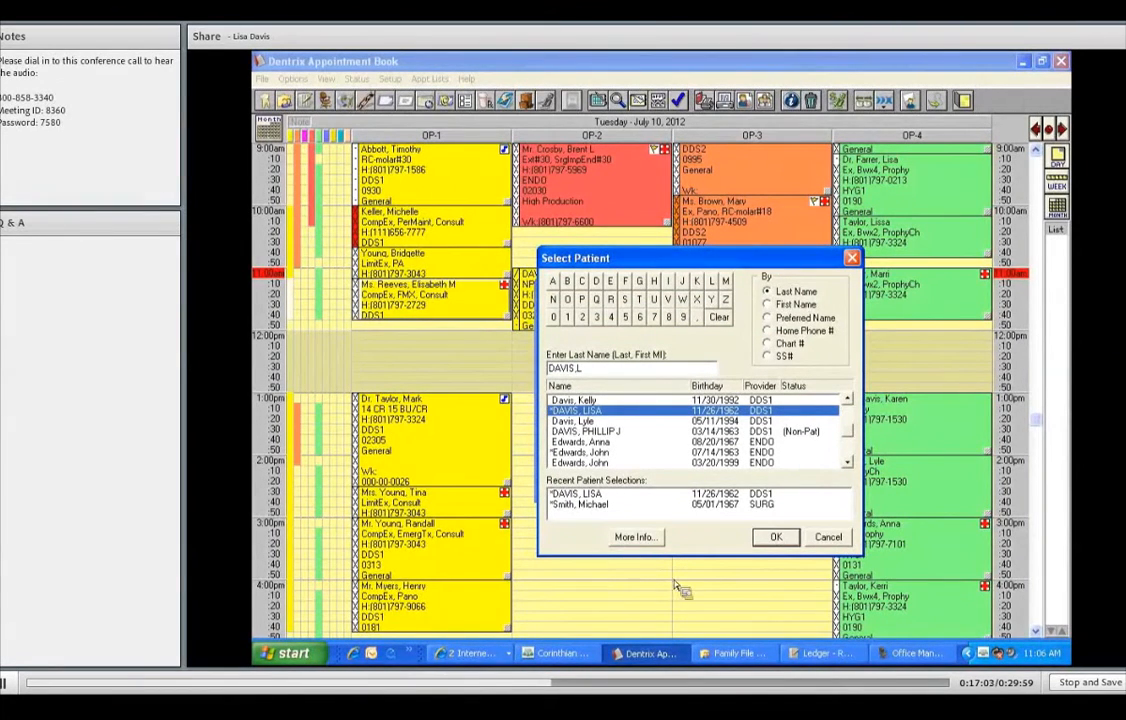
left_click(776, 539)
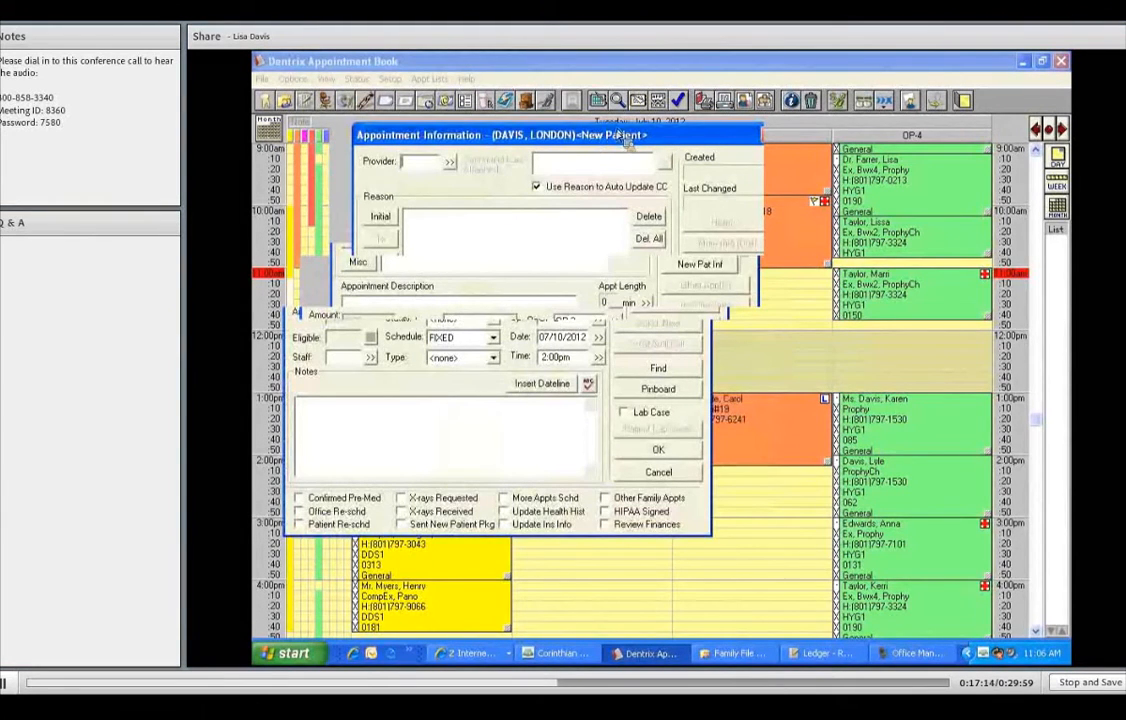
- Select PEDO as the provider for the new patient's appointment
left_click(460, 168)
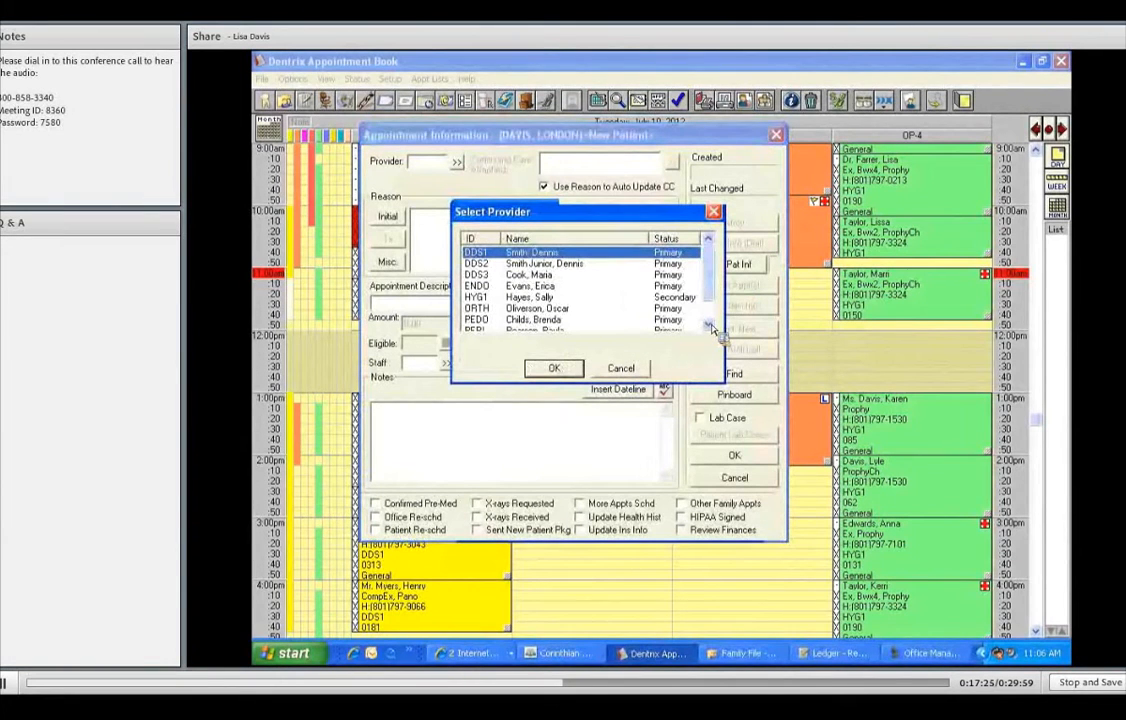
scroll(558, 310, "down", 1)
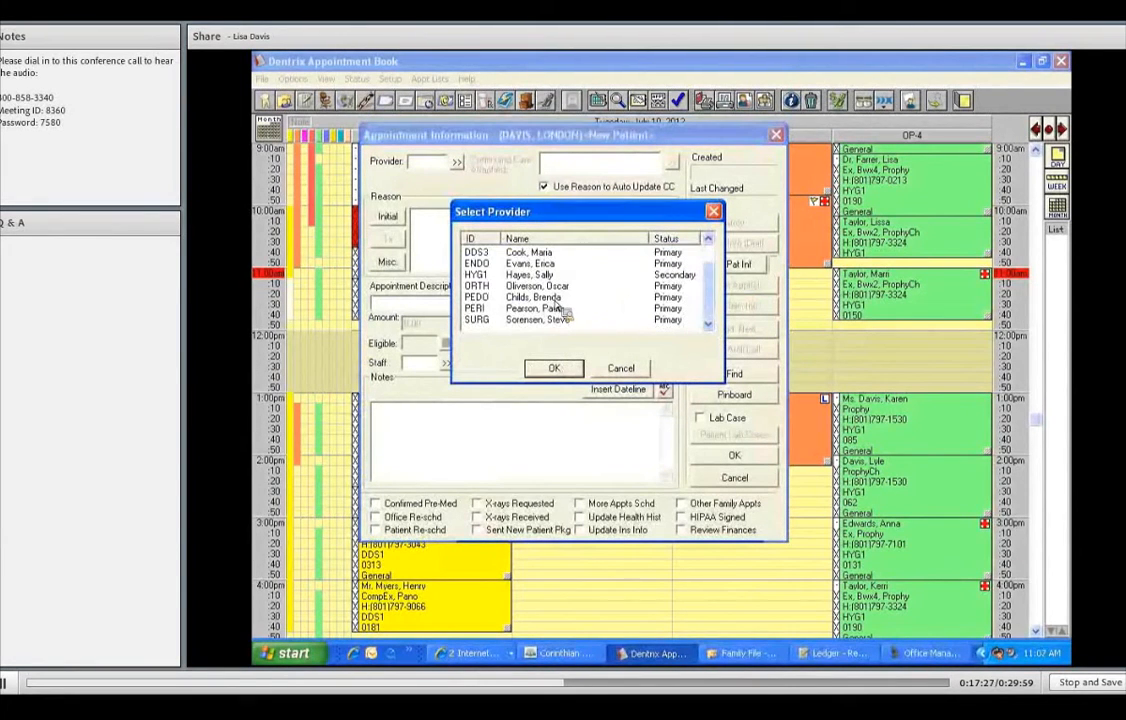
left_click(556, 299)
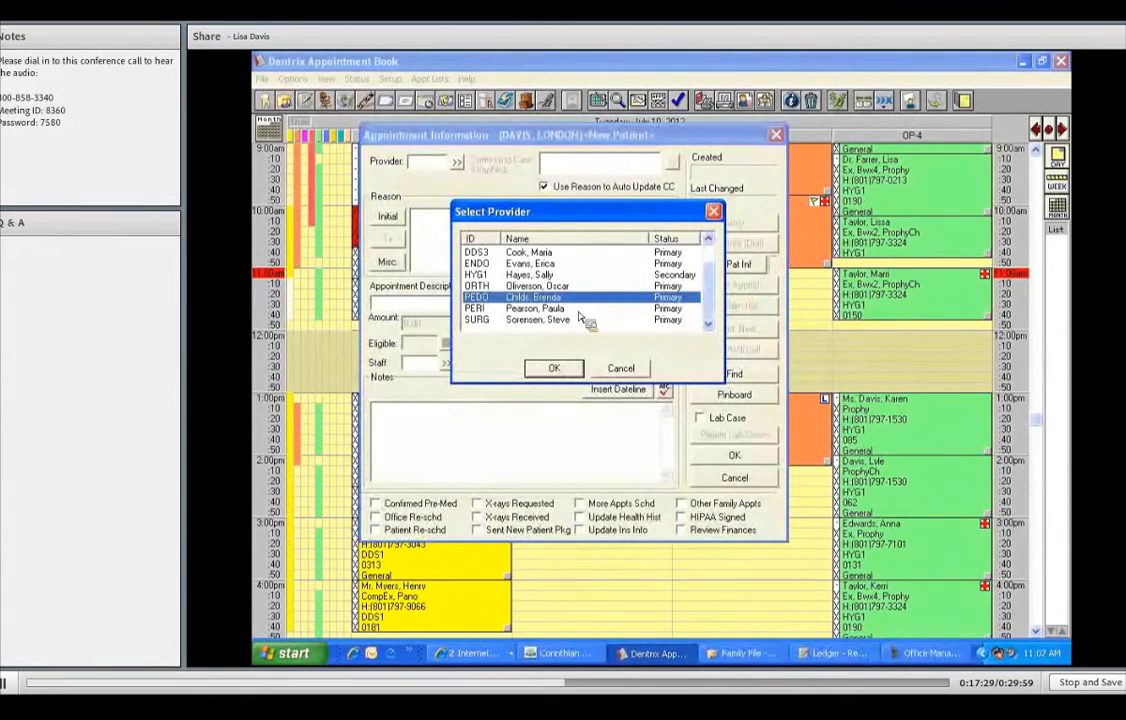
left_click(569, 371)
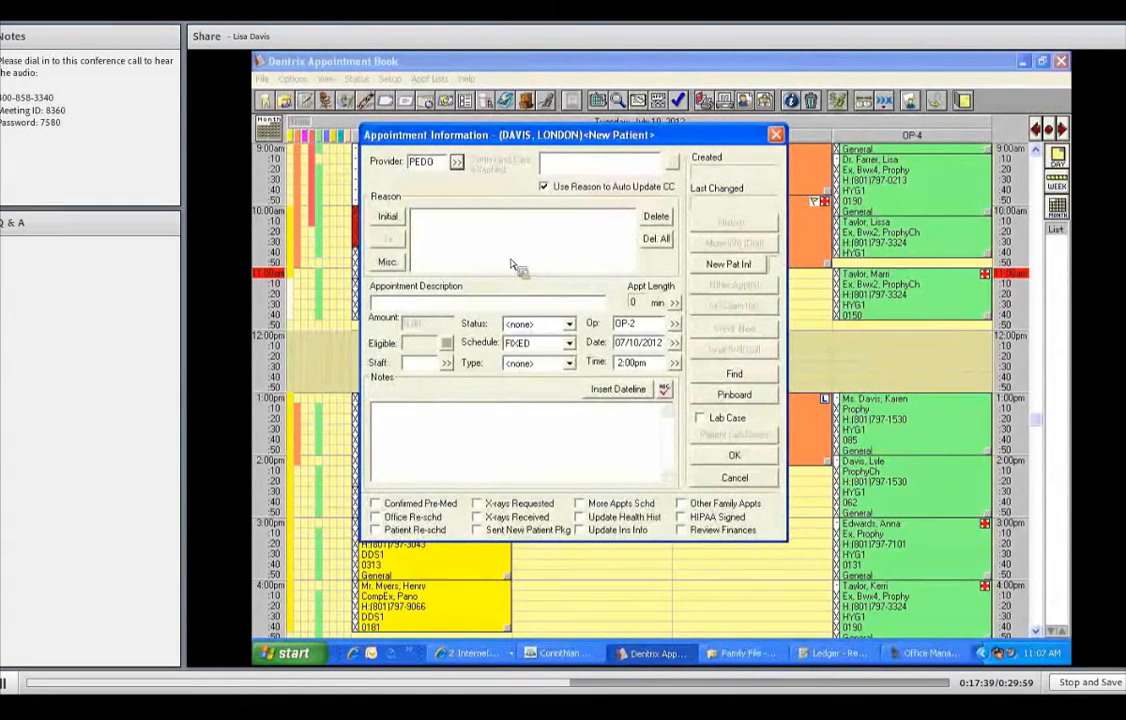
- Add CompEx, Pano, Bwx2, Prophy-Ch and FlCh reasons and enter 'NP CHILD AGE 10' as description
left_click(388, 217)
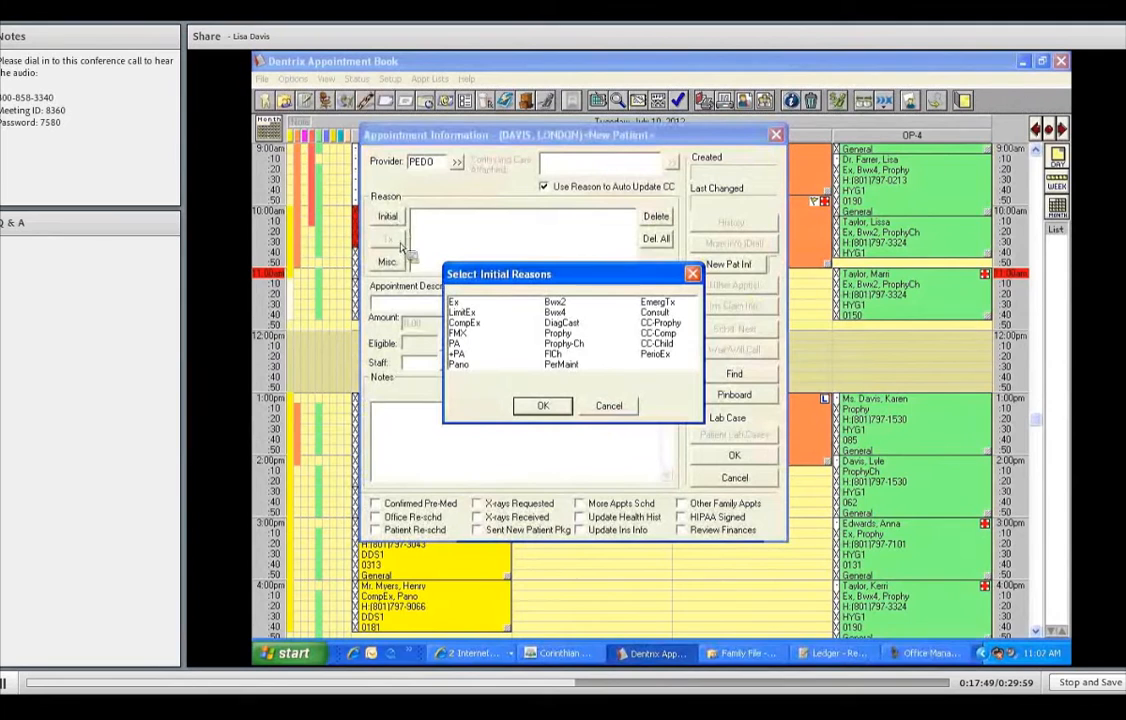
left_click(468, 324)
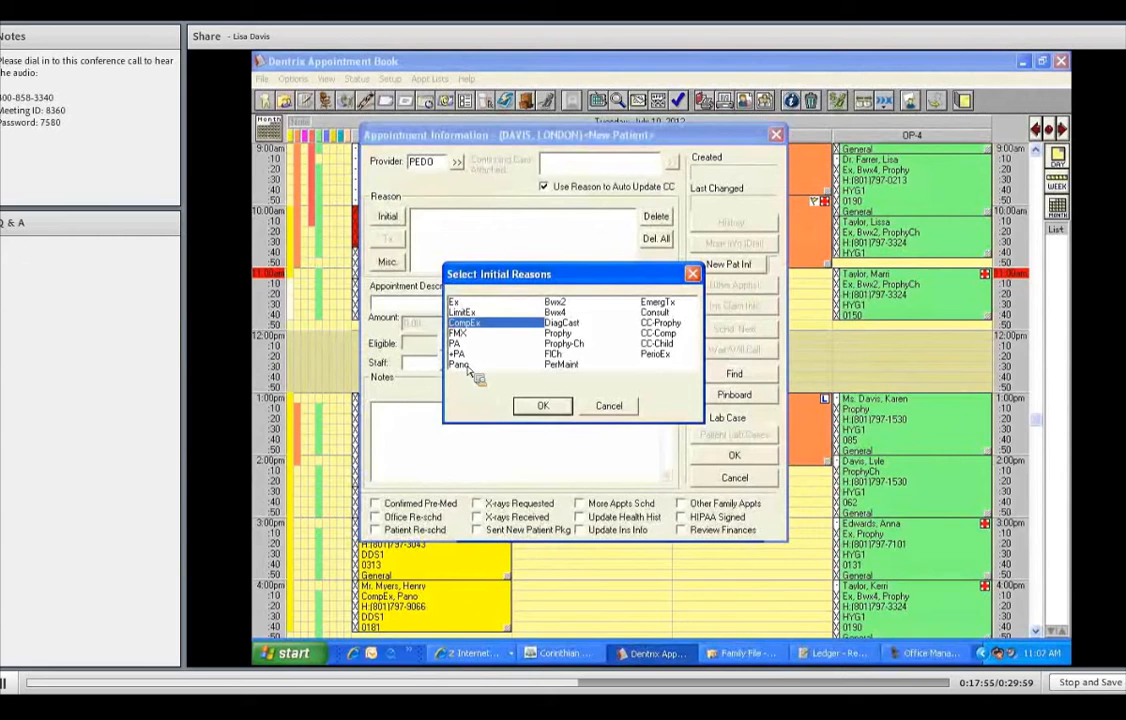
left_click(462, 365)
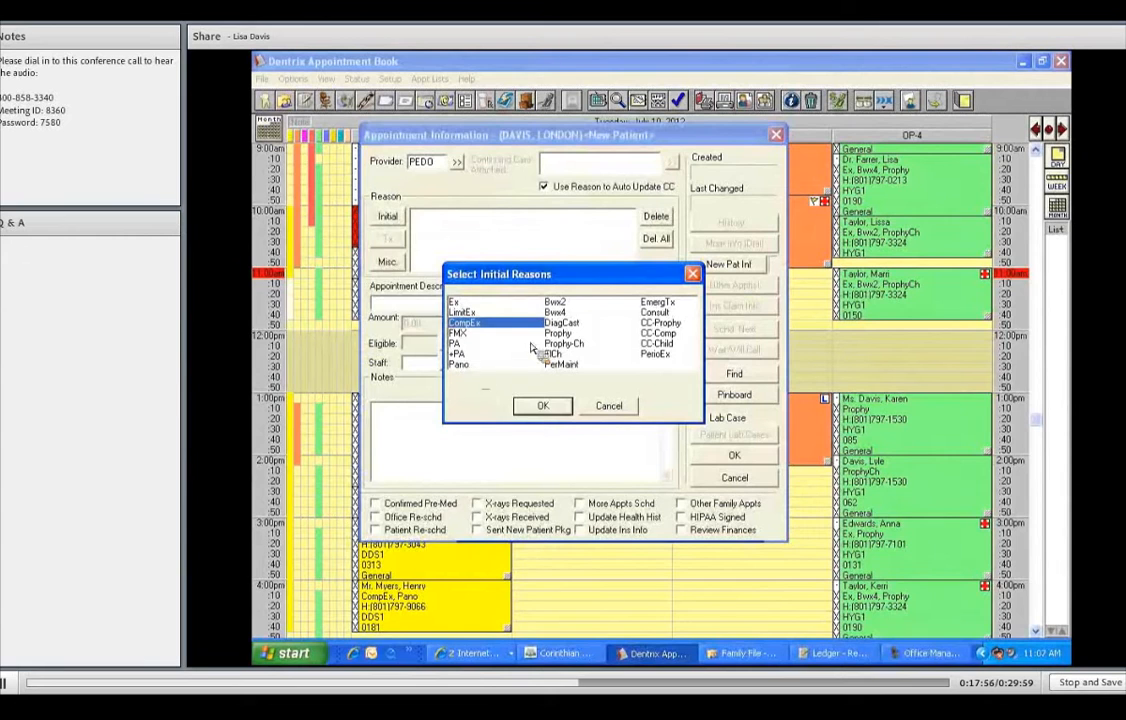
left_click(560, 302)
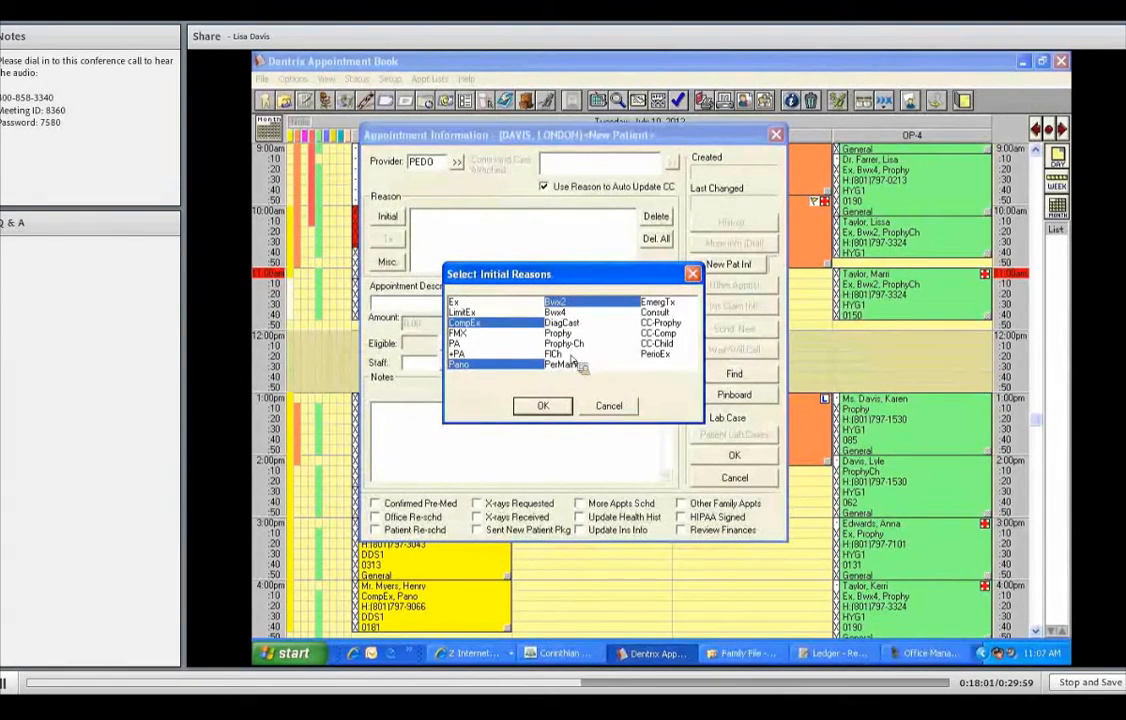
left_click(565, 343)
left_click(555, 353)
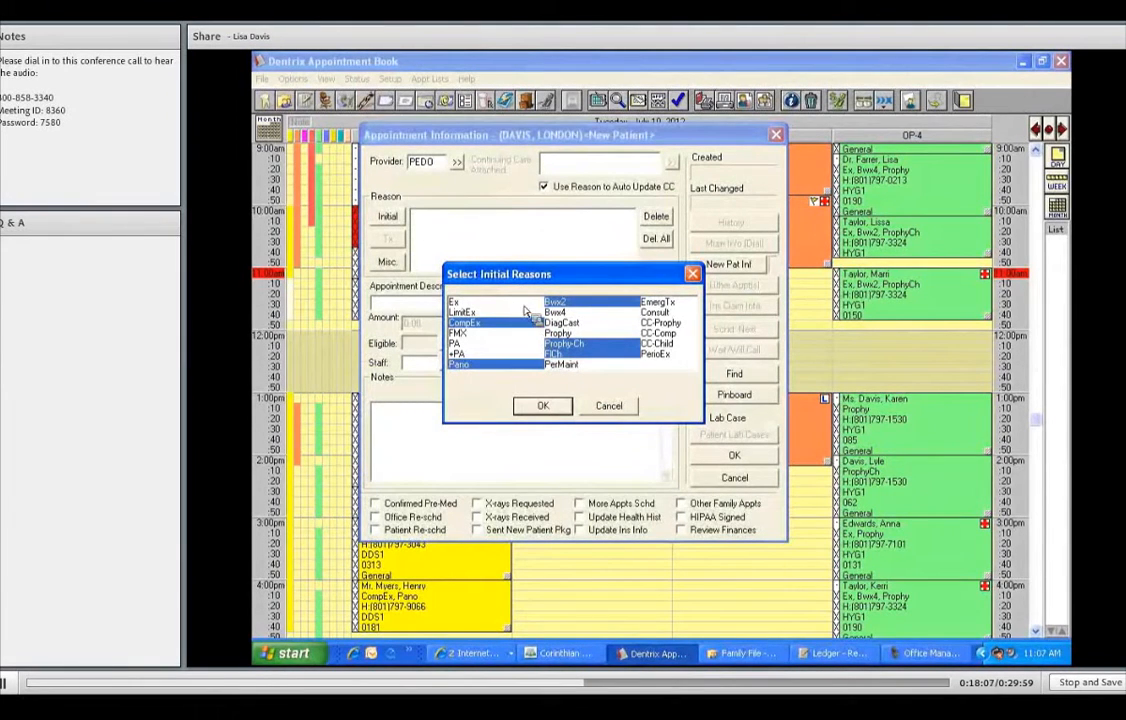
key("Return")
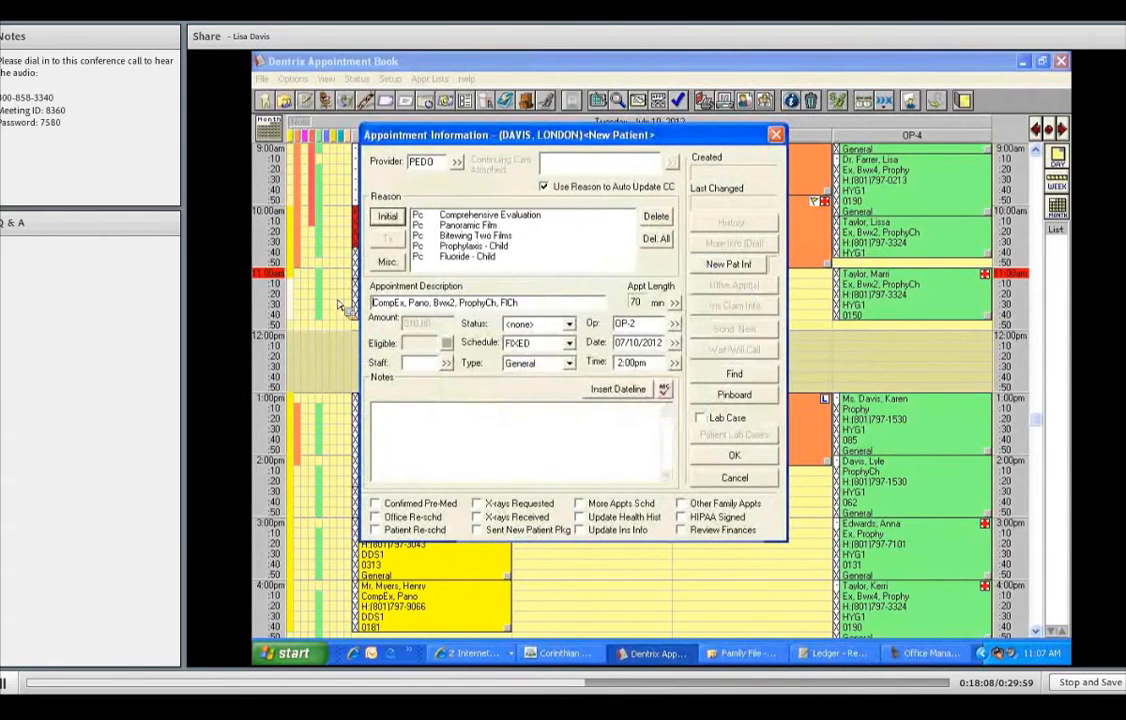
type("NP CHILD AGE")
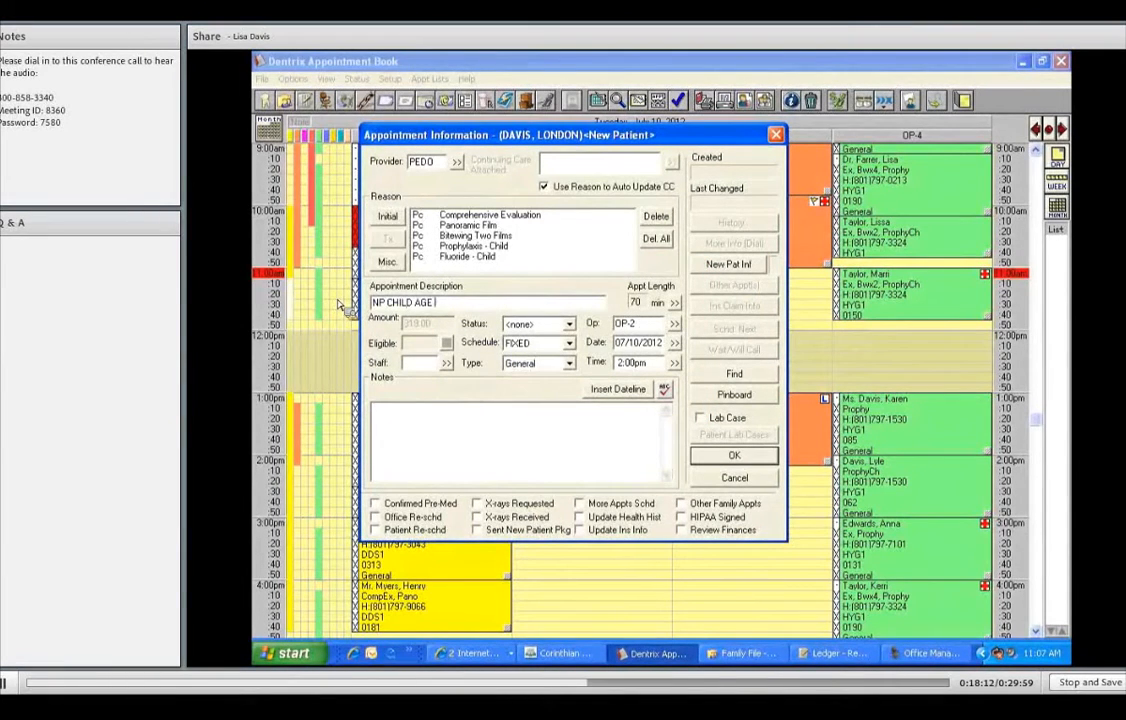
type(" 10")
- Cut the time pattern from 70 to 40 minutes, with a slash as the first unit
left_click(675, 303)
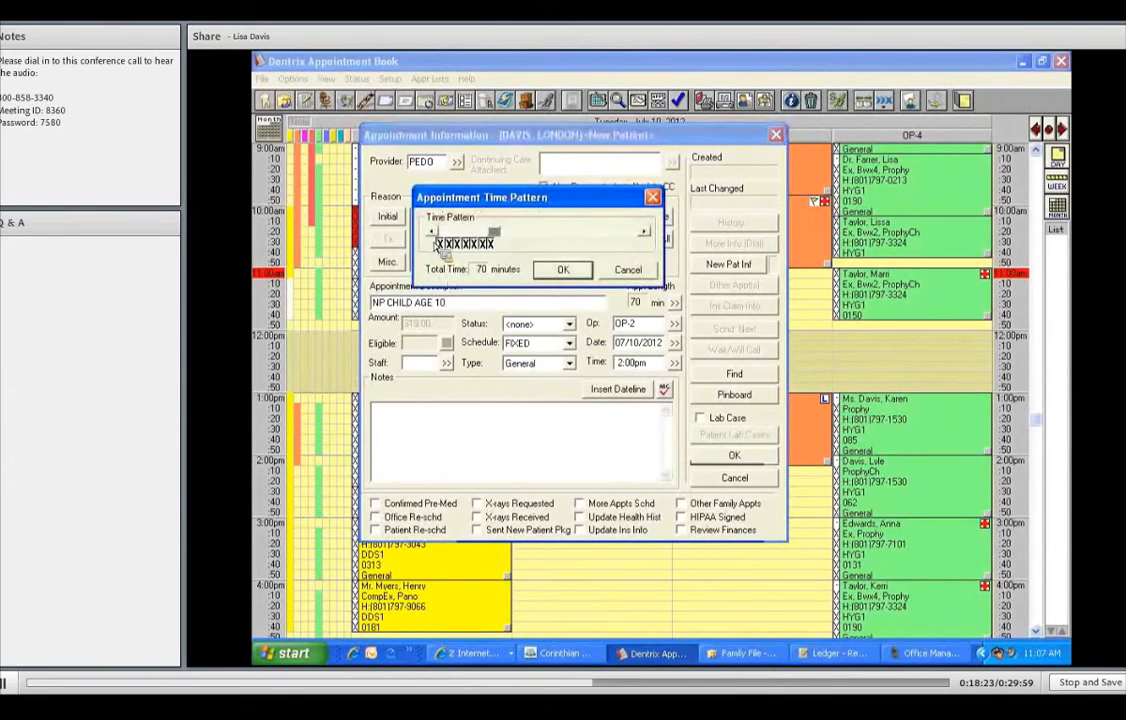
left_click(434, 234)
left_click(434, 234)
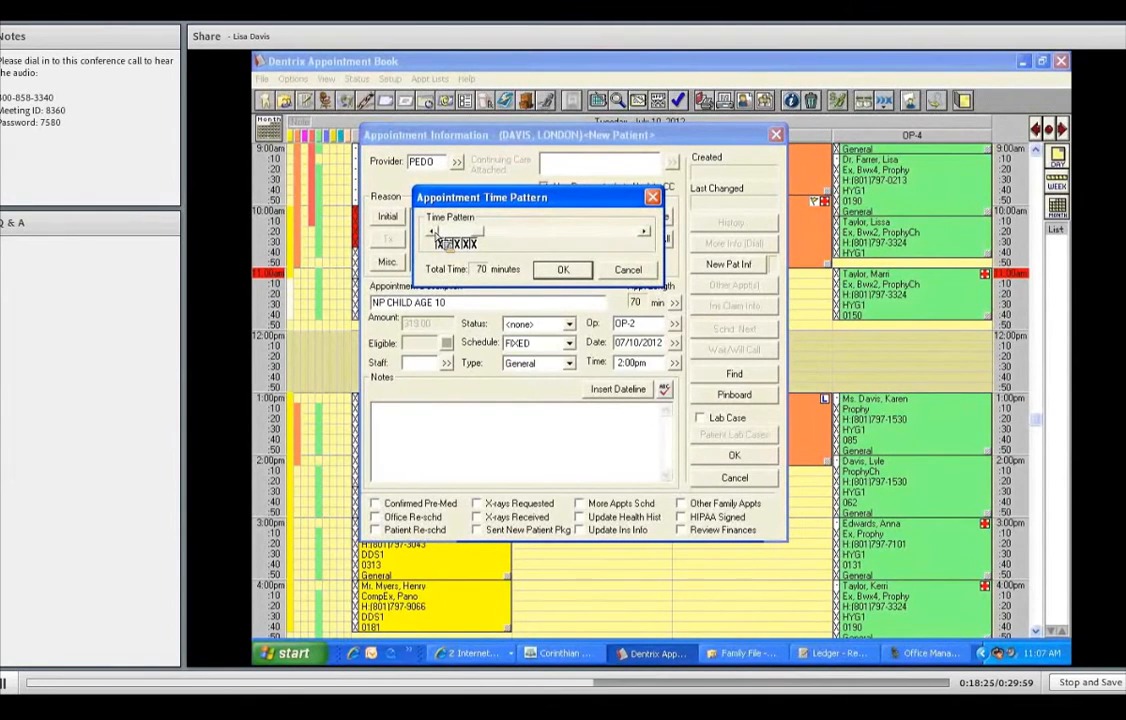
left_click(433, 233)
left_click(433, 233)
left_click(433, 233)
left_click(433, 233)
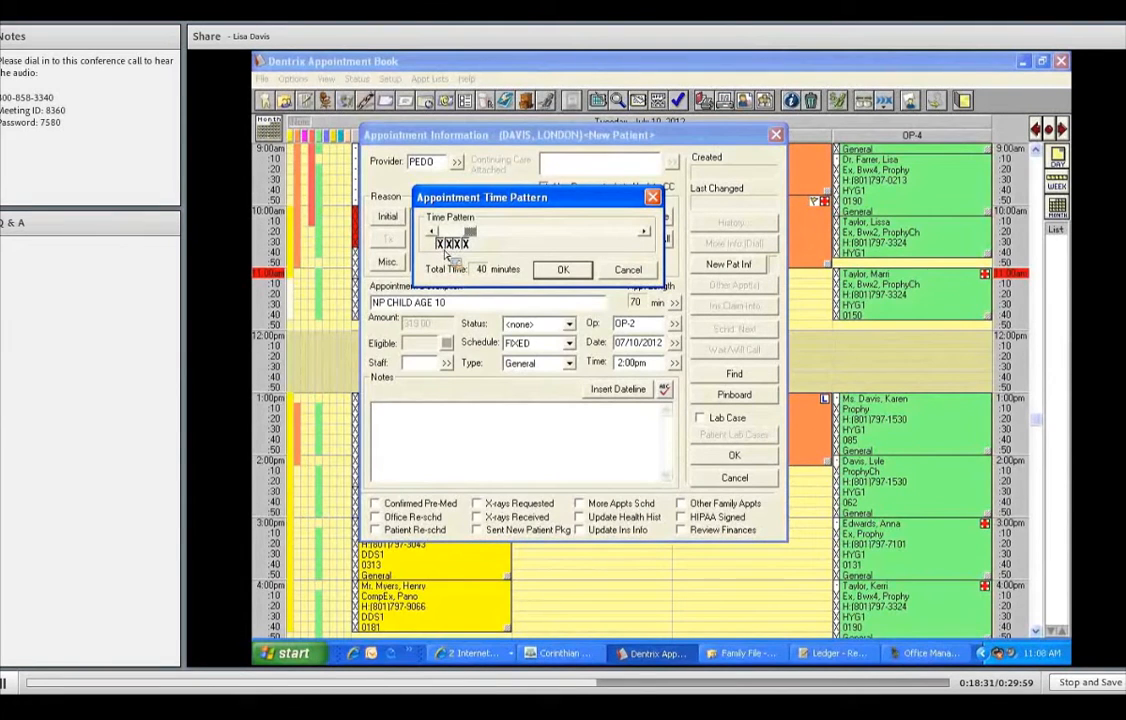
left_click(444, 248)
left_click(564, 270)
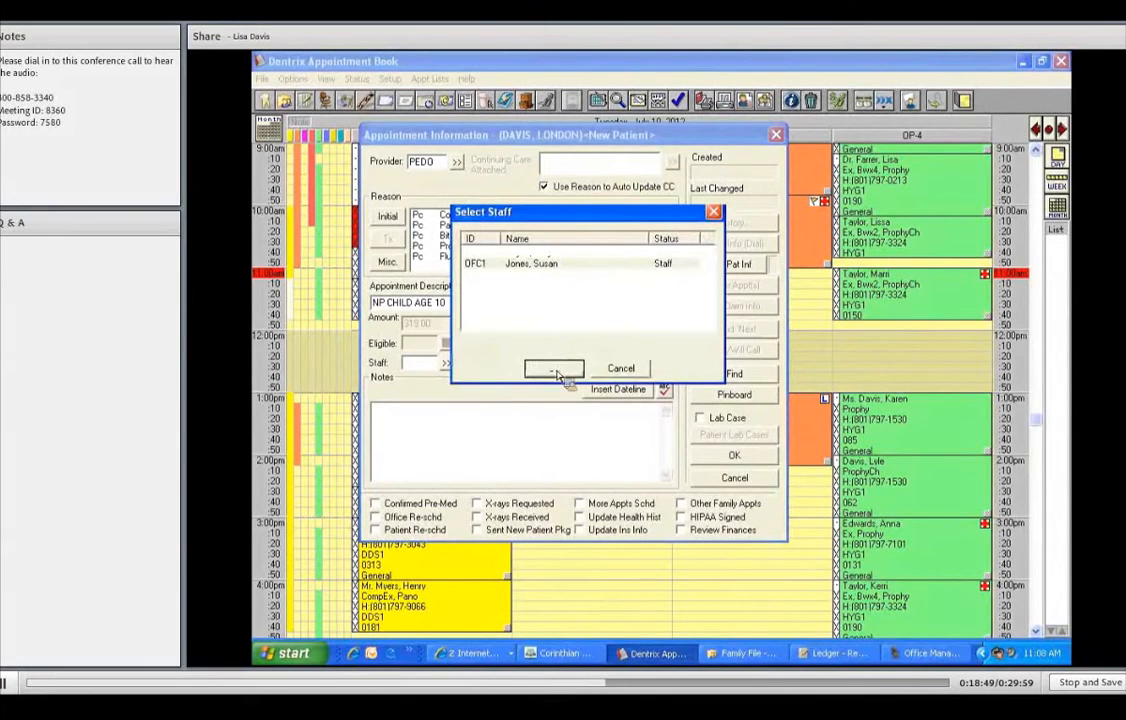
- Assign OFC1 as scheduling staff and set the appointment status to FIRM
left_click(553, 369)
left_click(569, 325)
left_click(556, 345)
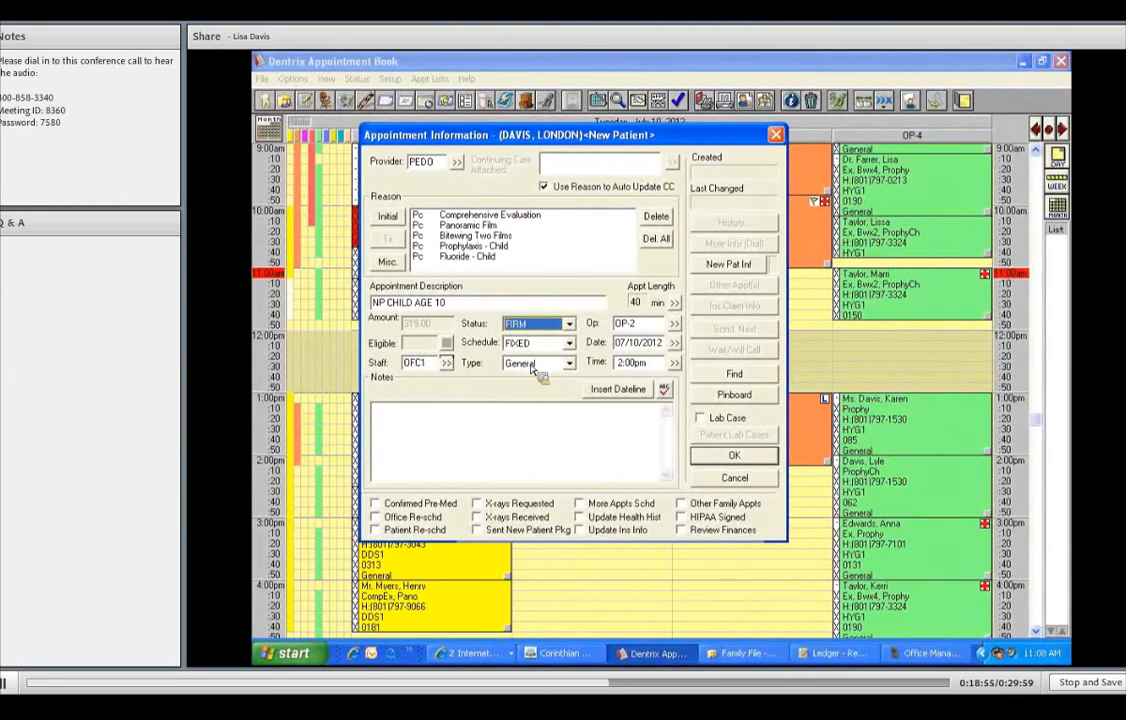
- Add a dated note attaching the child to the mother's family and saying to call mom's cell, then save
left_click(628, 390)
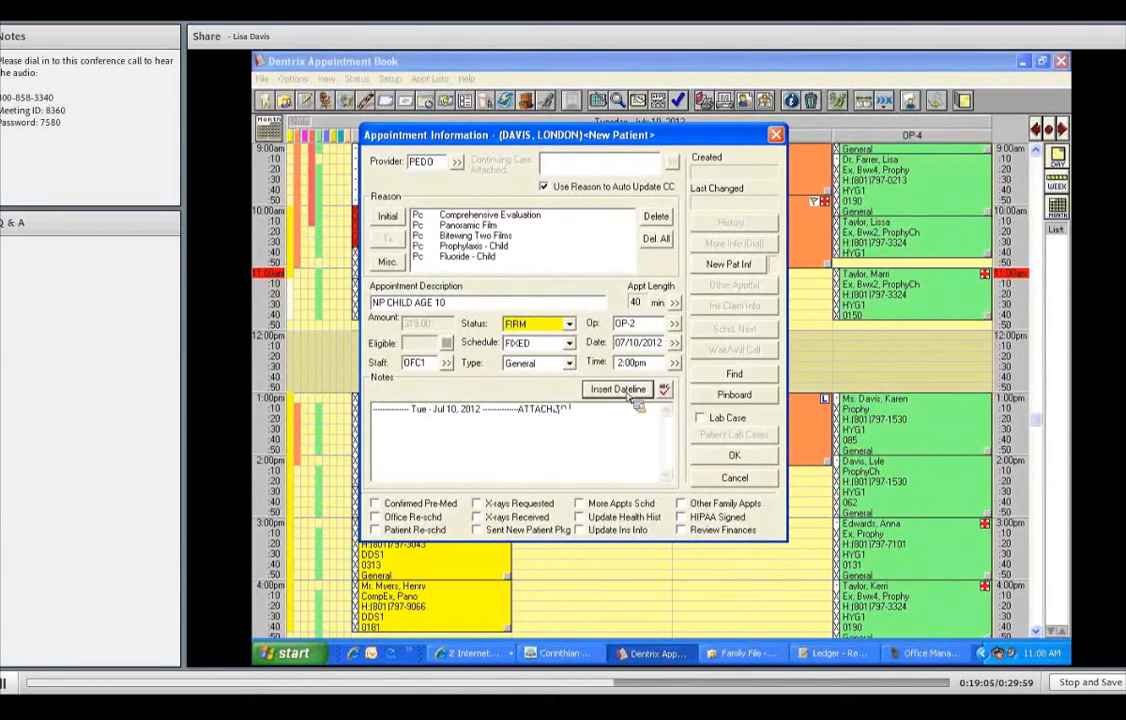
type(" FAM")
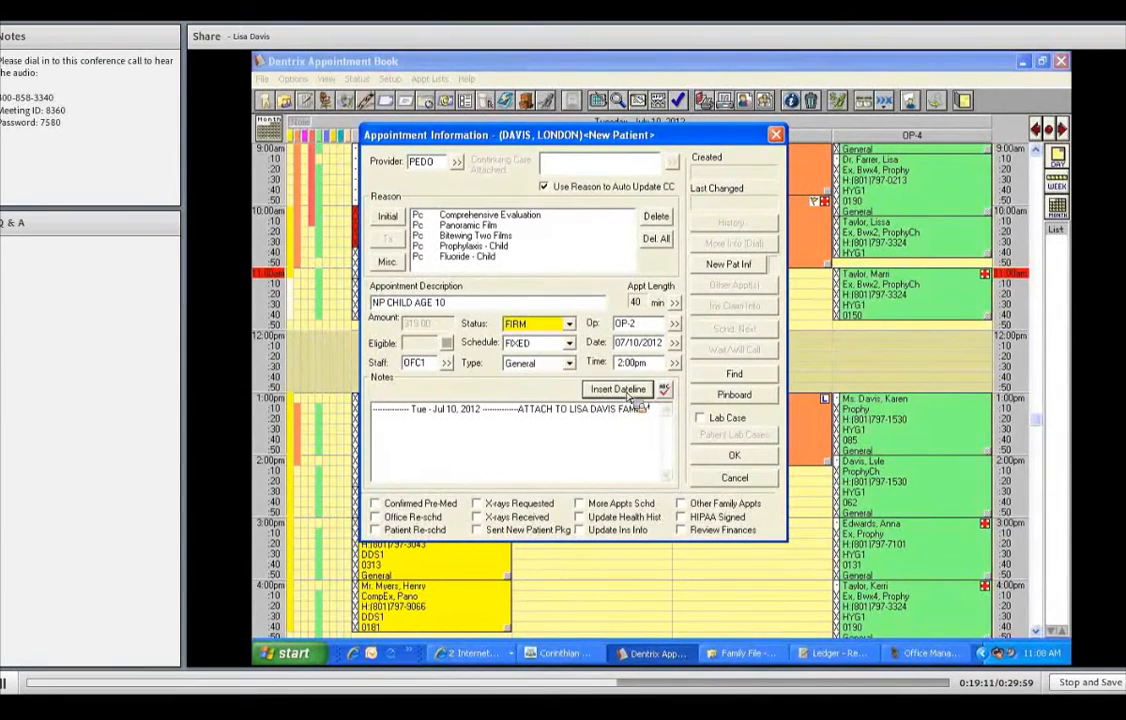
key("Return")
type("MOM HAS THE PHON")
key("BackSpace")
key("BackSpace")
key("BackSpace")
key("BackSpace")
key("BackSpace")
key("BackSpace")
key("BackSpace")
key("BackSpace")
key("BackSpace")
key("BackSpace")
key("BackSpace")
key("BackSpace")
key("BackSpace")
key("BackSpace")
key("BackSpace")
key("BackSpace")
key("BackSpace")
type("CALL ")
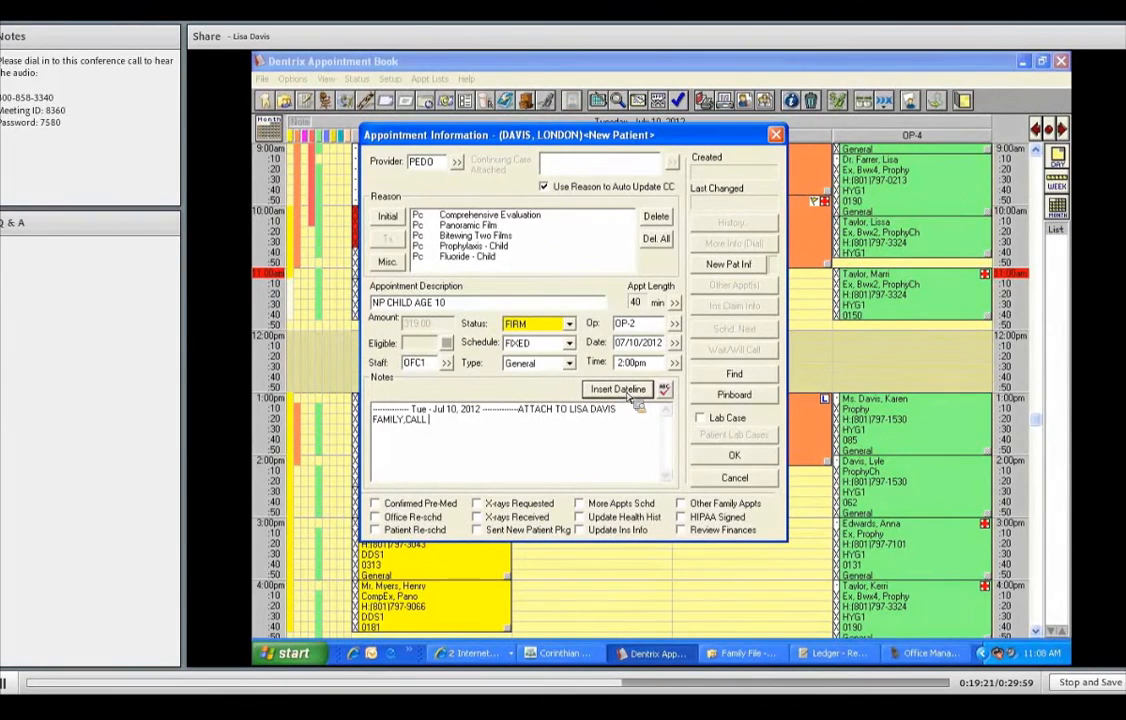
type("MOM ON HER CELL")
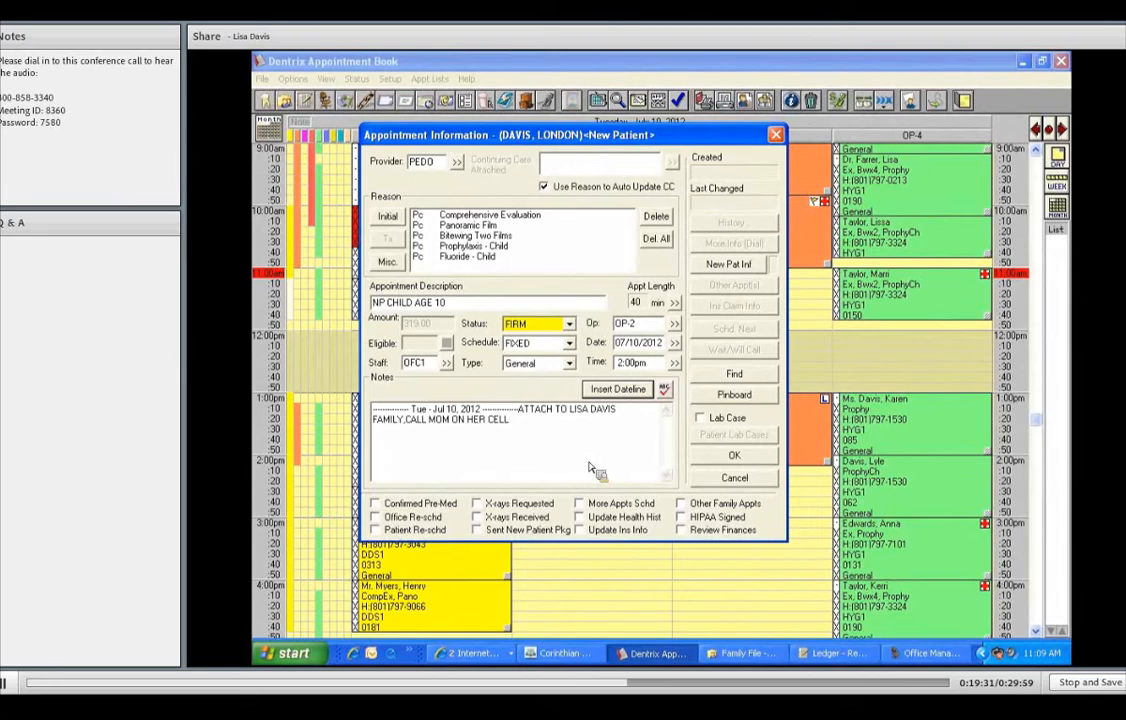
key("Return")
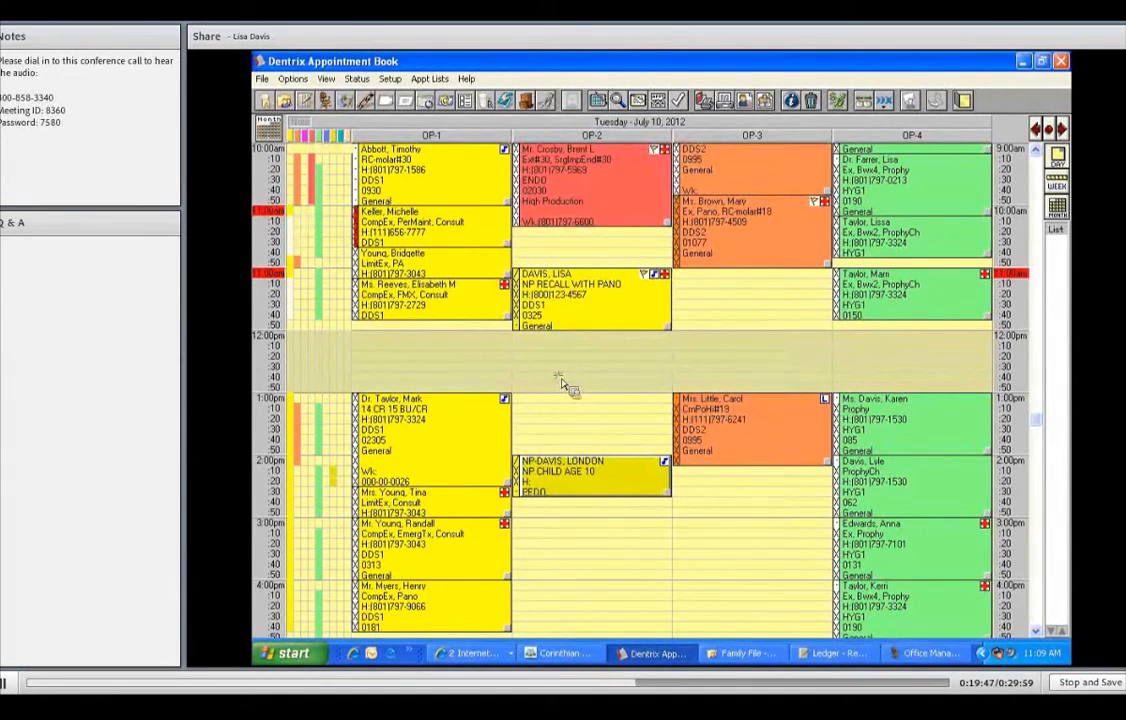
- Create a new patient with the child's last and first names, with the mother as referral
scroll(563, 385, "down", 2)
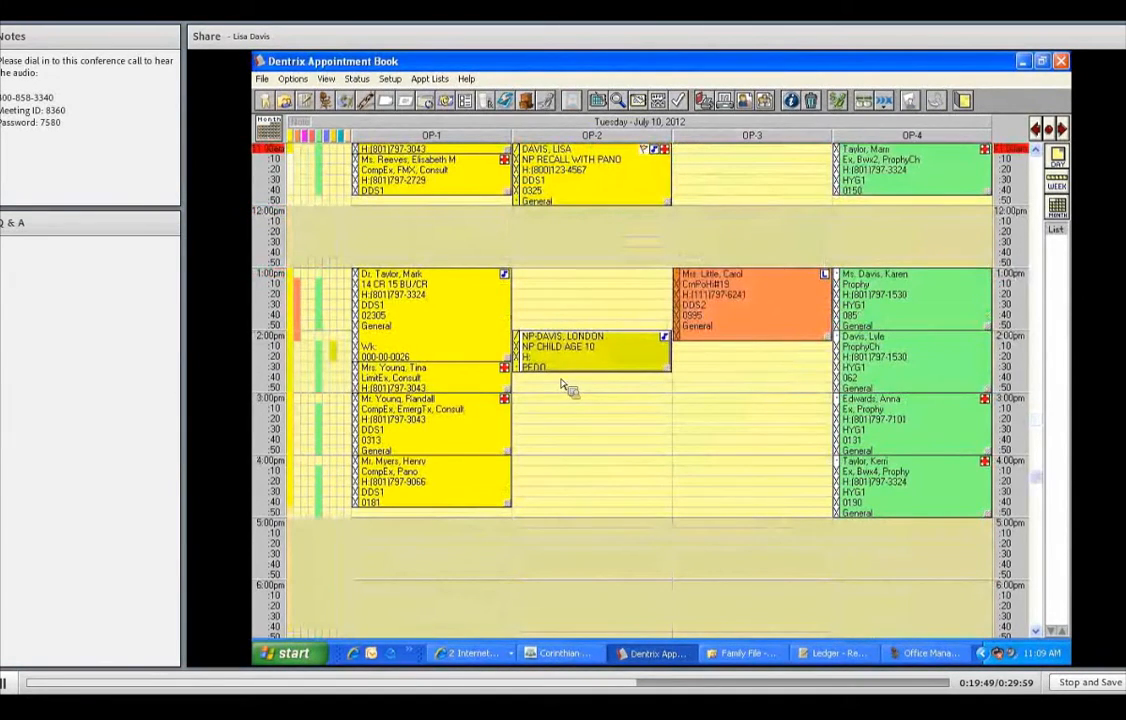
left_click(347, 417)
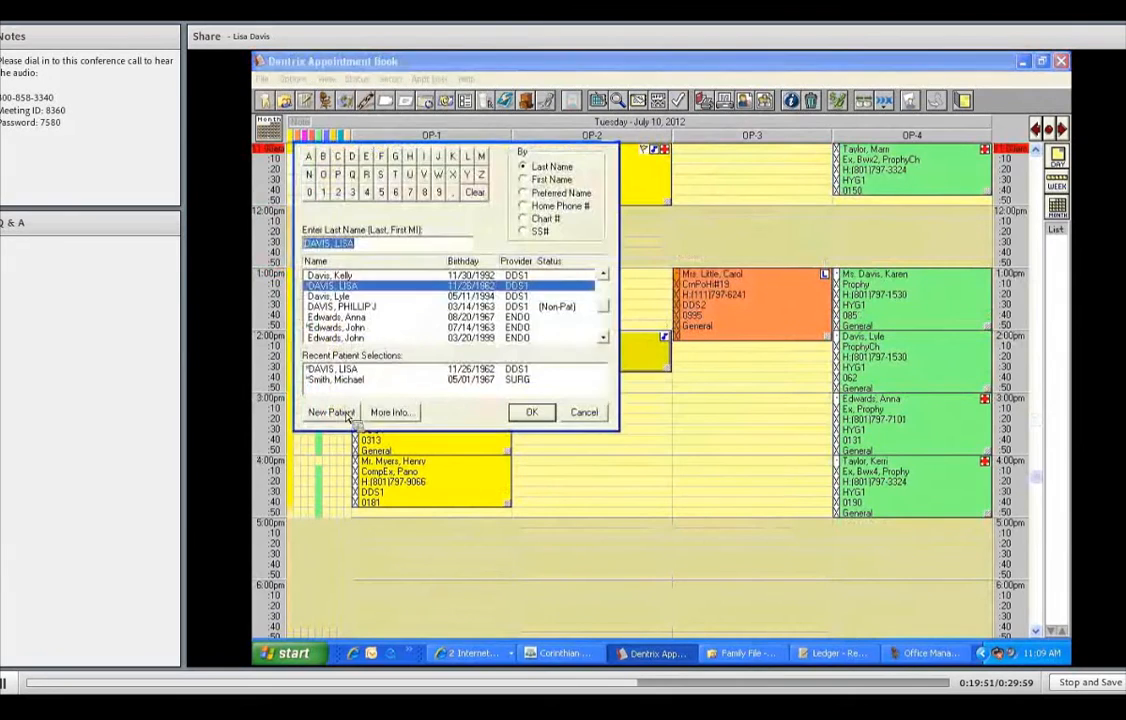
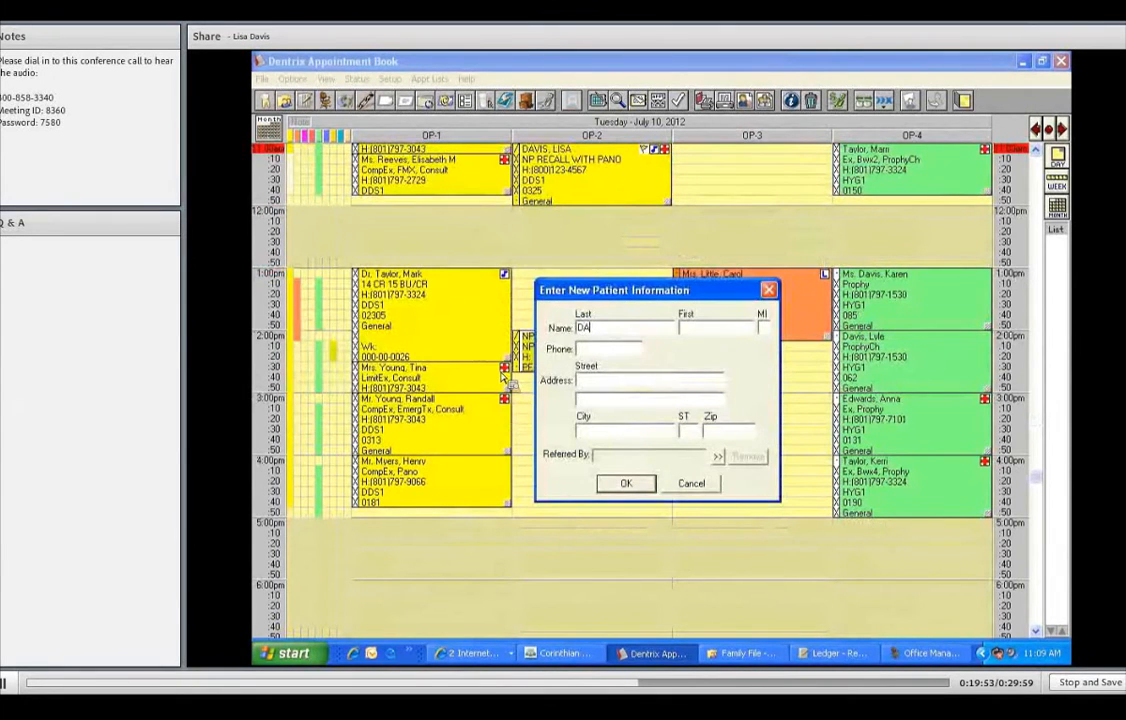
key("Tab")
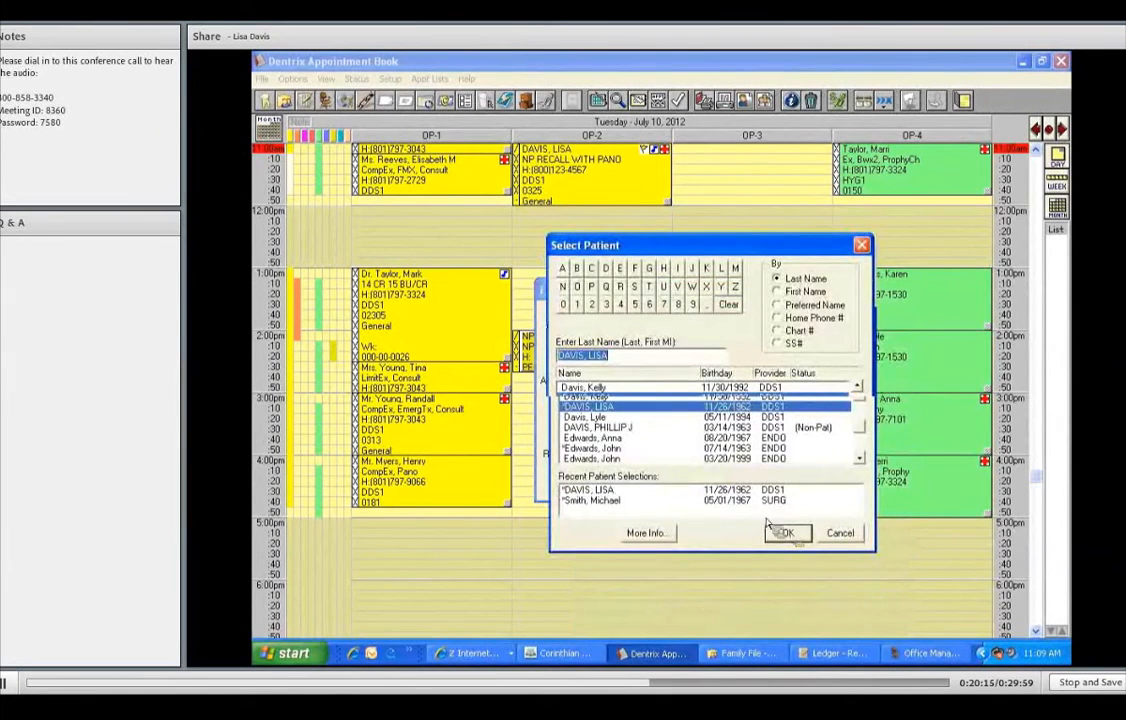
double_click(641, 492)
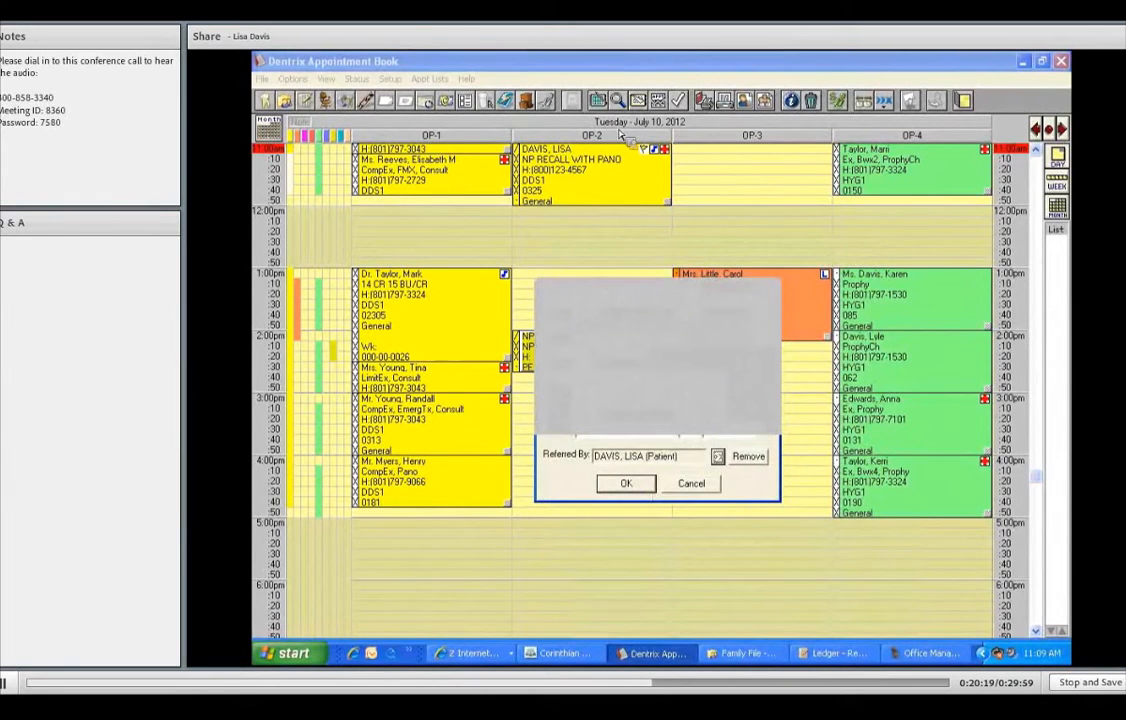
key("Return")
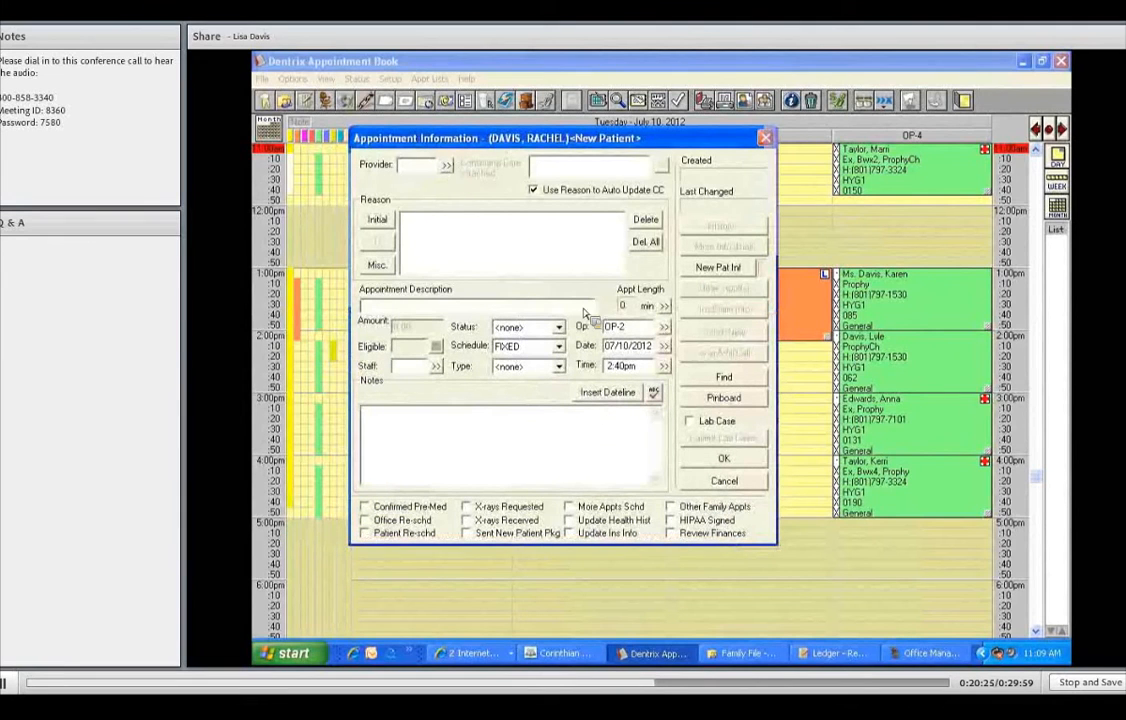
- Set provider PEDO, add CompEx, Pano, Bwx4 and Prophy, and describe it 'NP CHILD AGE 16 BRACES'
left_click(550, 325)
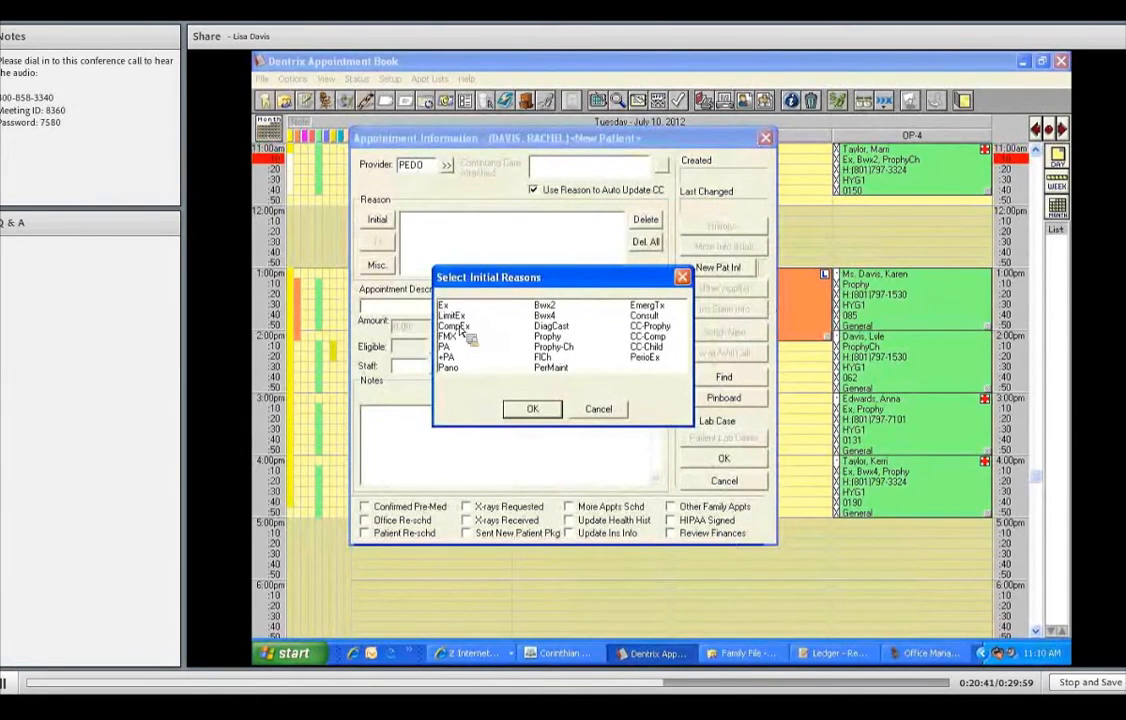
left_click(455, 326)
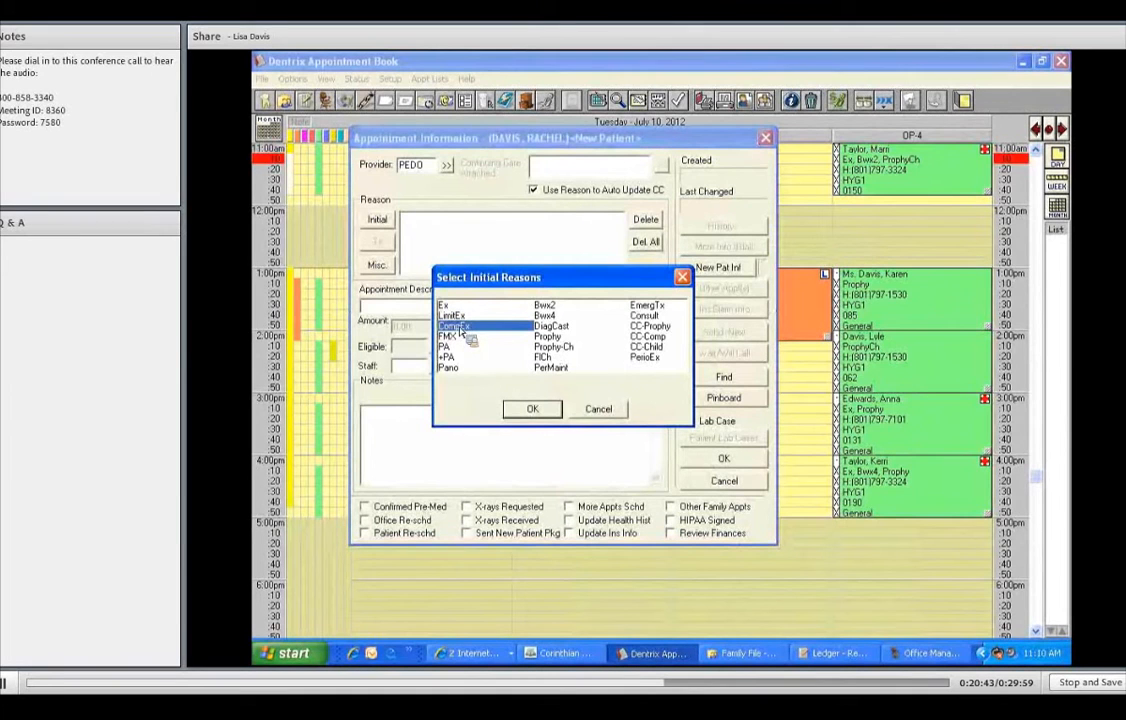
left_click(452, 368)
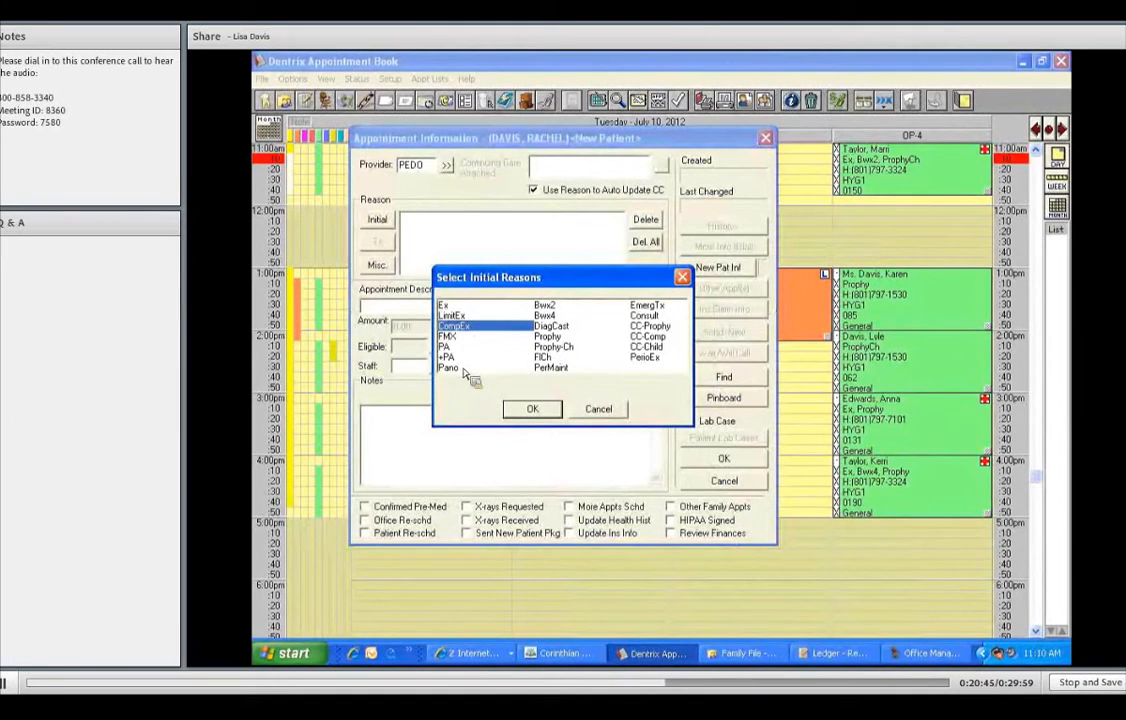
left_click(545, 316)
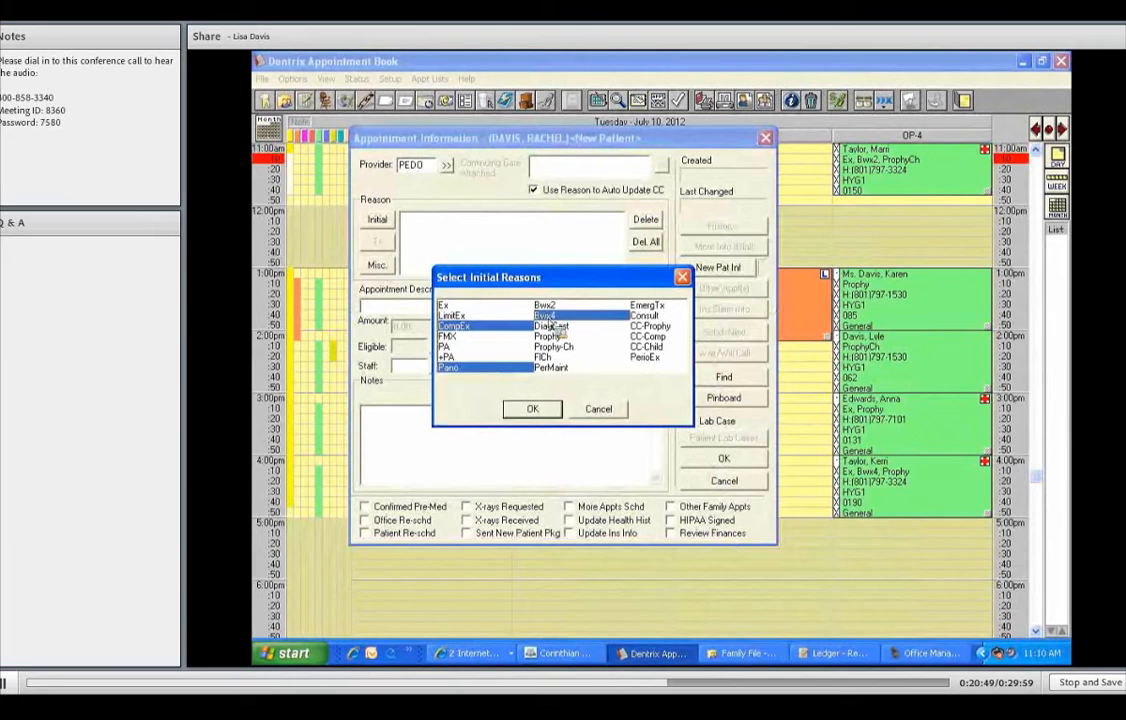
left_click(548, 337)
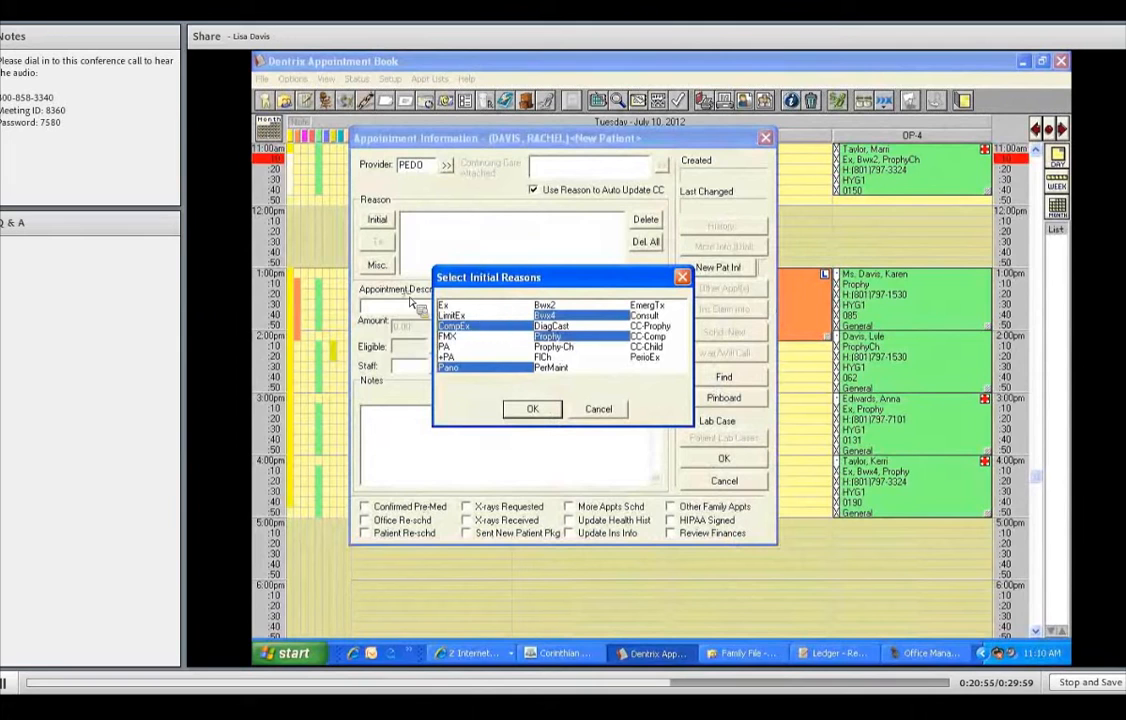
key("Return")
key("BackSpace")
type("CHILD AGE 16 BRACES")
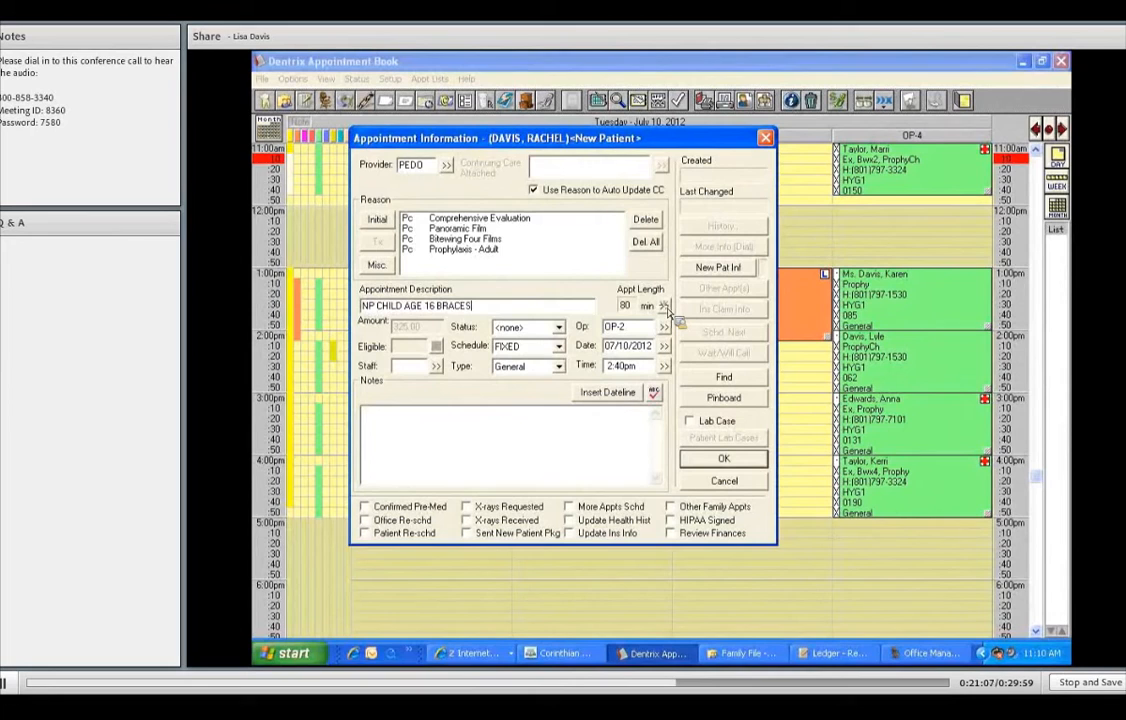
- Adjust the time pattern to 70 minutes with a leading slash and the last unit removed
left_click(425, 237)
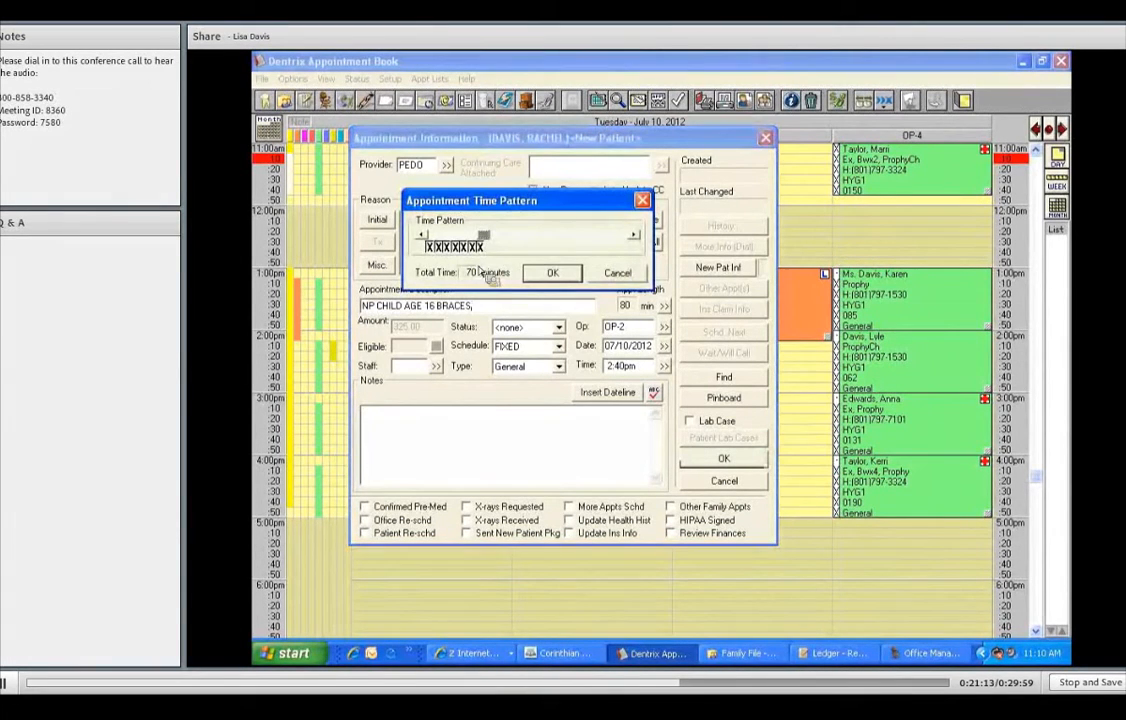
left_click(432, 248)
left_click(483, 249)
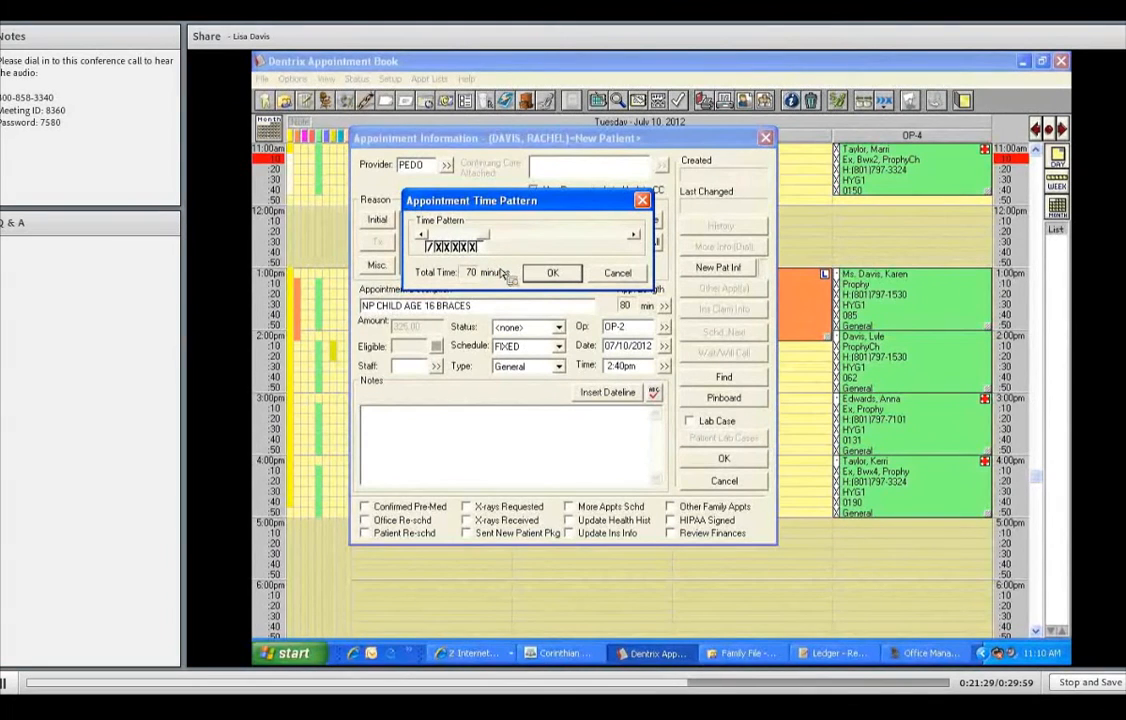
left_click(550, 279)
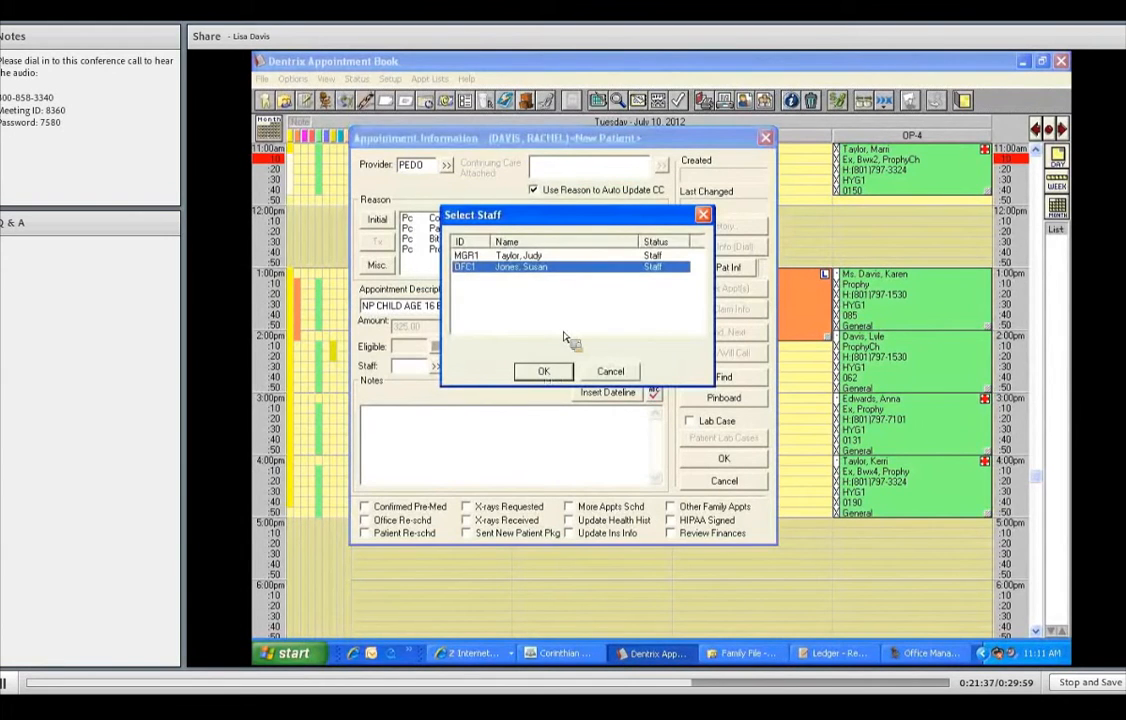
- Keep OFC1 as scheduling staff and set the appointment status to FIRM
key("Return")
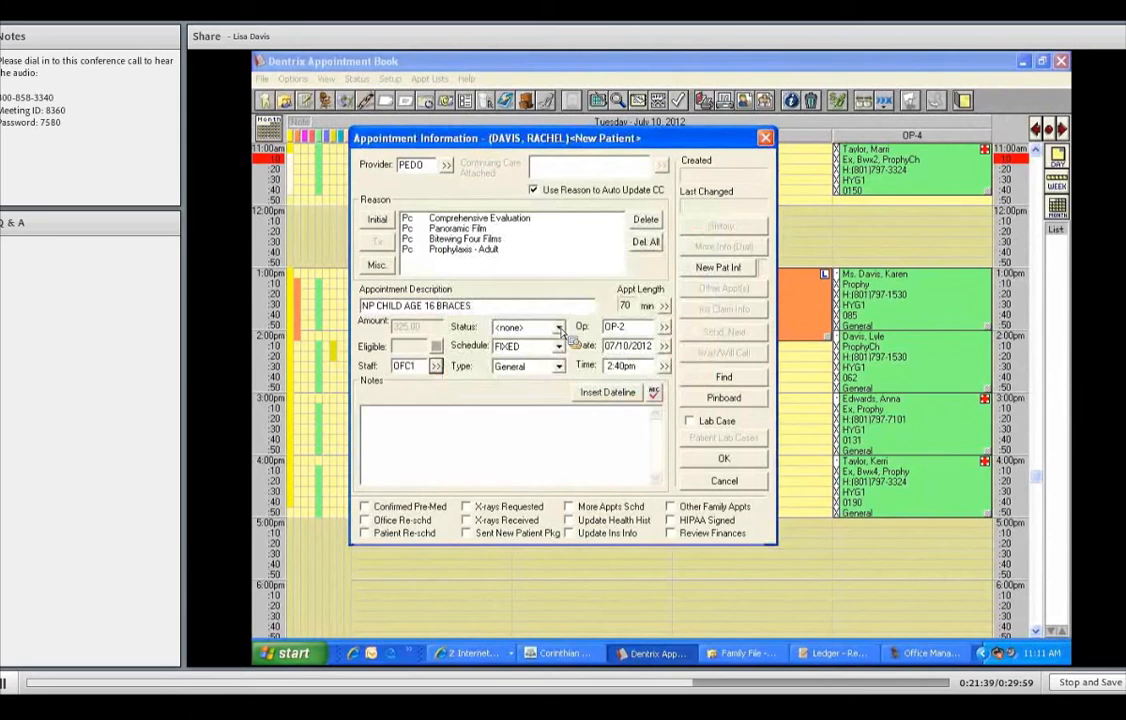
left_click(558, 327)
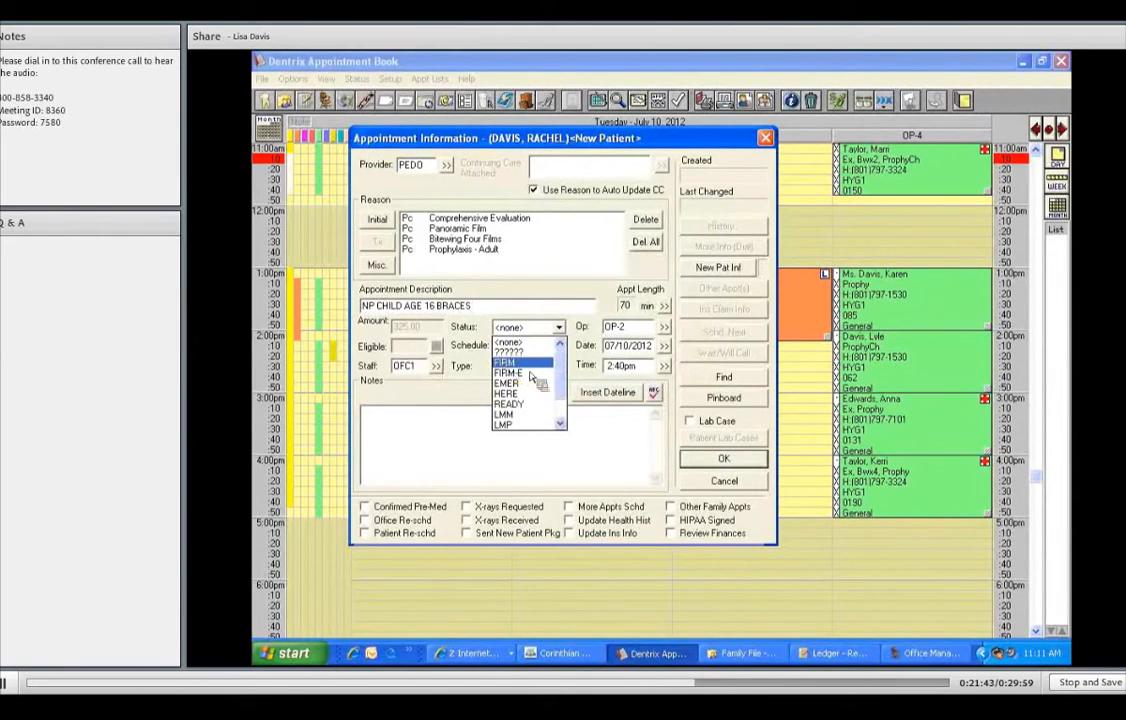
left_click(506, 363)
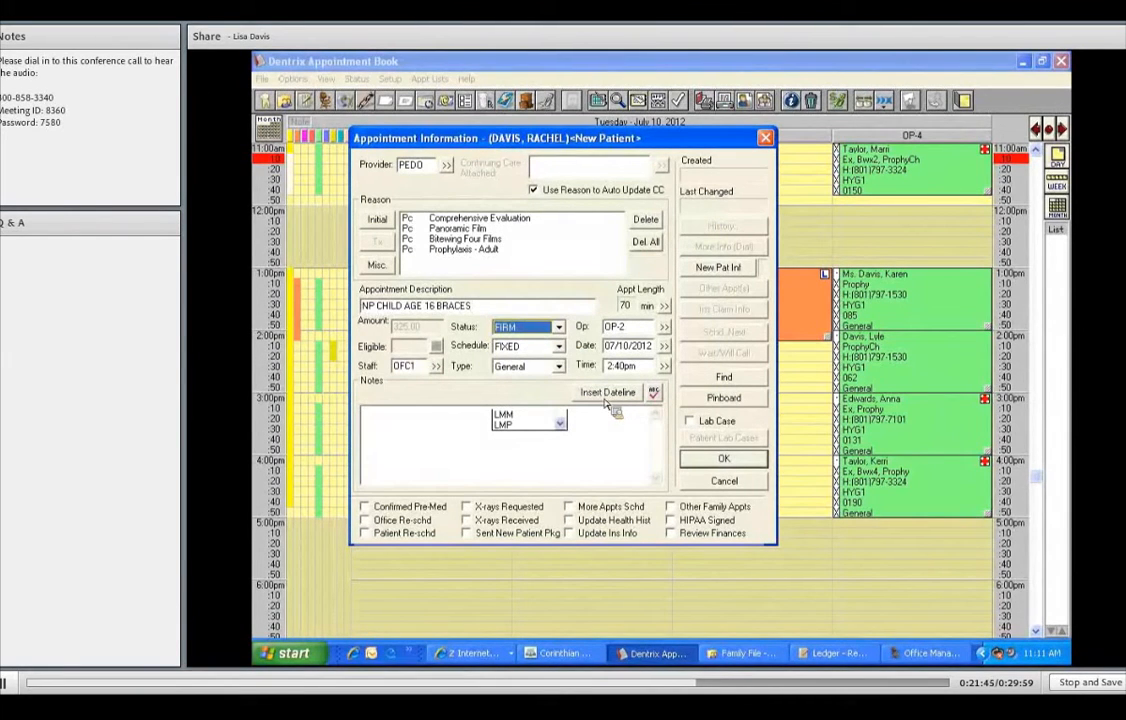
- Add a dated note attaching the appointment to the existing family and save it
left_click(606, 398)
type("ATT")
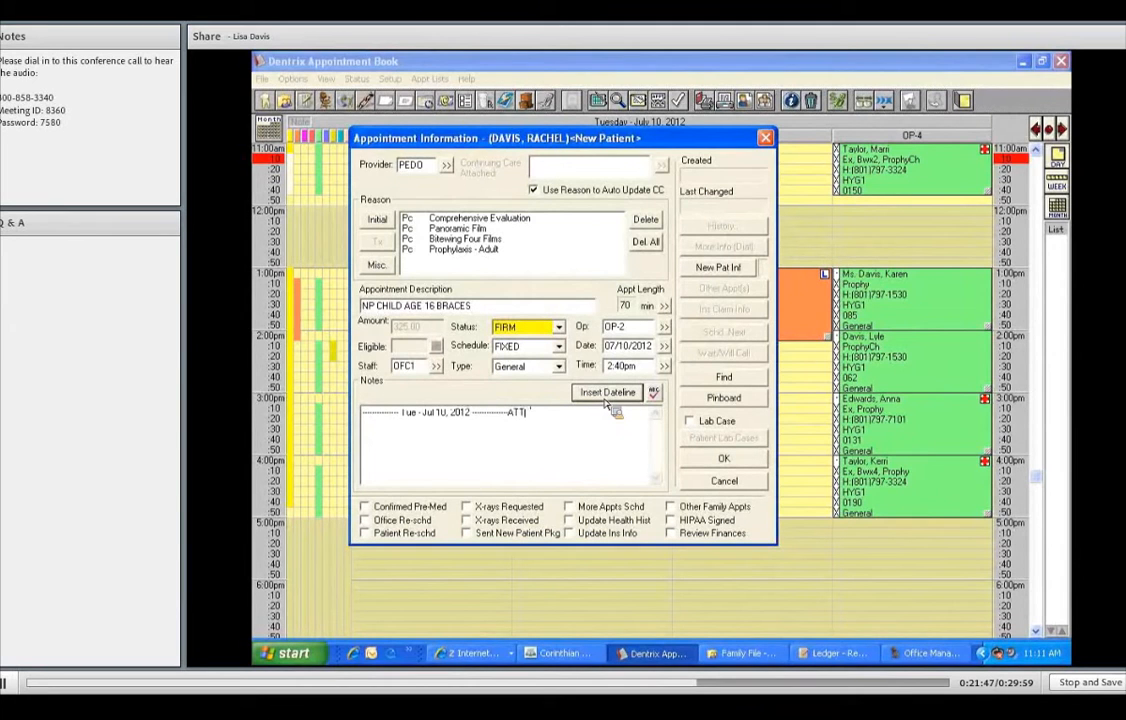
type("ACHE TO")
key("BackSpace")
key("BackSpace")
key("BackSpace")
key("BackSpace")
left_click(725, 461)
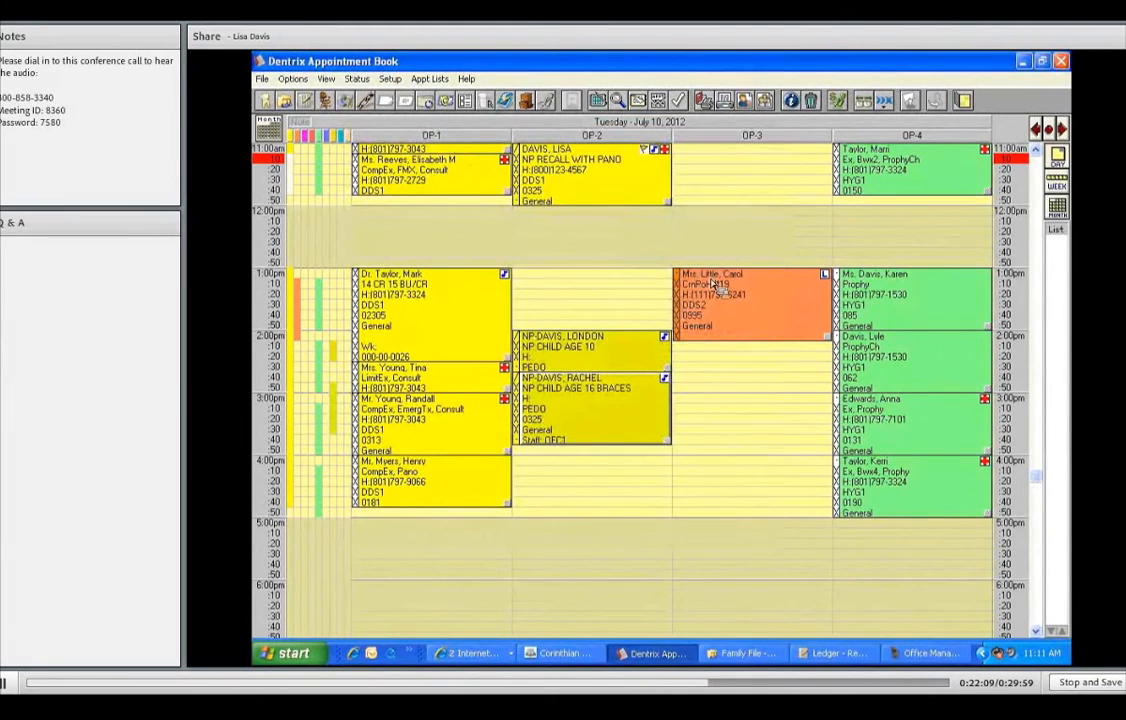
scroll(711, 286, "up", 4)
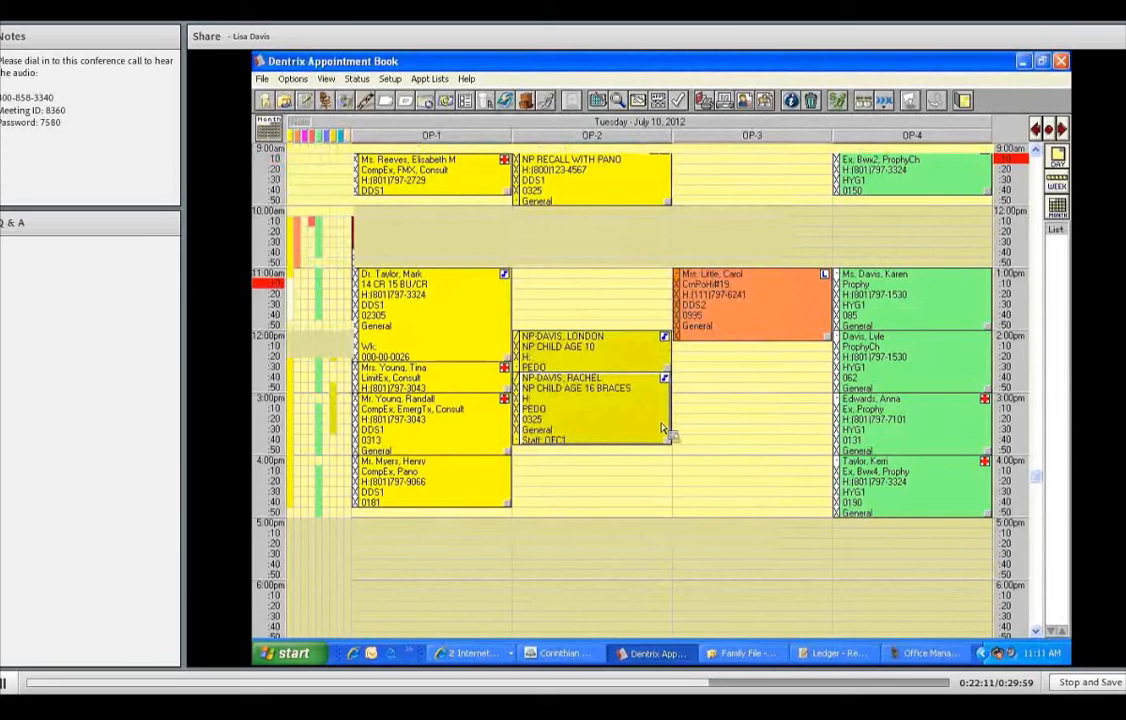
scroll(650, 463, "up", 2)
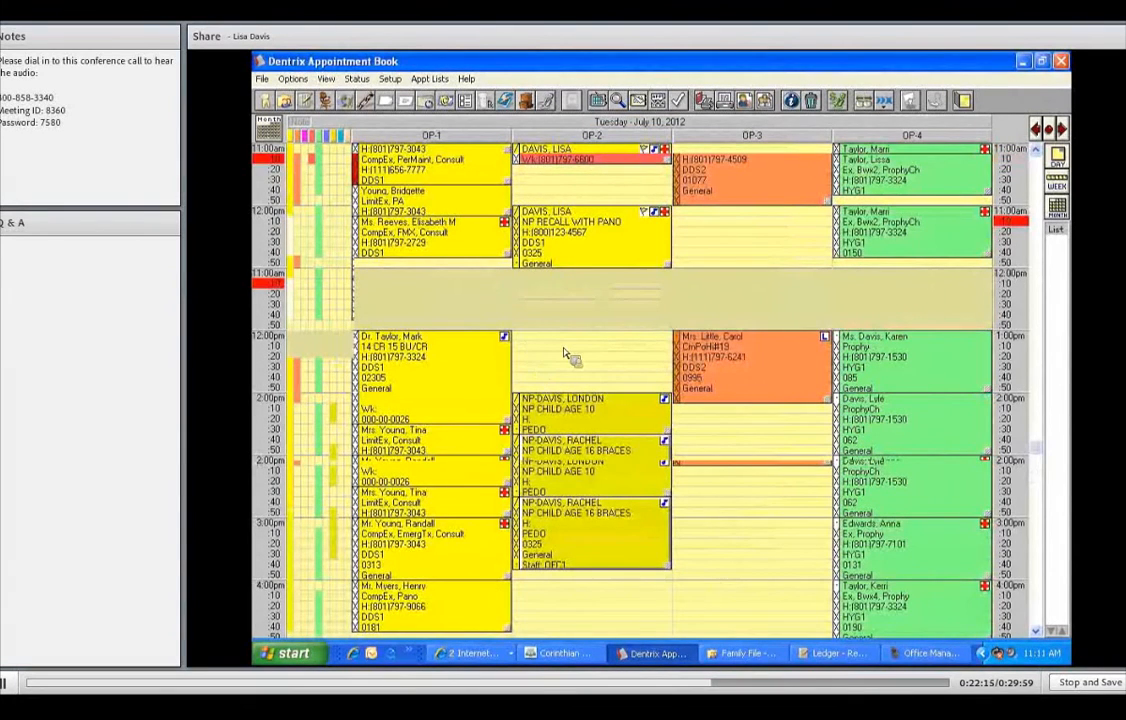
scroll(530, 340, "down", 2)
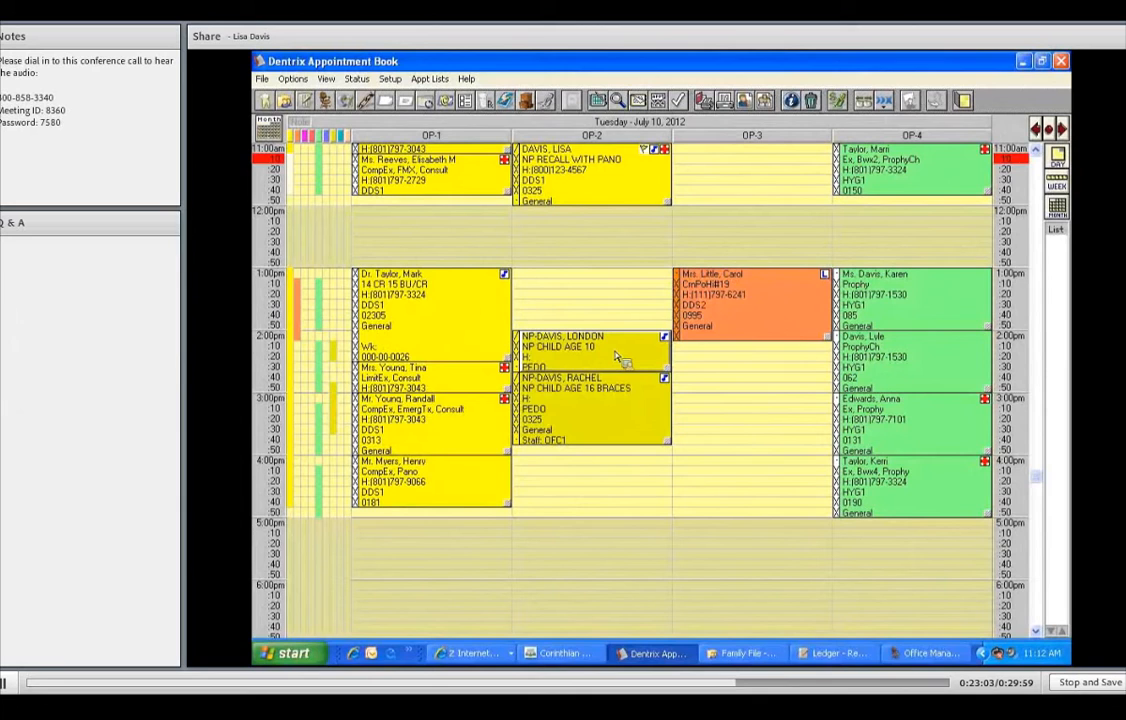
- Switch to the Family File and begin adding a new patient from the File menu
mouse_move(617, 357)
left_click(286, 102)
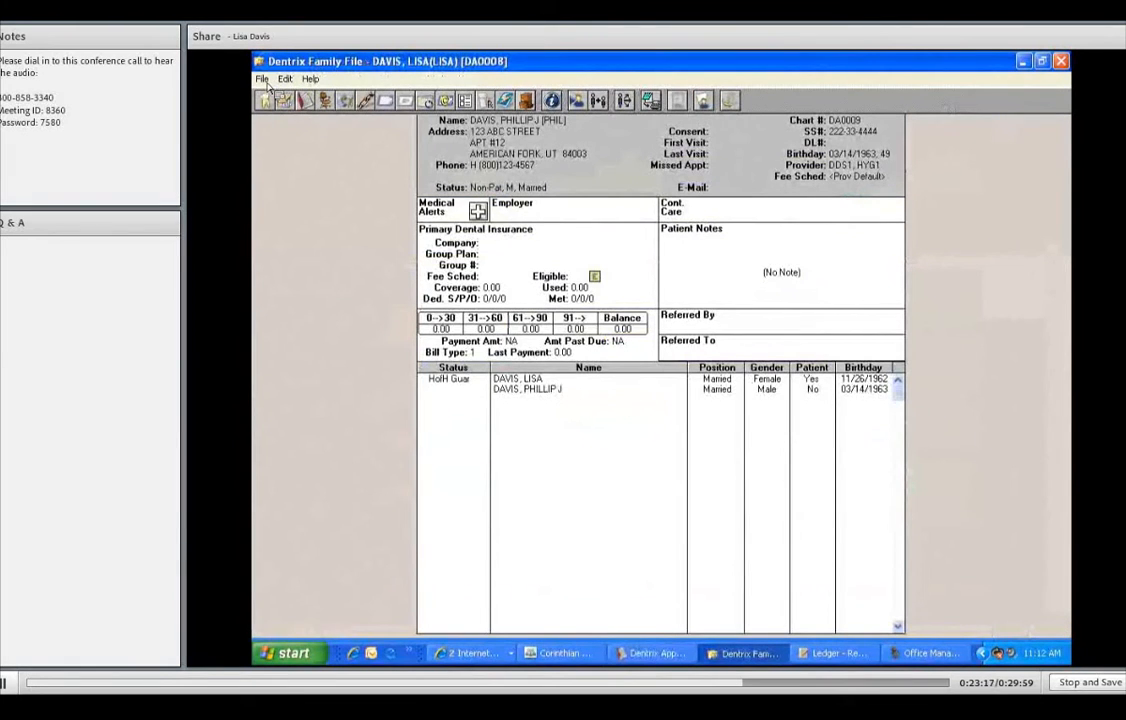
left_click(262, 79)
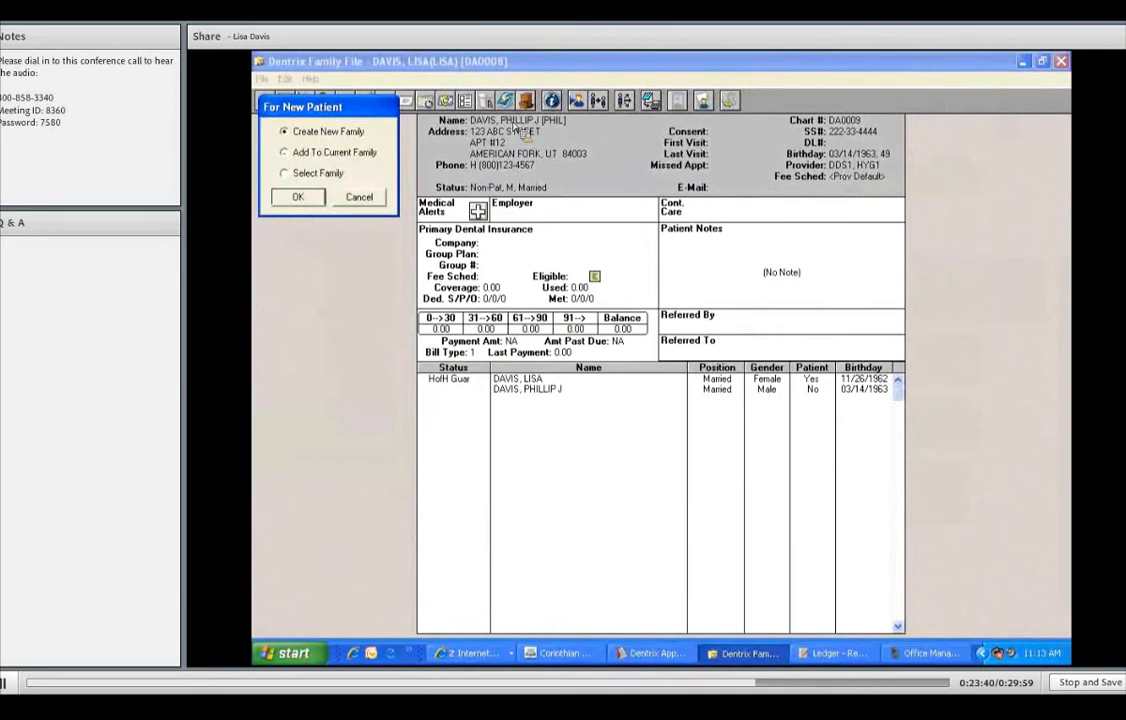
key("Return")
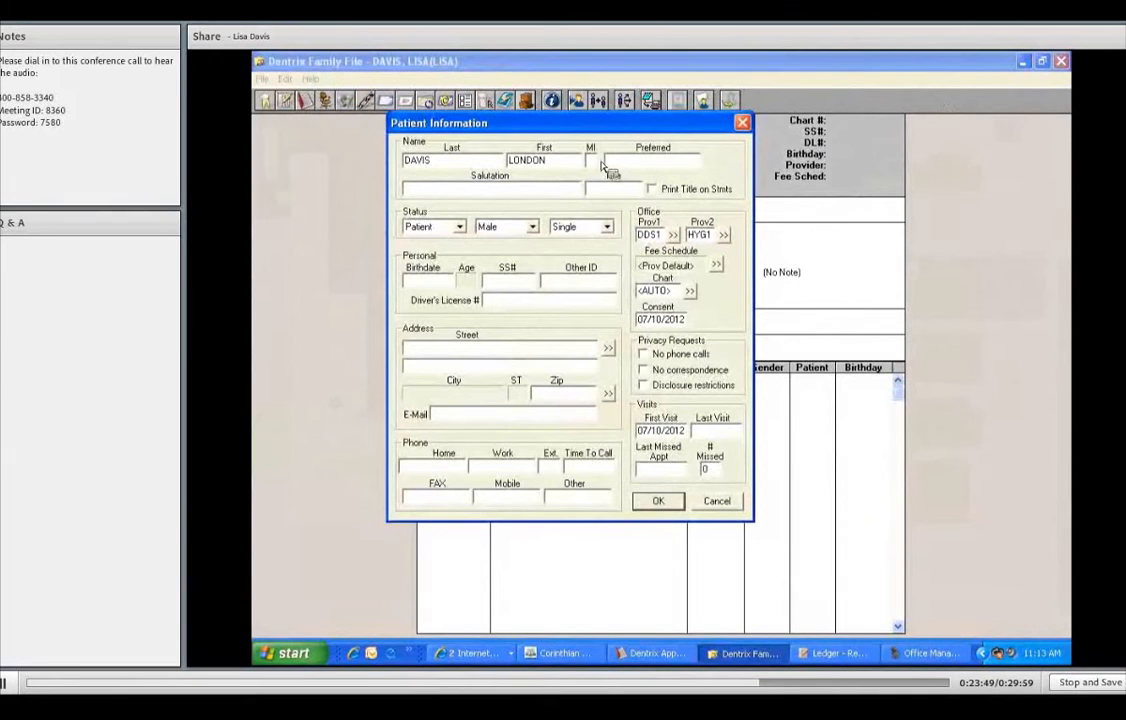
type("ONDON")
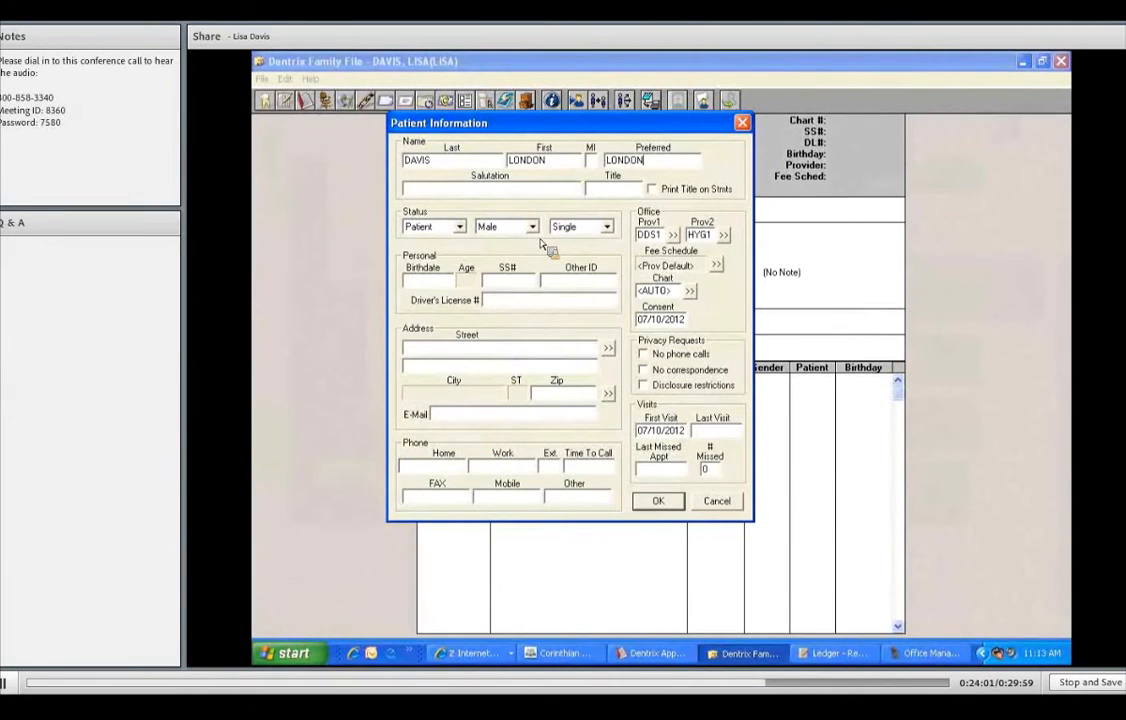
left_click(460, 227)
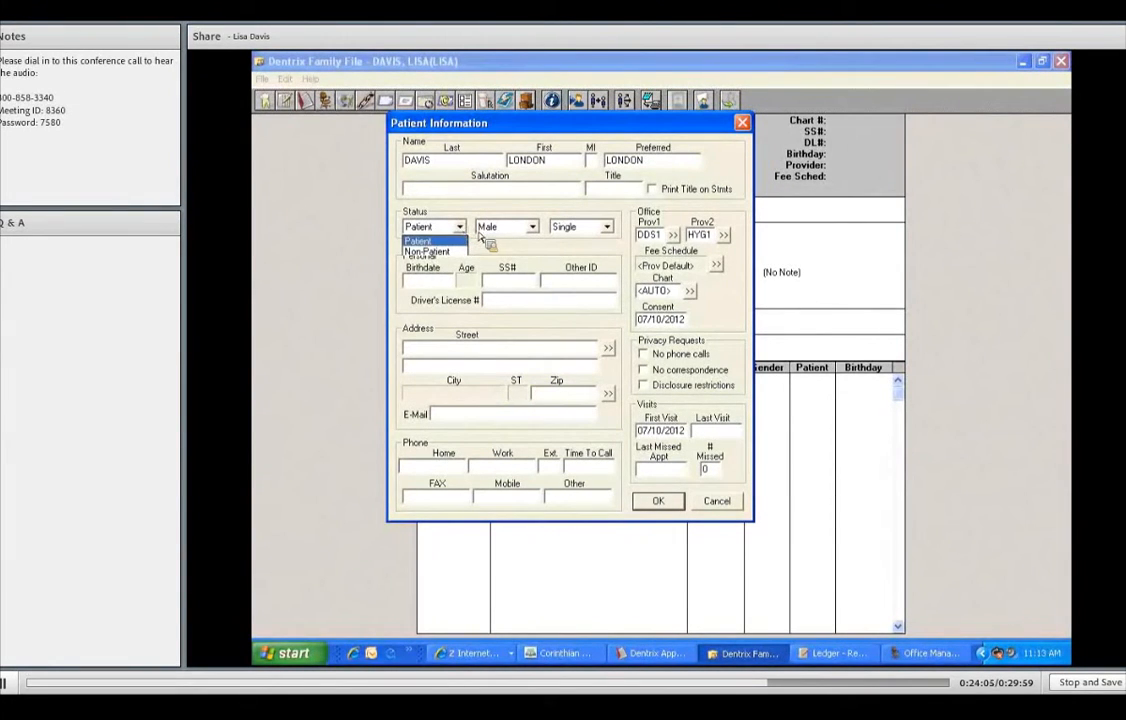
left_click(529, 229)
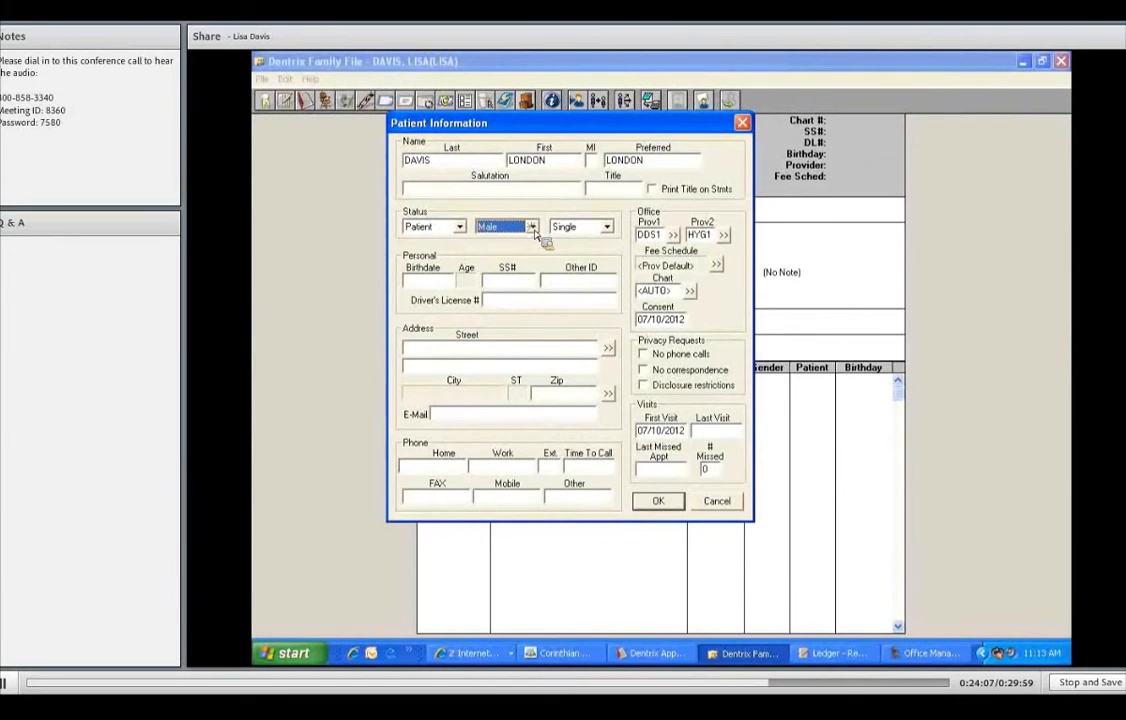
left_click(532, 227)
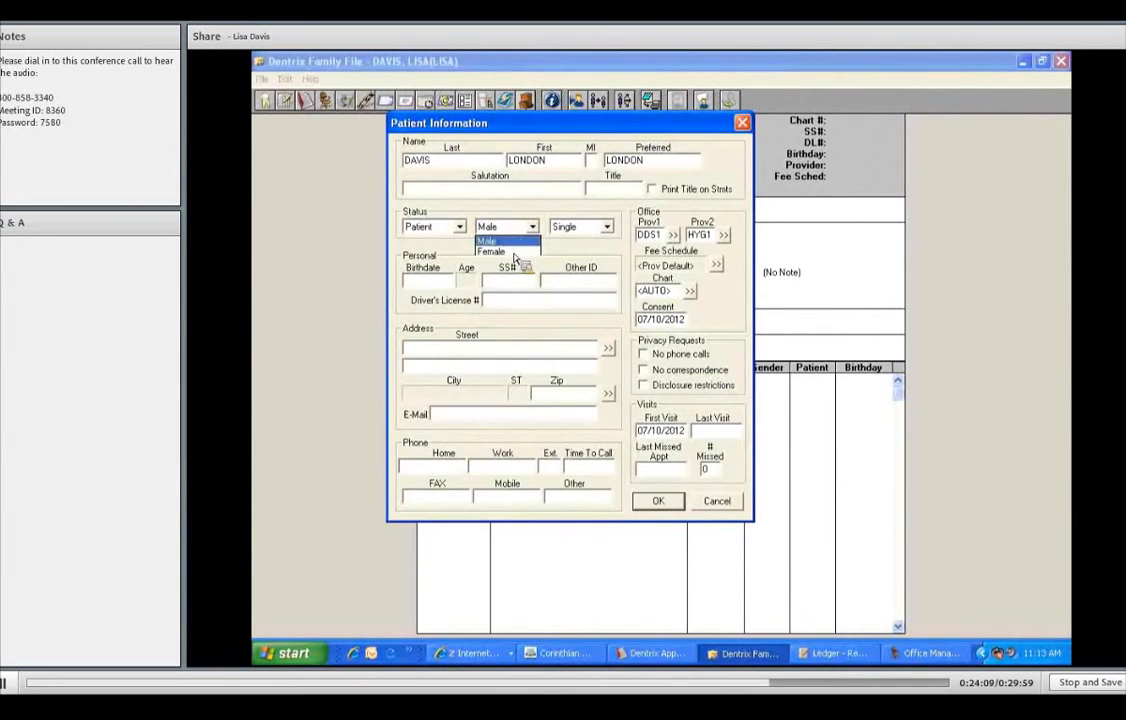
left_click(492, 252)
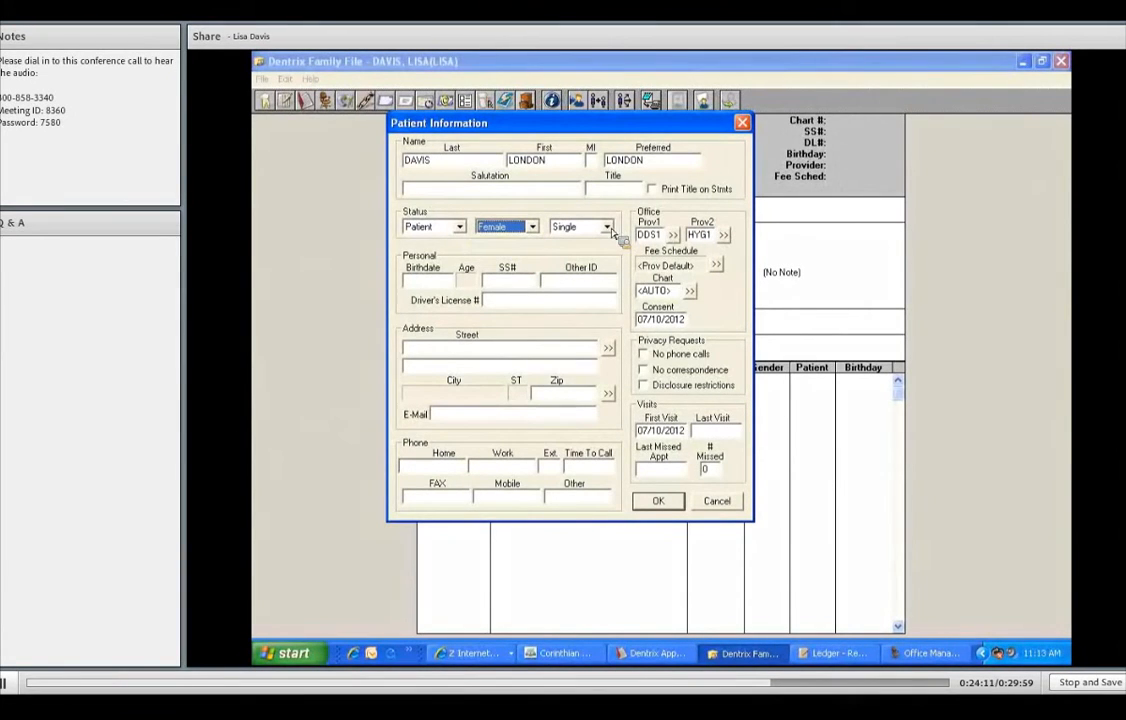
left_click(607, 227)
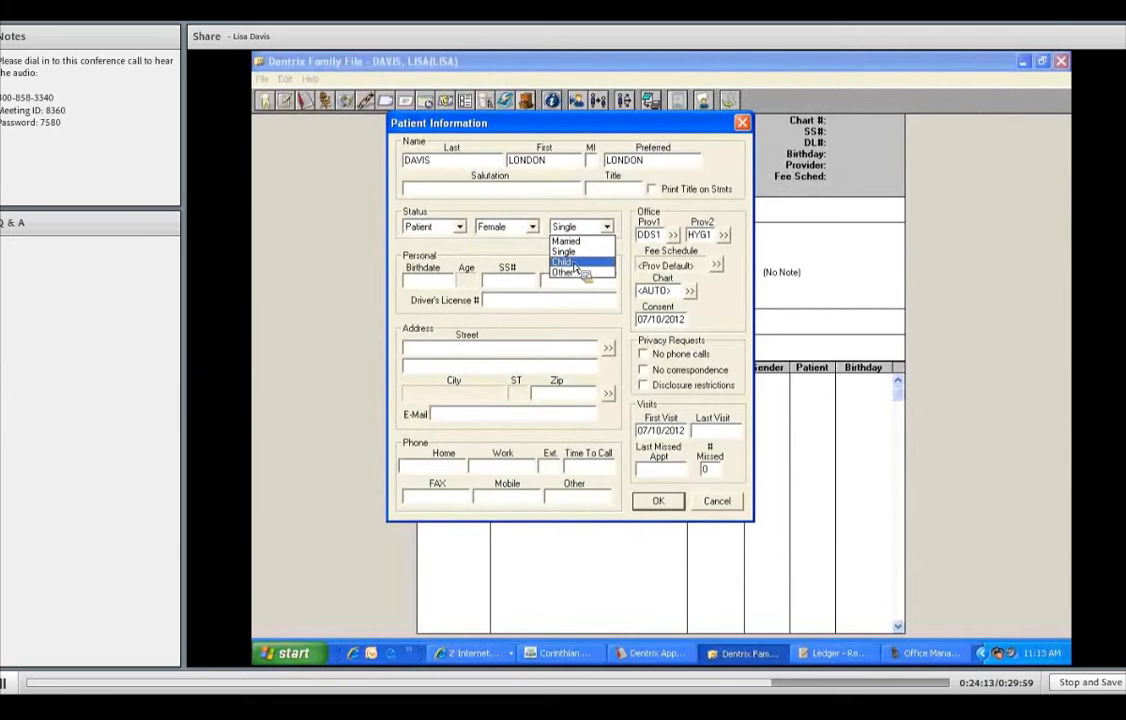
left_click(575, 264)
type("02122")
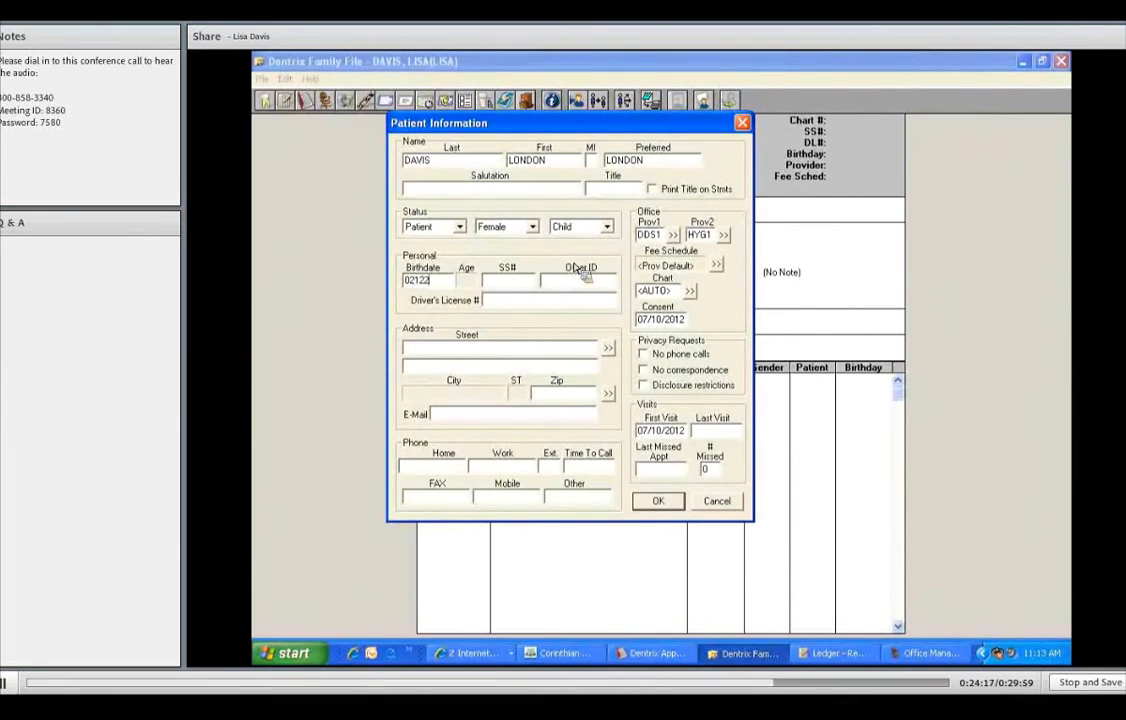
type("002")
key("Tab")
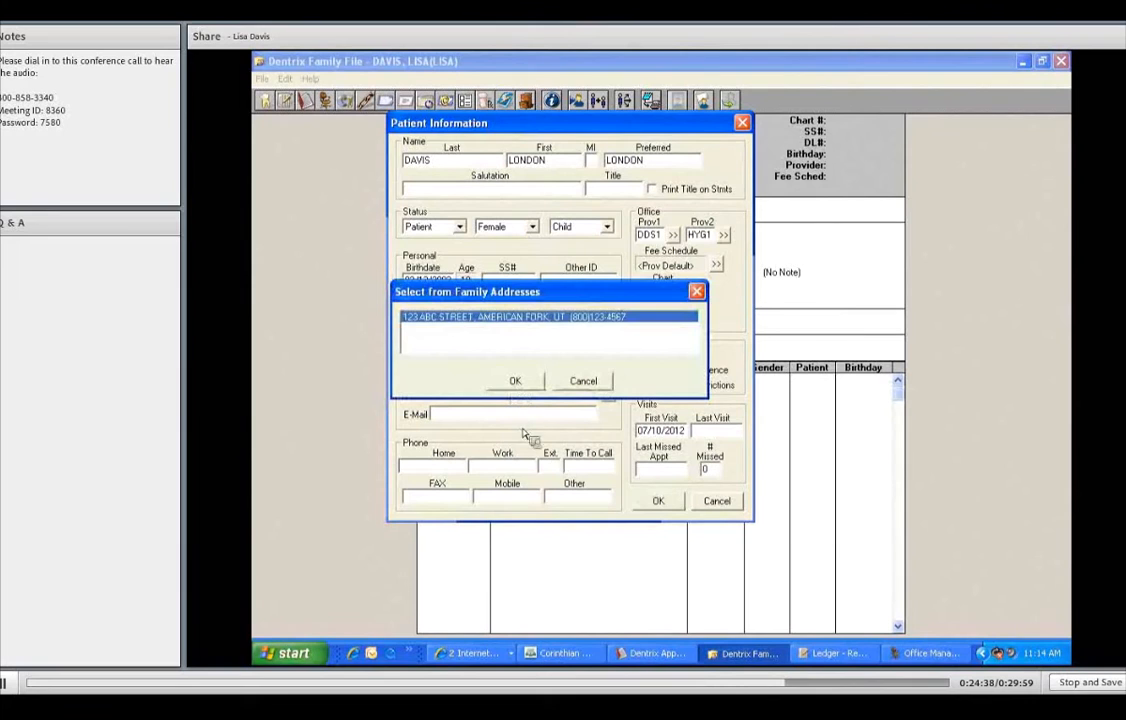
- Apply the family's address to the new child and save her into the family list
key("Return")
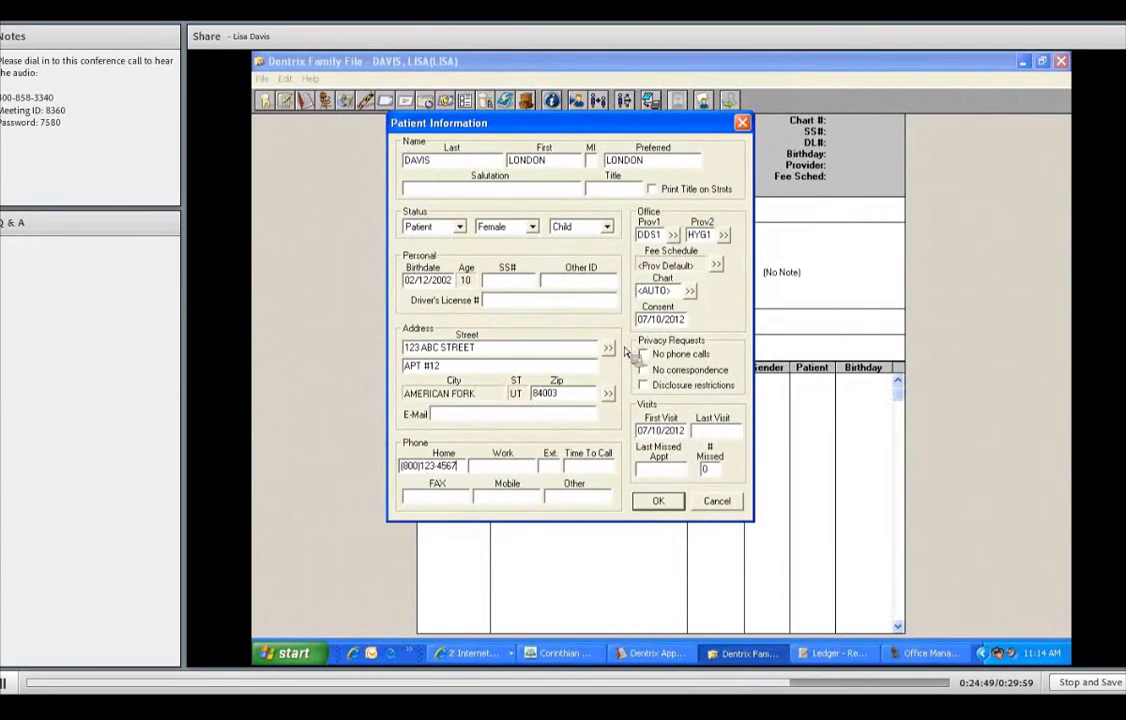
left_click(668, 505)
double_click(548, 388)
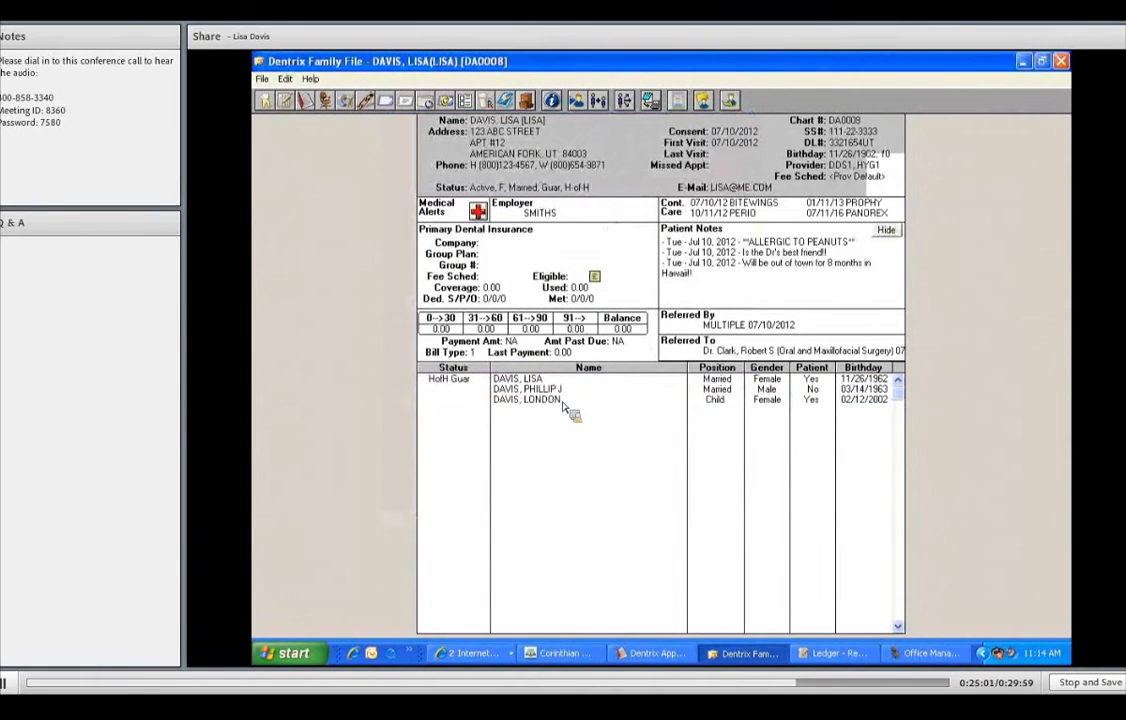
- Look through the new child's medical alert list and close it without adding any alerts
left_click(479, 212)
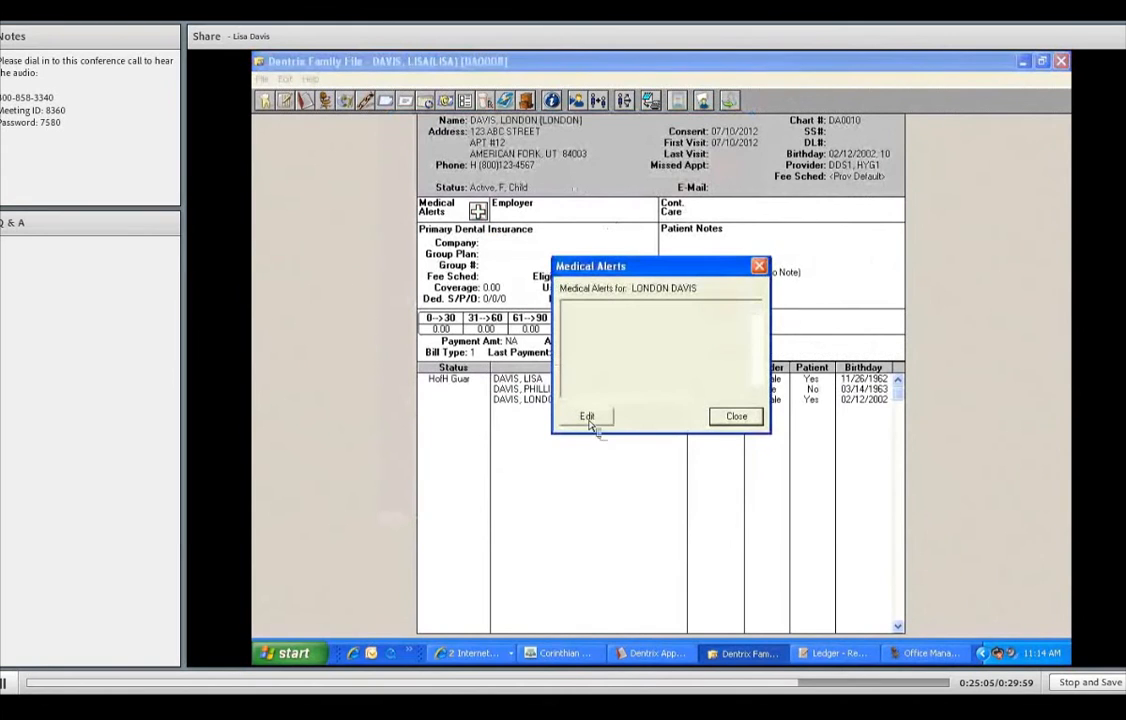
left_click(587, 416)
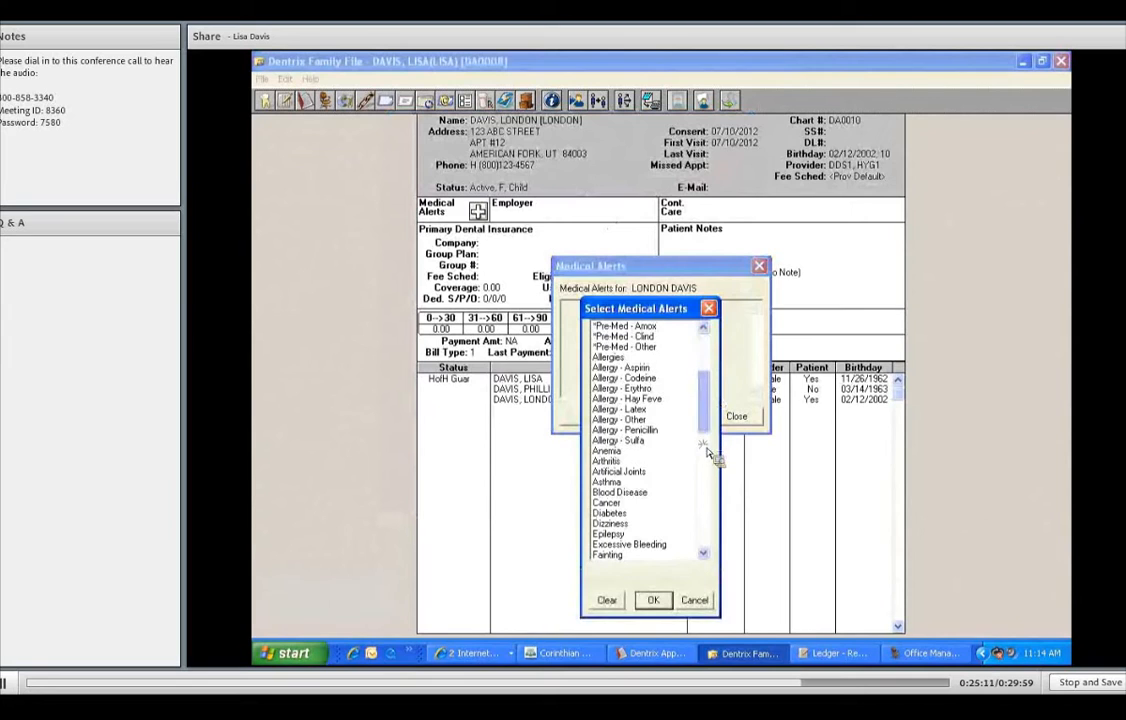
scroll(661, 503, "down", 6)
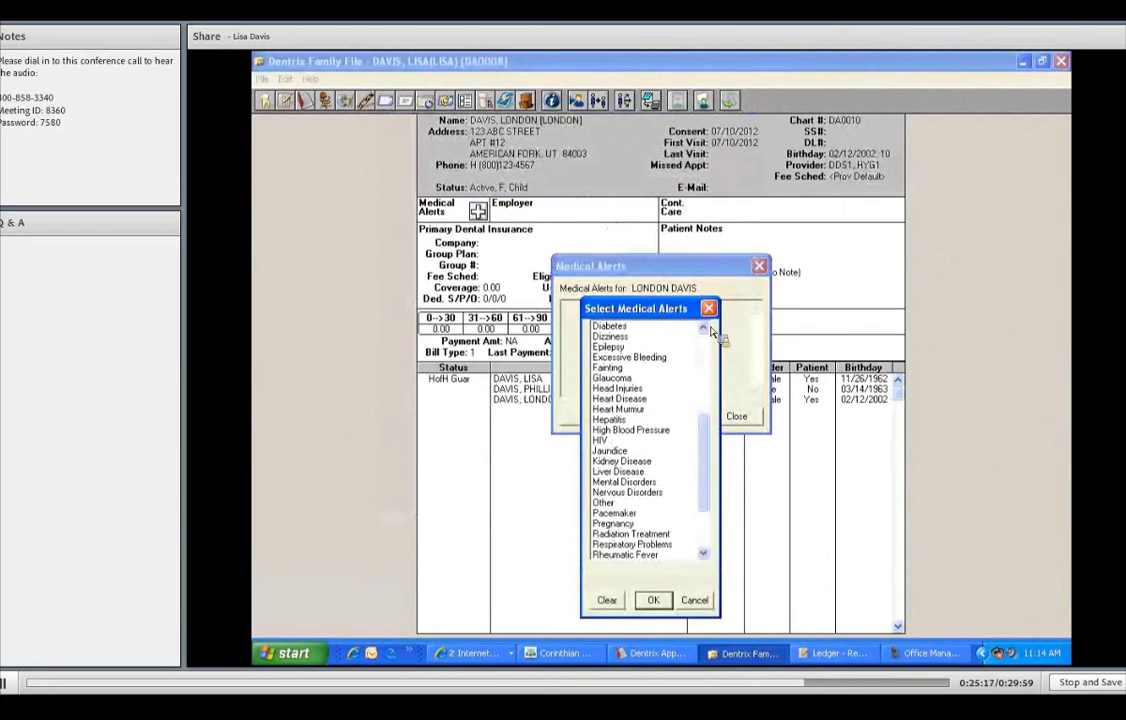
scroll(712, 345, "down", 1)
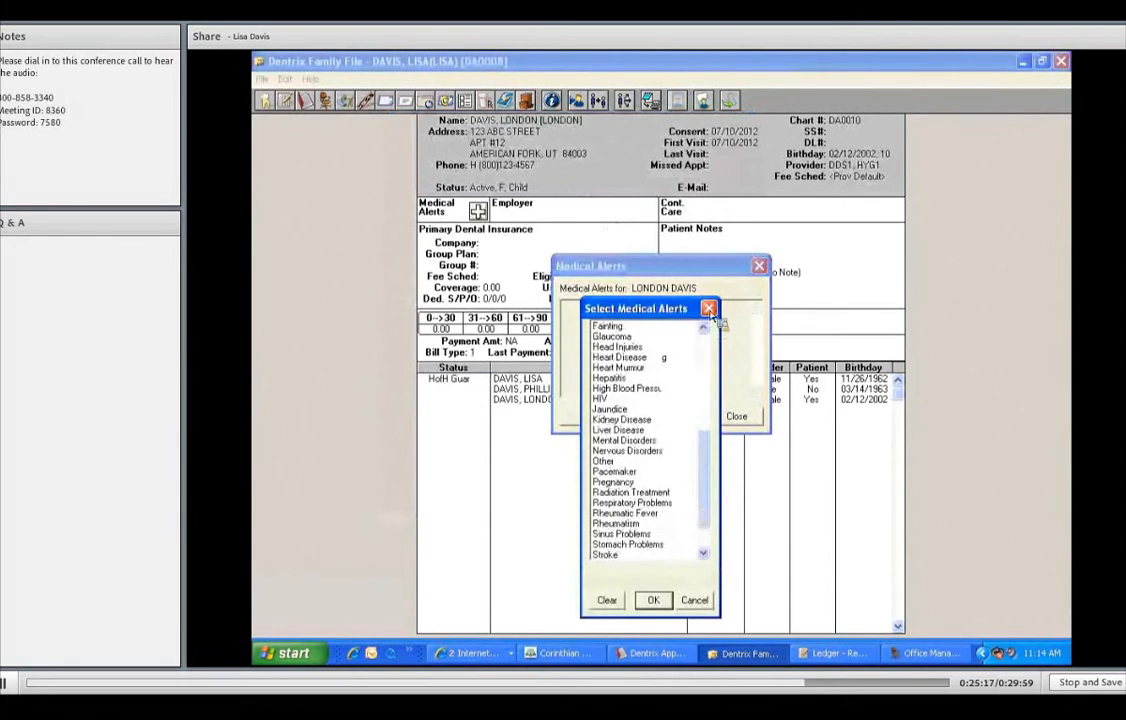
left_click(760, 268)
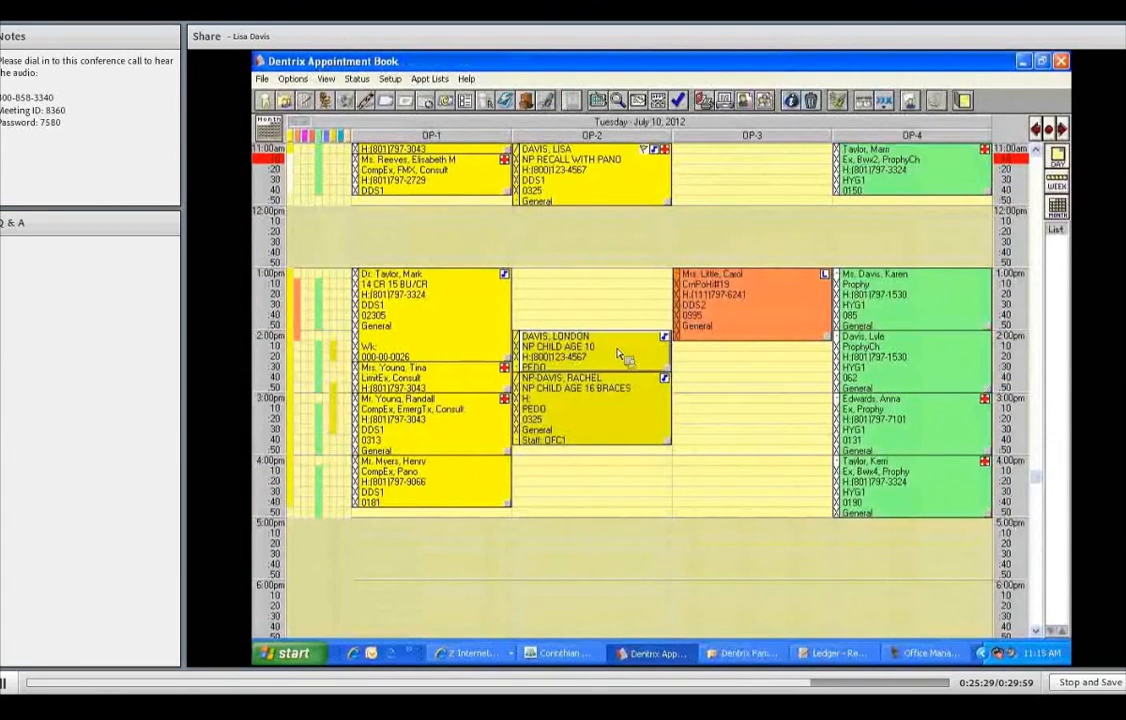
- Open the braces appointment and return to the family's record in the Family File
double_click(602, 416)
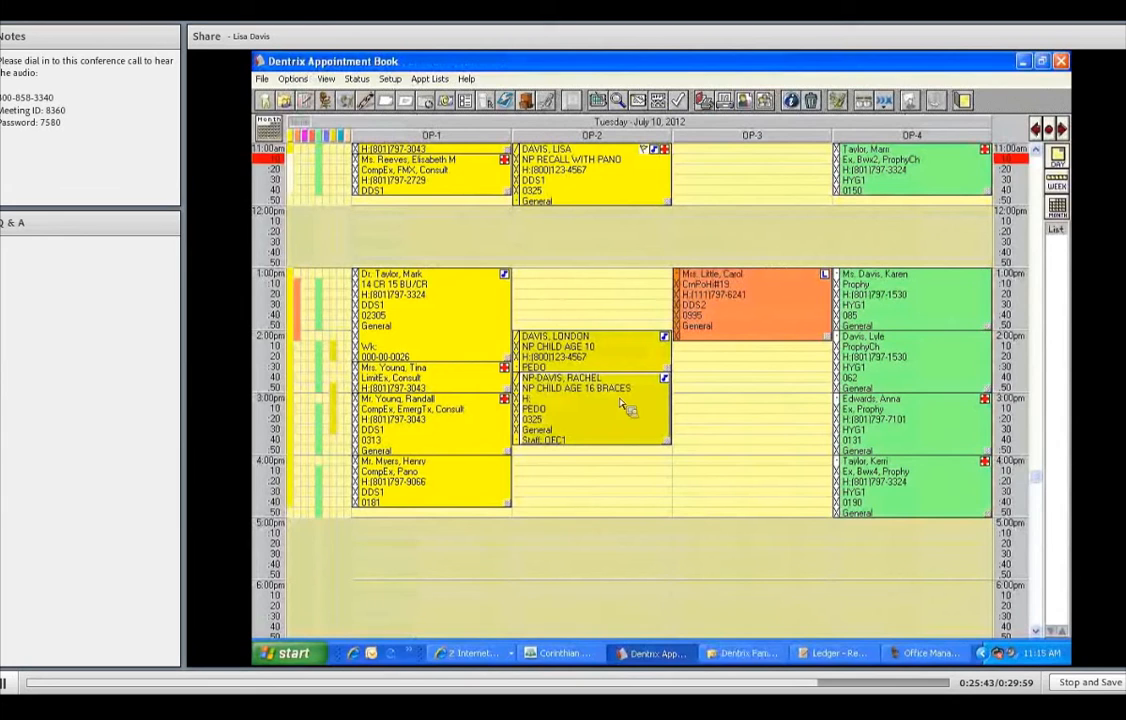
left_click(287, 102)
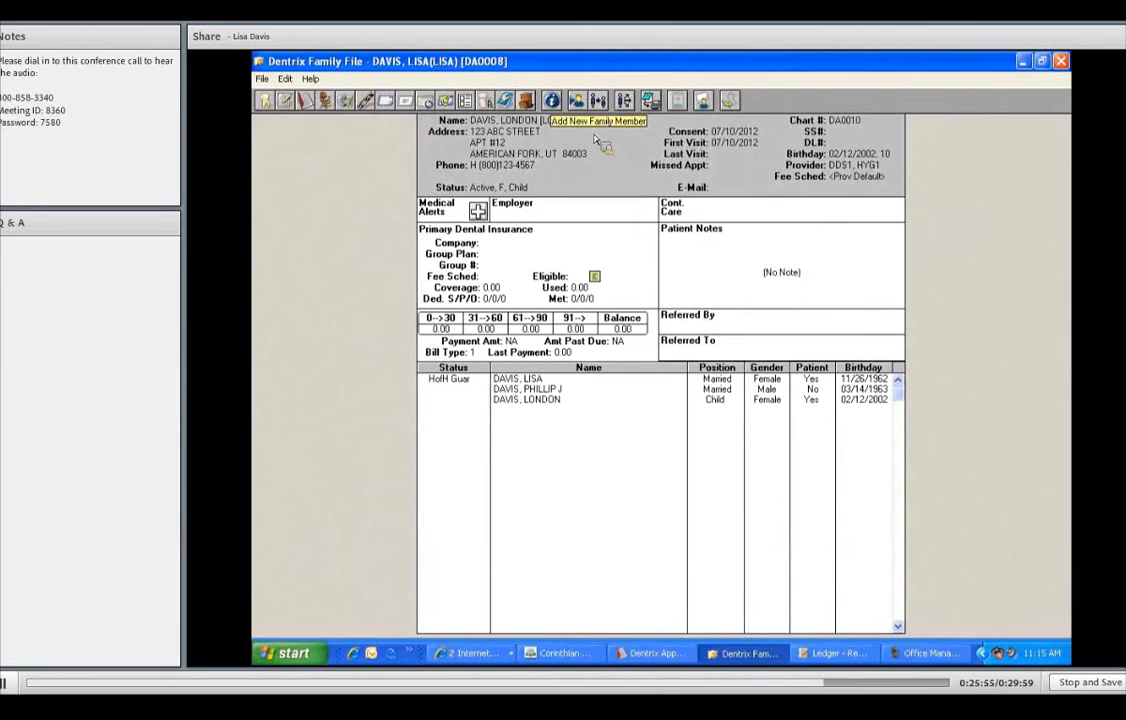
- Start a new patient with appointment in the same family
left_click(262, 79)
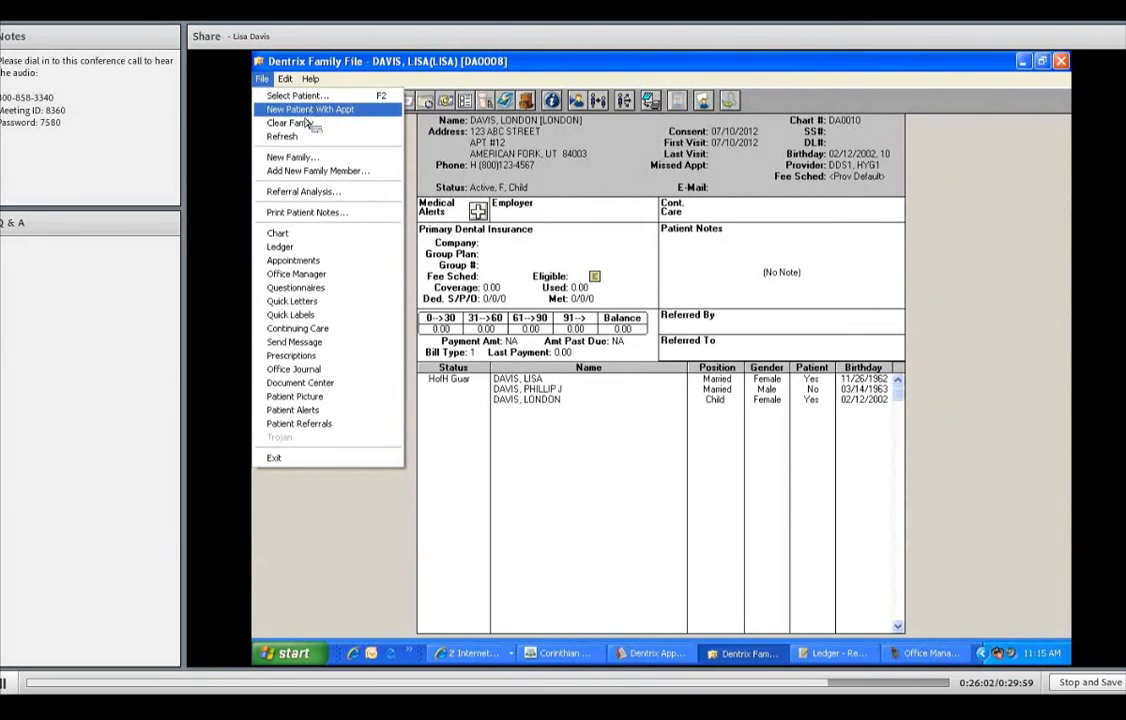
left_click(310, 110)
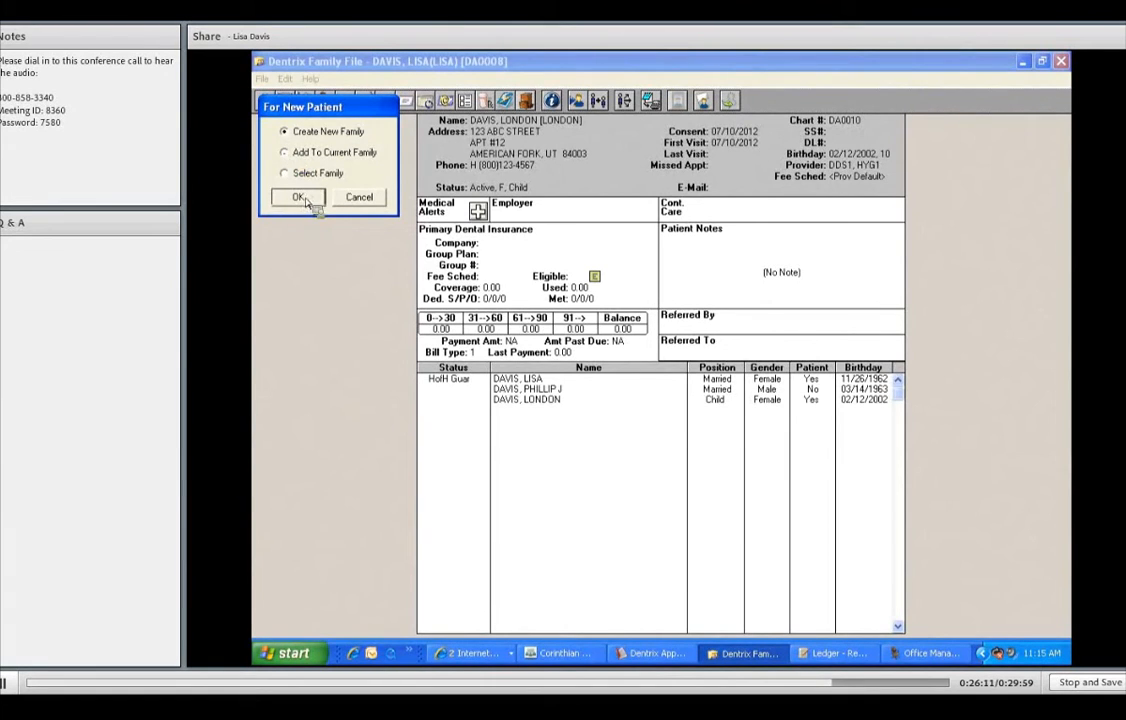
left_click(299, 197)
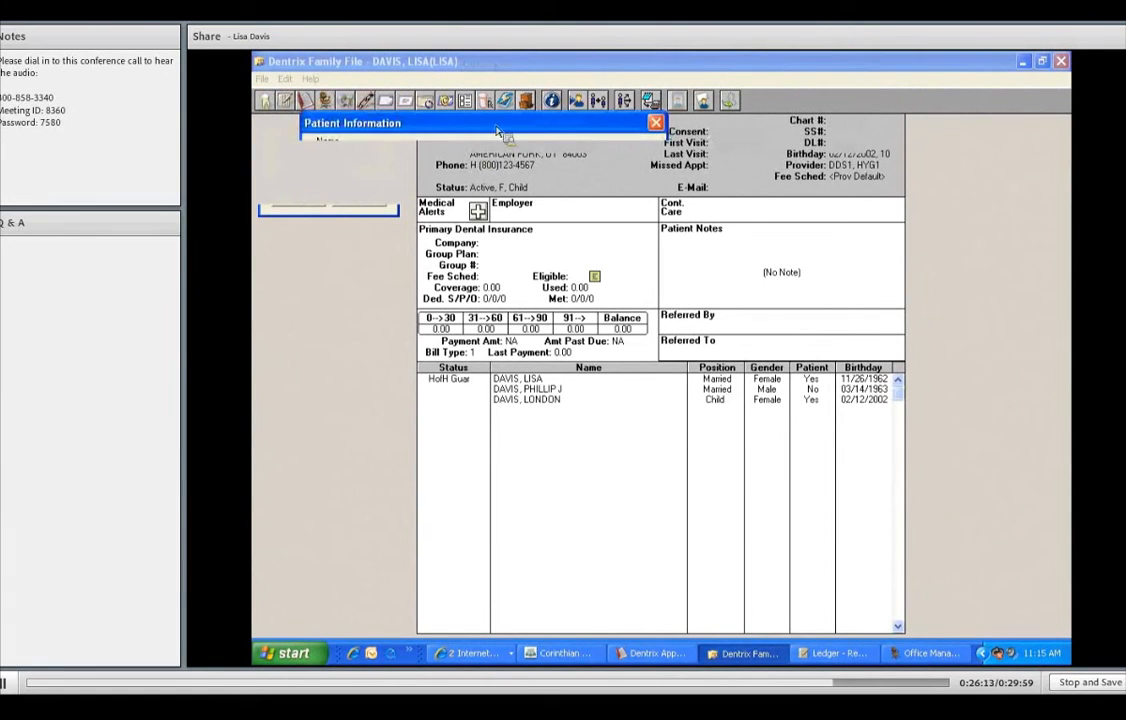
left_click_drag(525, 127, 584, 127)
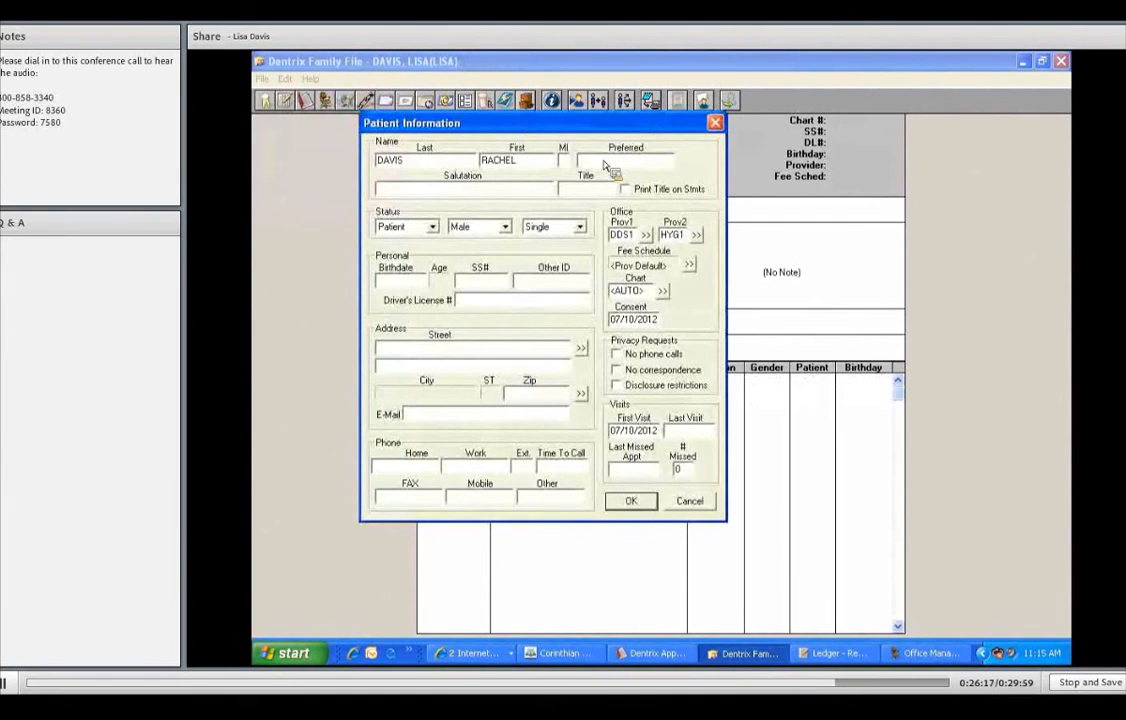
- Enter the new patient as a female Child born 01/20/1998, copy the family address, and save
left_click(604, 162)
key("Tab")
key("f")
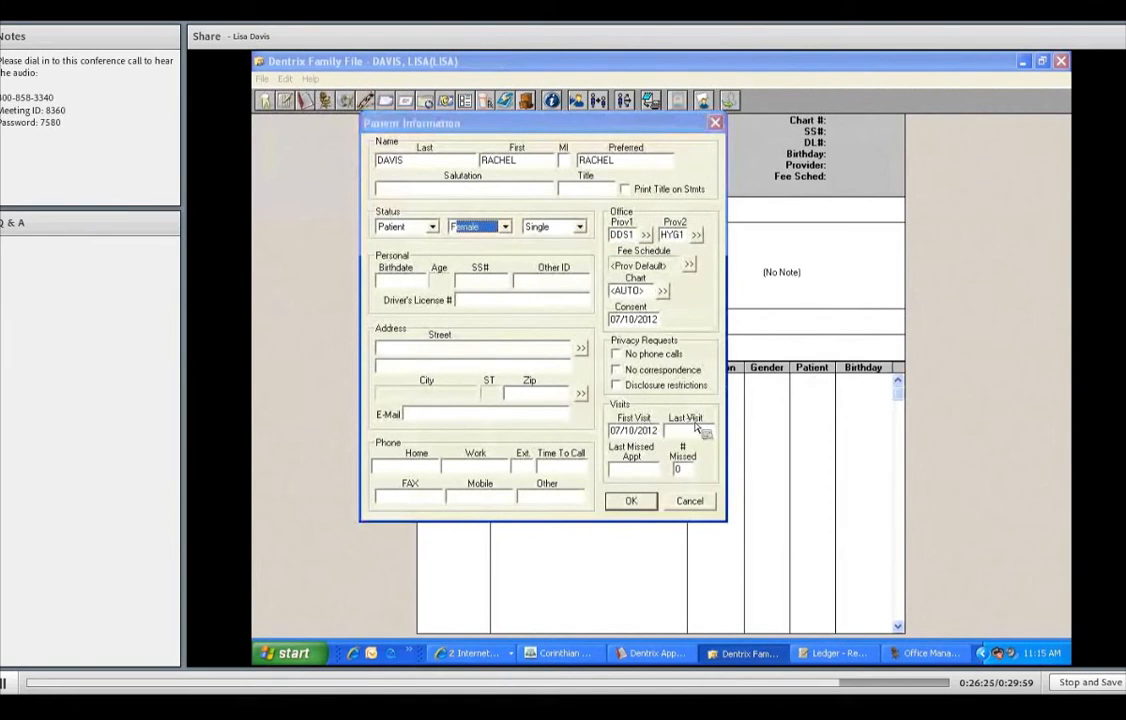
left_click(580, 228)
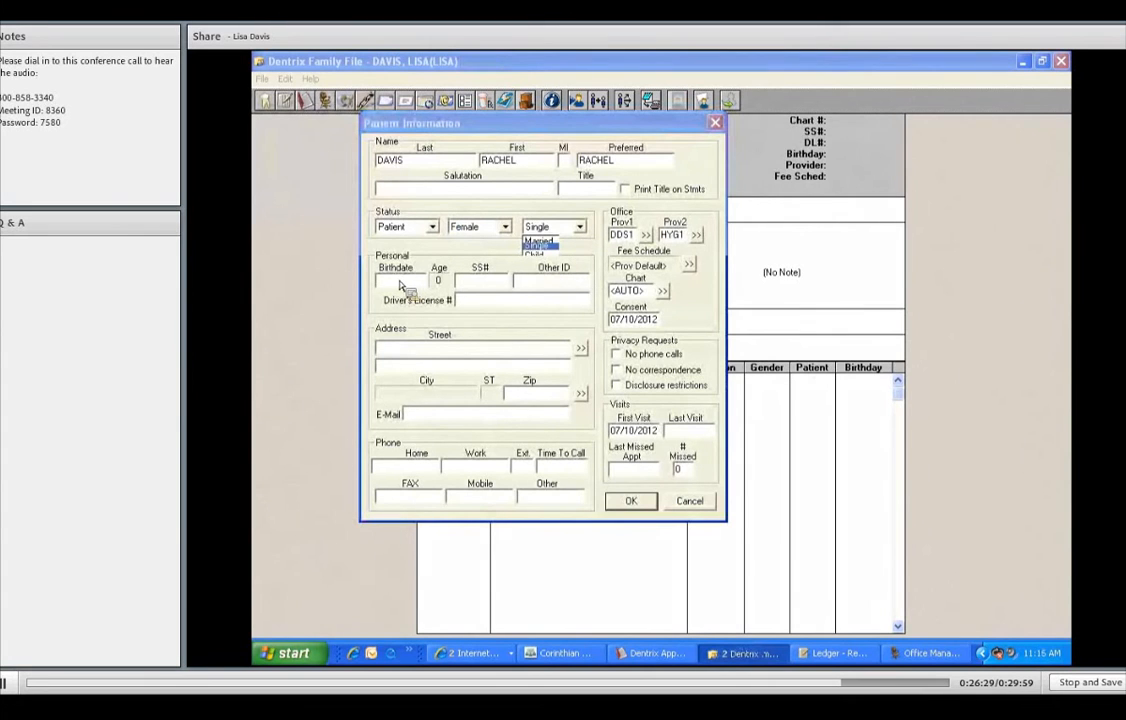
left_click(535, 255)
left_click(385, 280)
type("01/20/19")
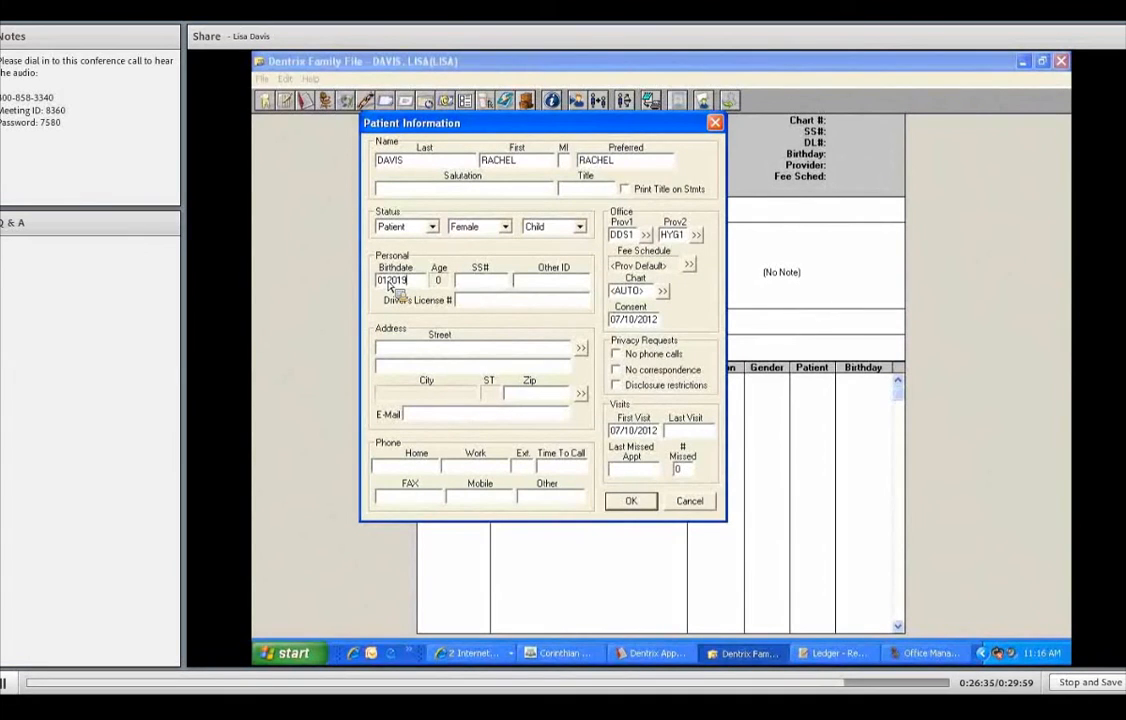
type("98")
key("Tab")
left_click(581, 348)
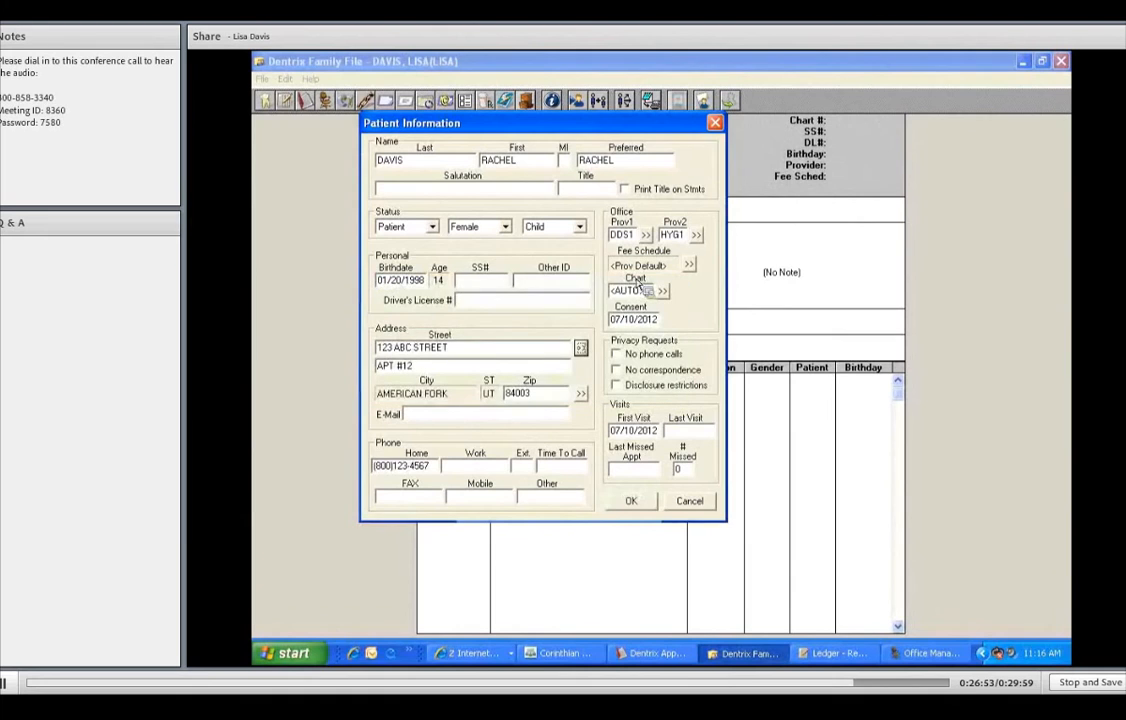
left_click(643, 505)
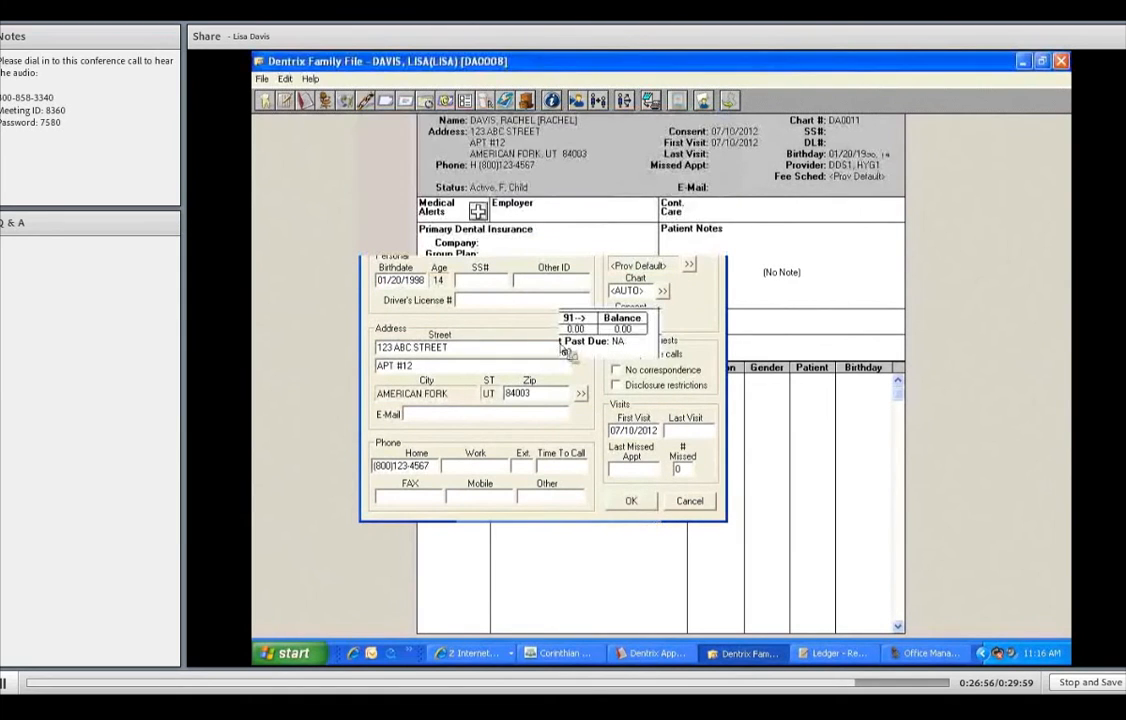
- Add a medical alert to the new child's record, then return to the Appointment Book
left_click(478, 211)
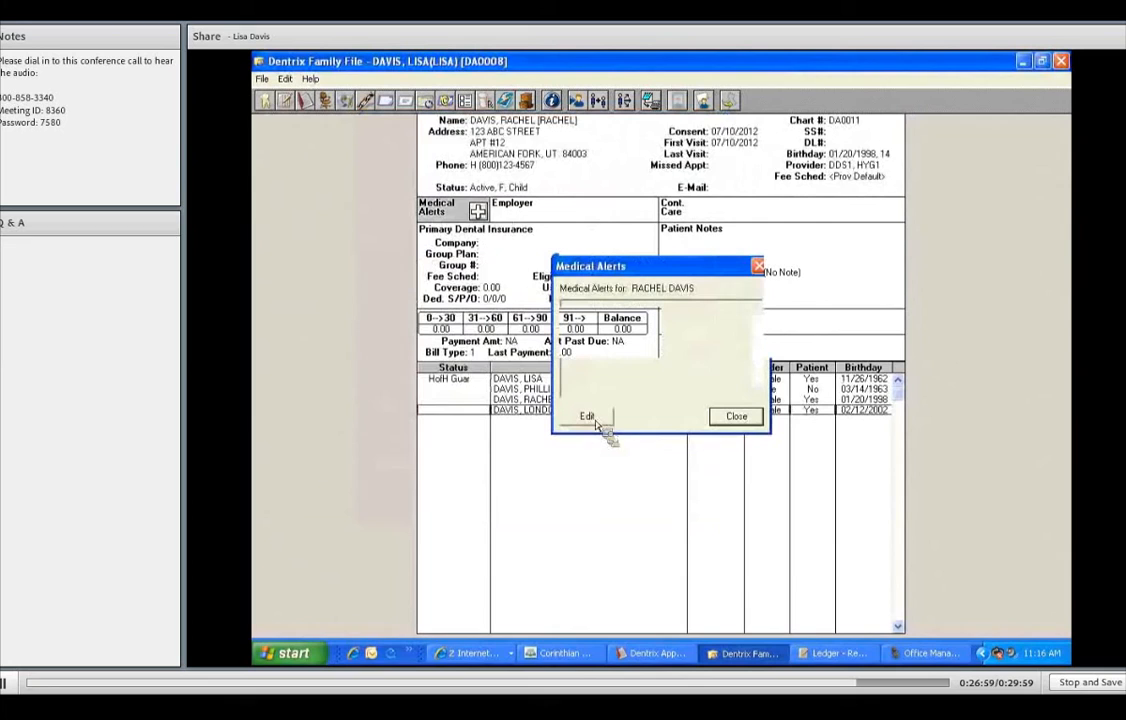
left_click_drag(704, 366, 707, 464)
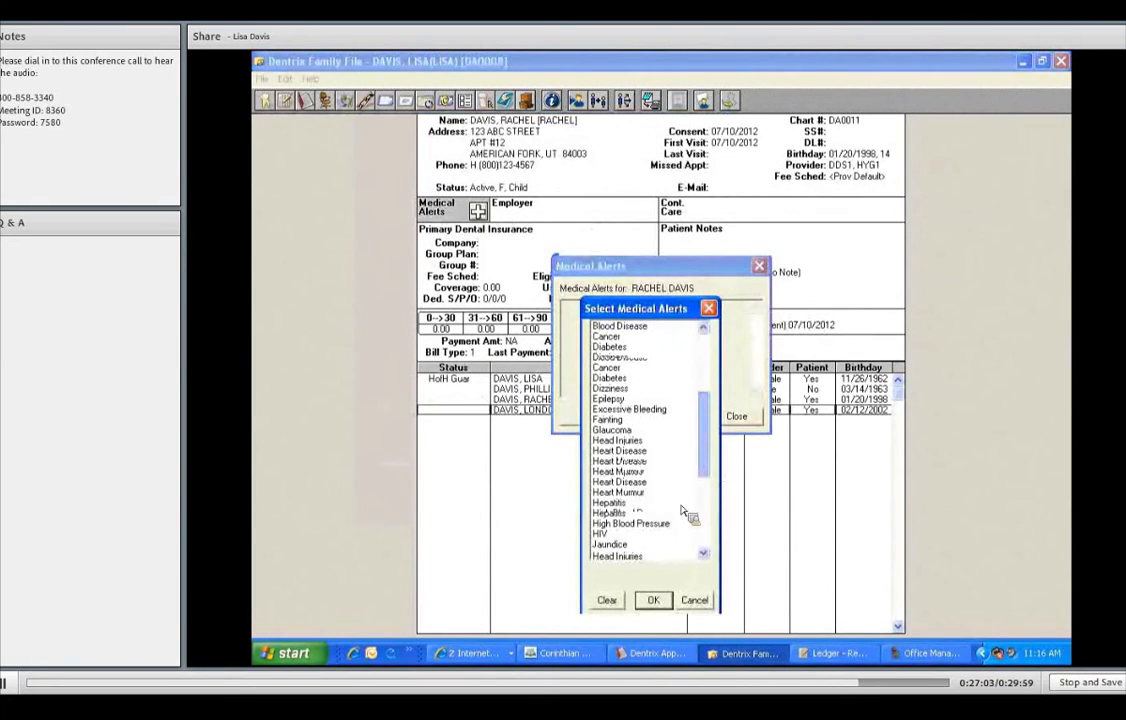
scroll(640, 520, "down", 3)
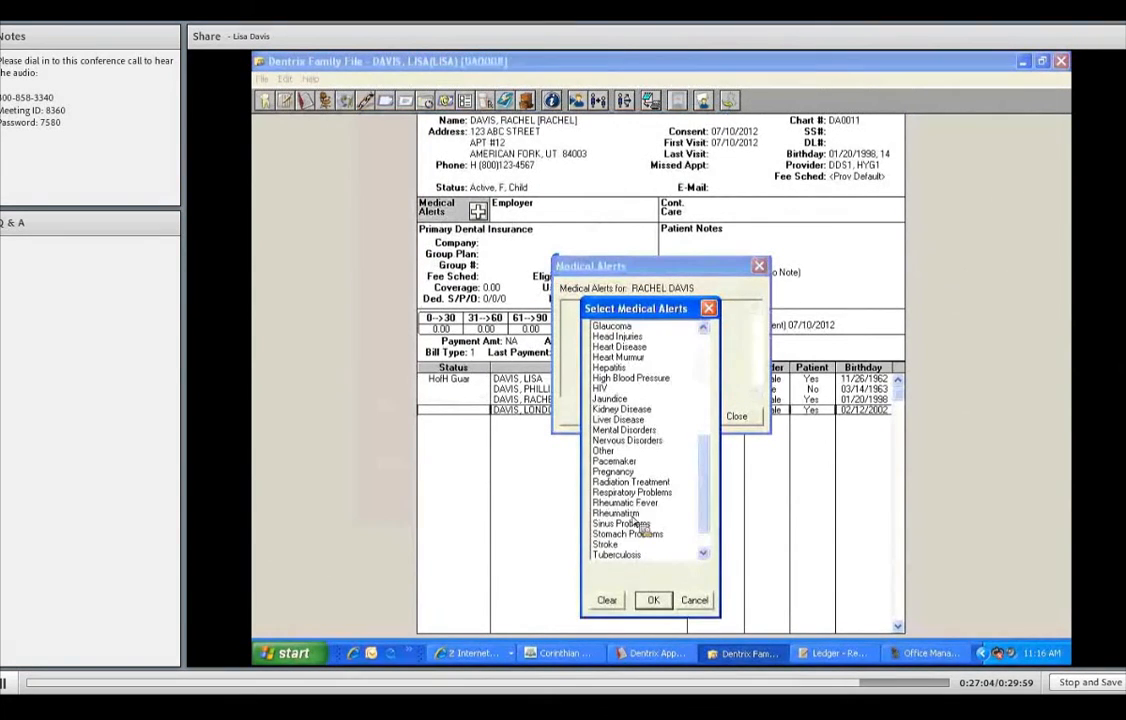
left_click(656, 600)
left_click(736, 418)
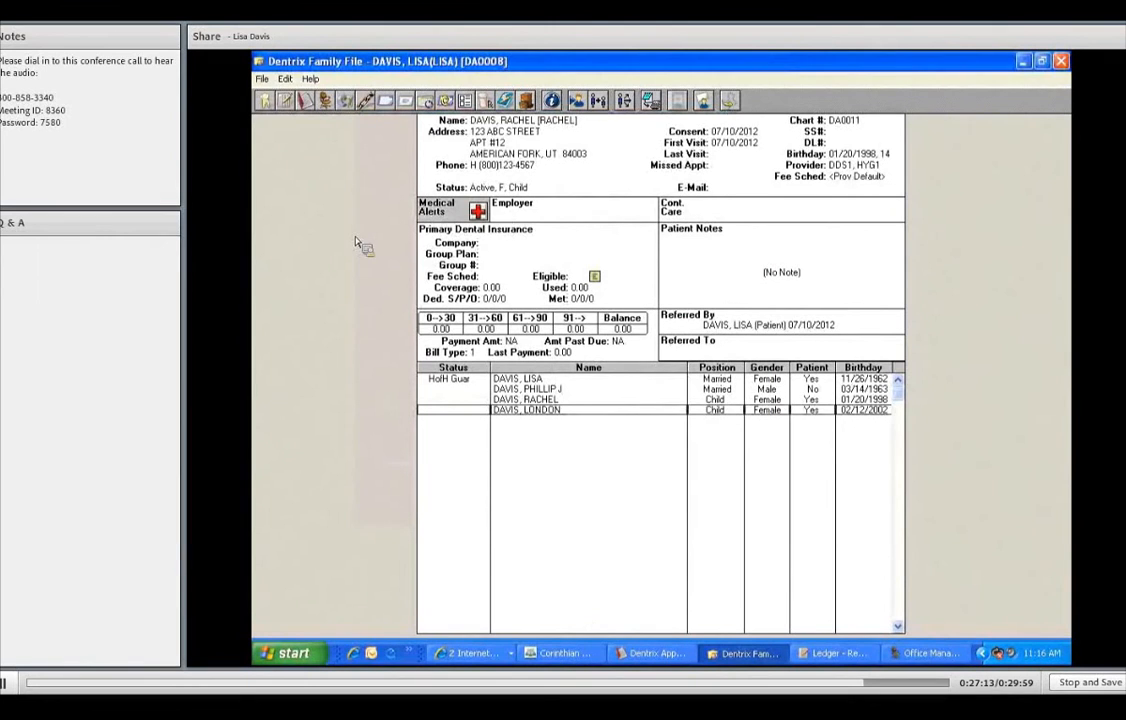
left_click(267, 81)
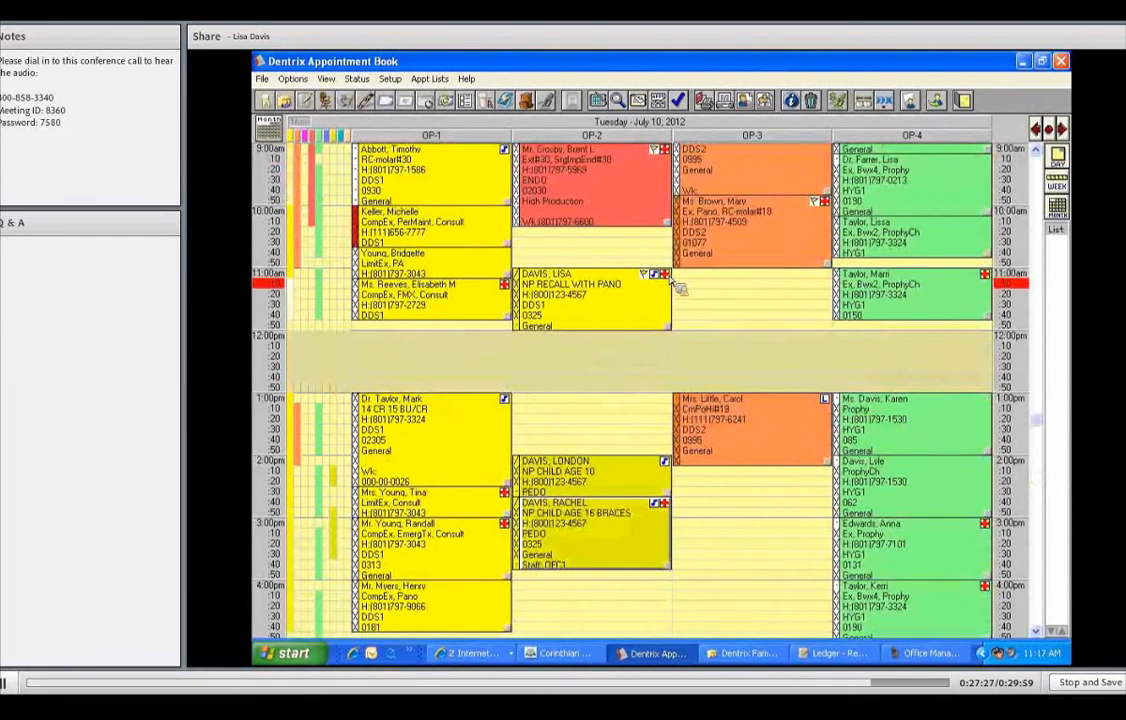
left_click(666, 276)
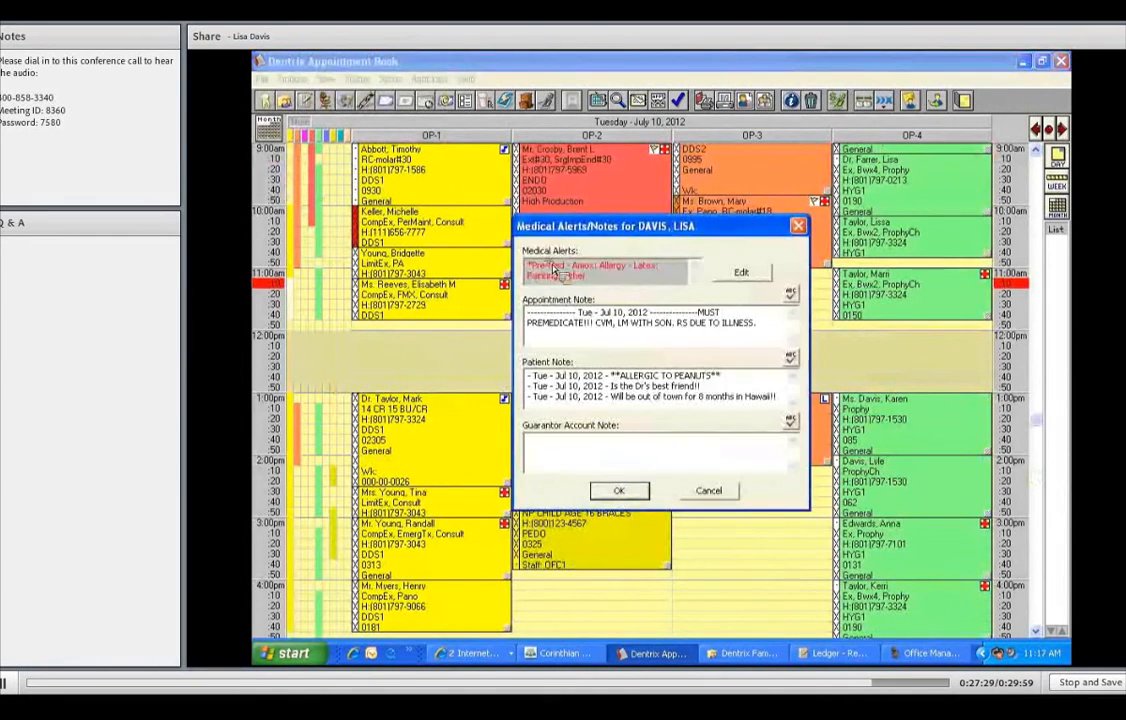
left_click_drag(727, 379, 546, 379)
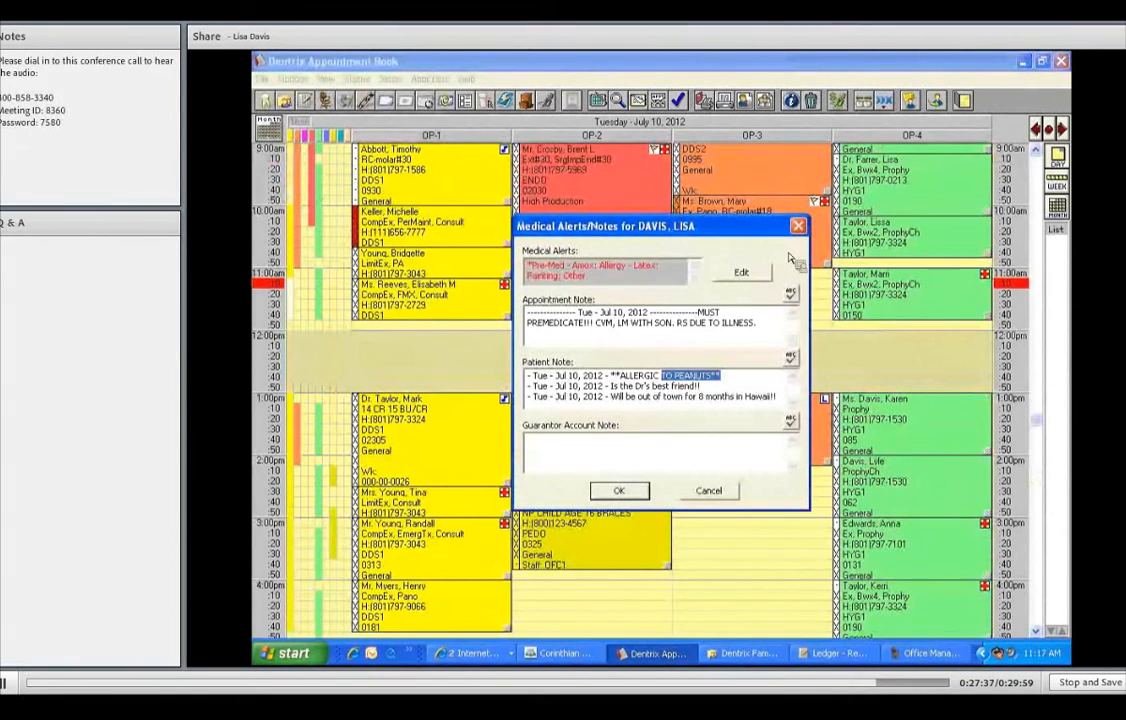
left_click(798, 227)
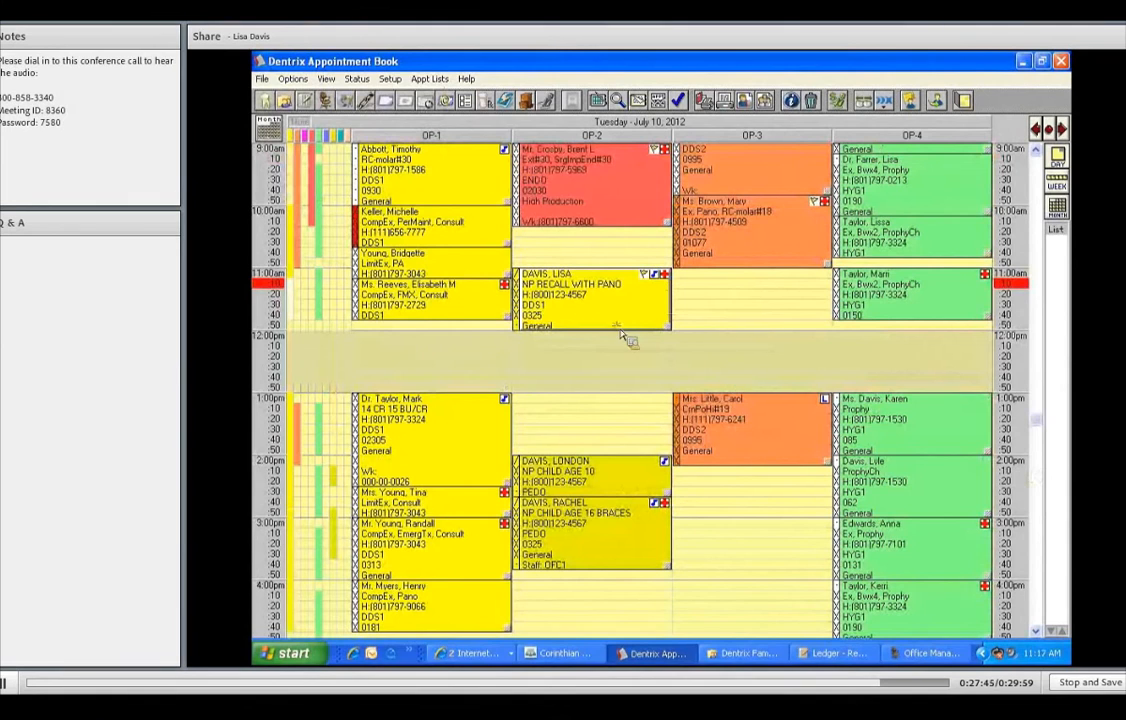
left_click(632, 328)
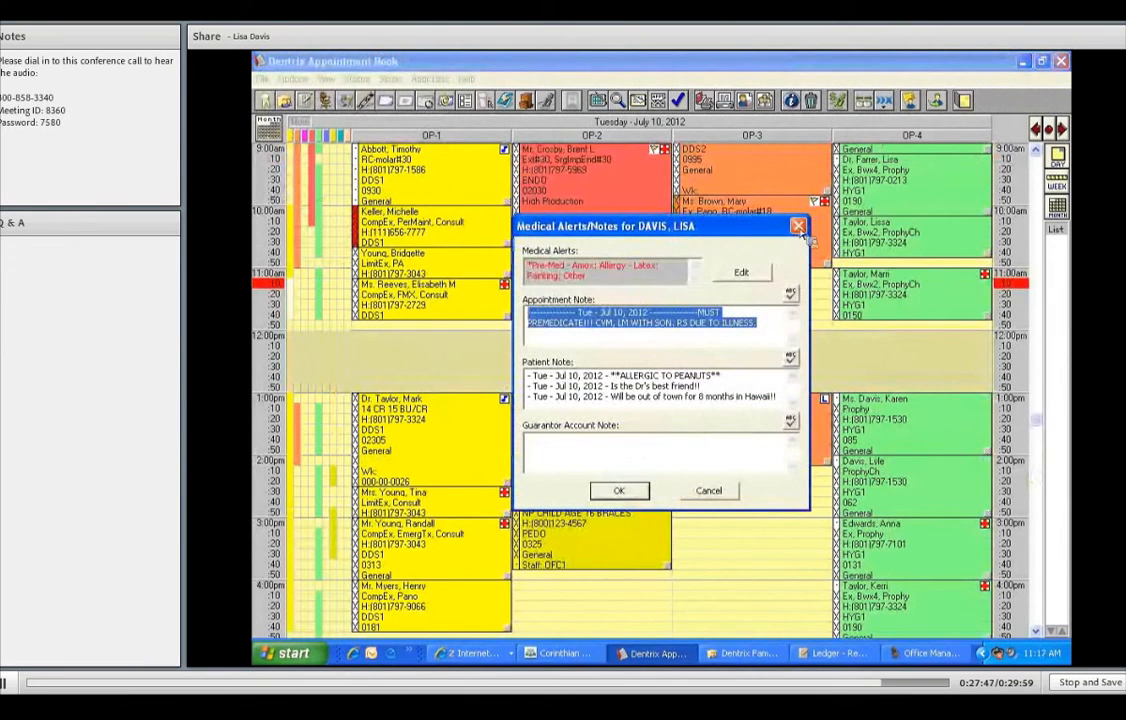
left_click(708, 491)
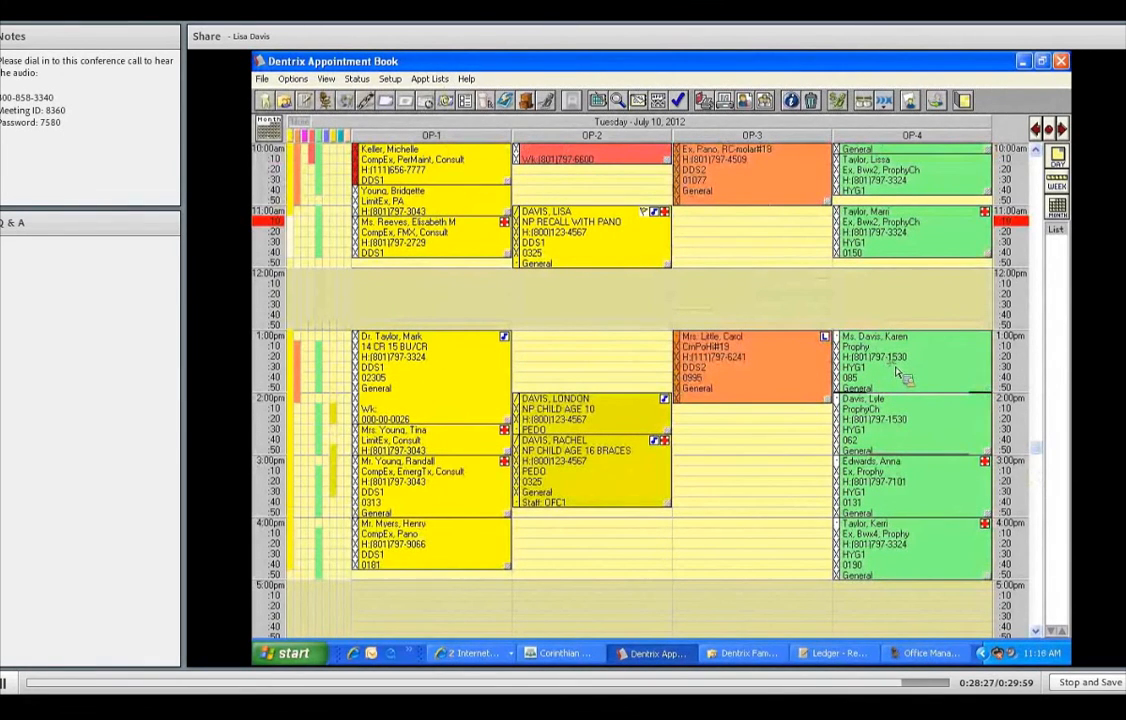
- Move both family appointments from OP-4 to the pinboard and advance to Wednesday, July 11
left_click_drag(915, 350, 1057, 248)
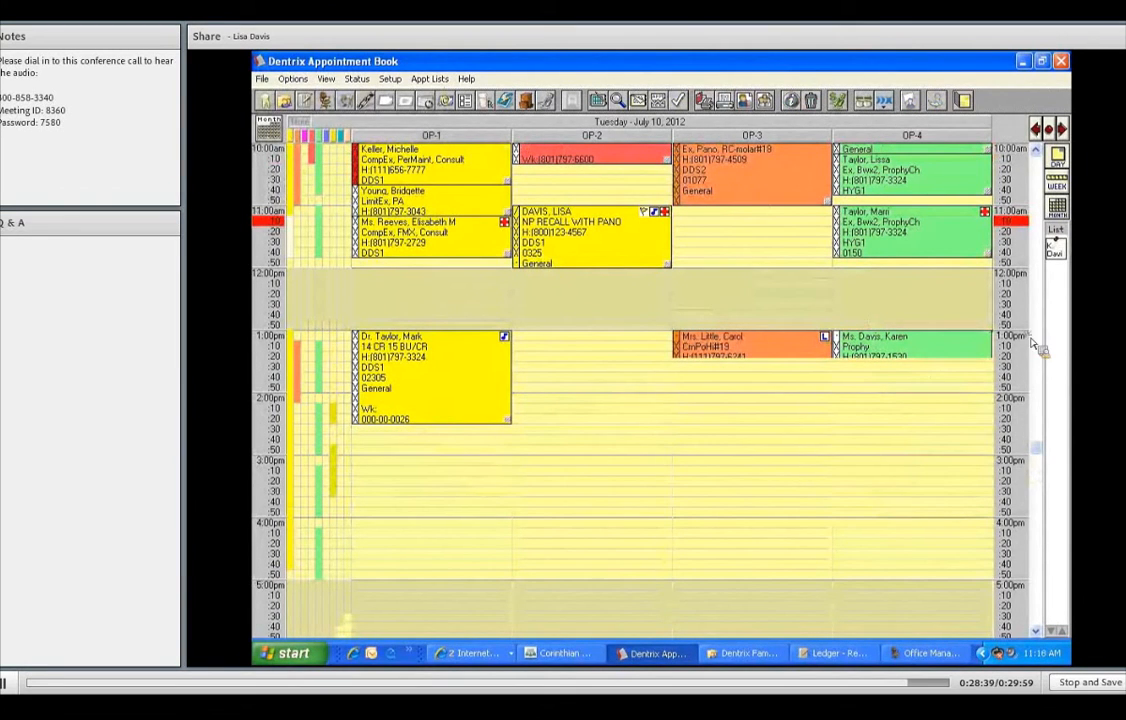
left_click_drag(907, 433, 1070, 274)
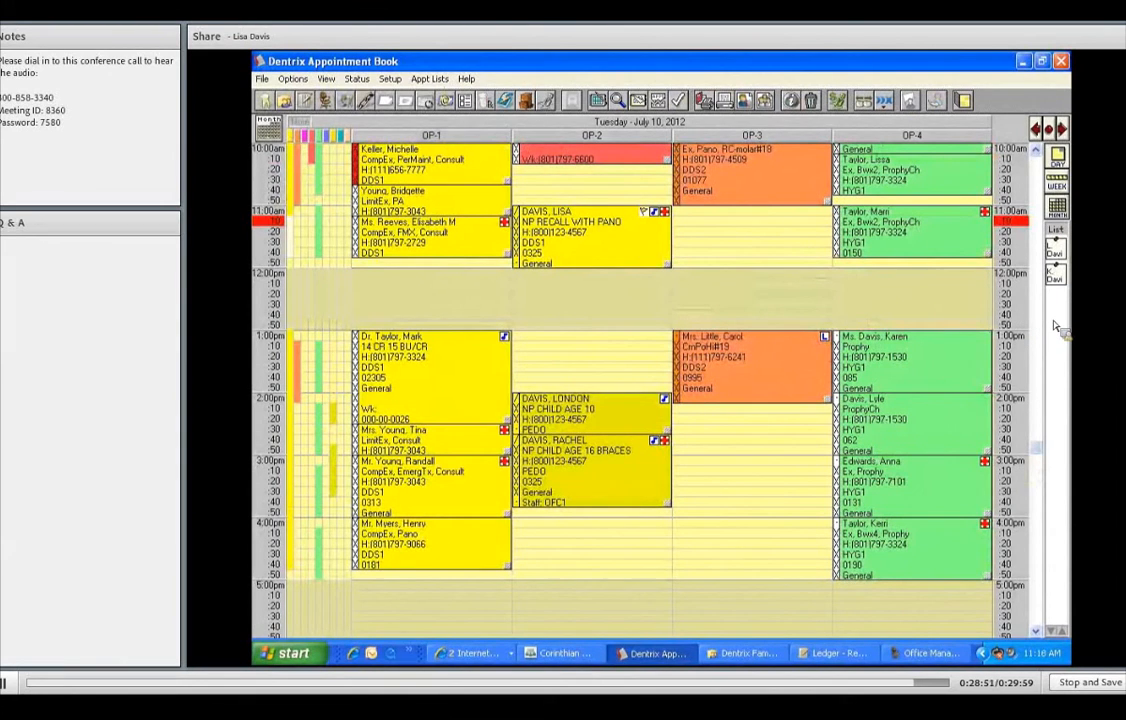
left_click(1061, 128)
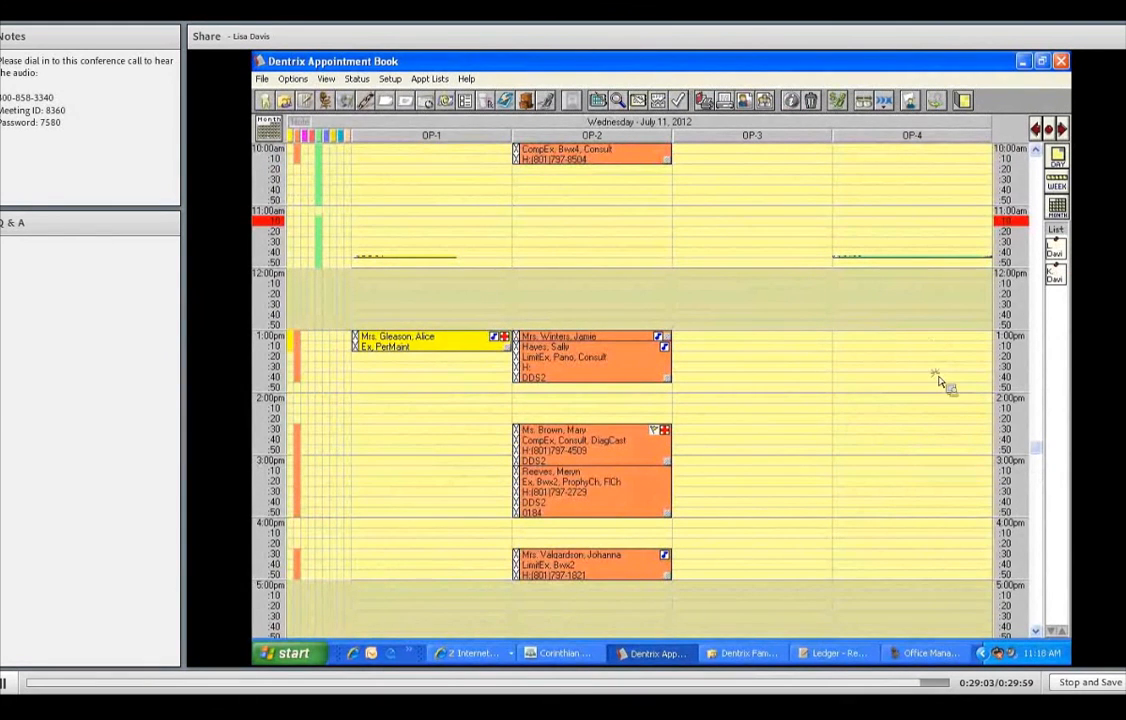
- Place the two pinned appointments in OP-4 at 1:00pm and 2:00pm on July 11
left_click_drag(957, 386, 892, 388)
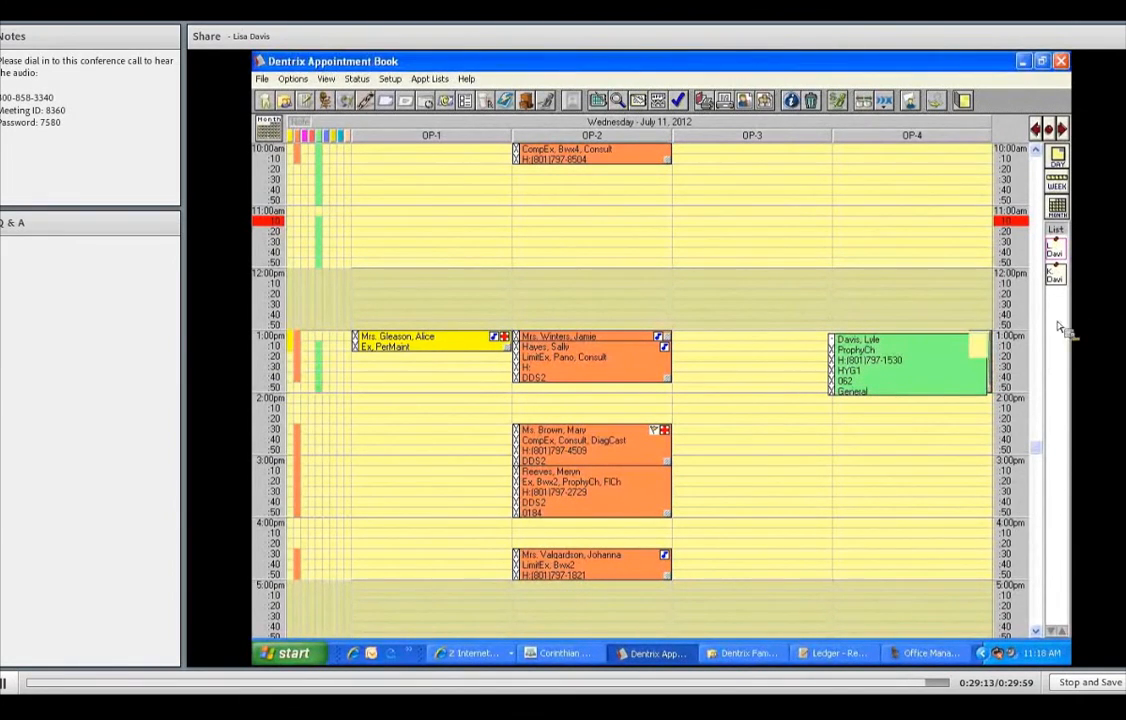
left_click_drag(1057, 247, 925, 440)
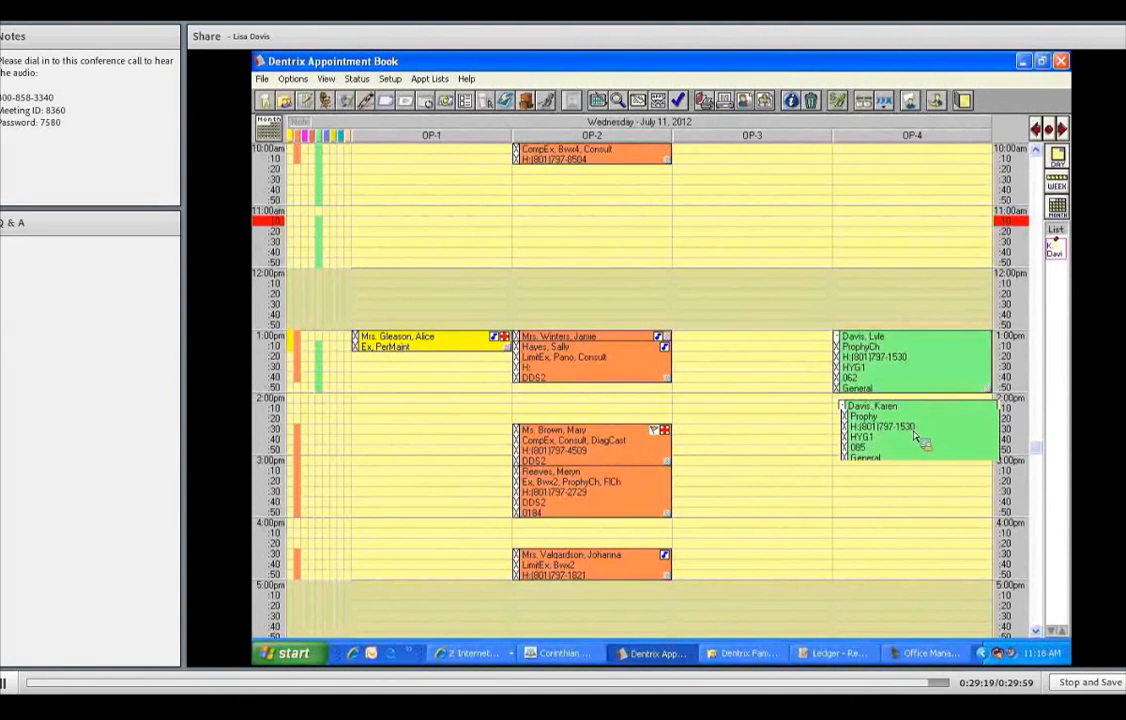